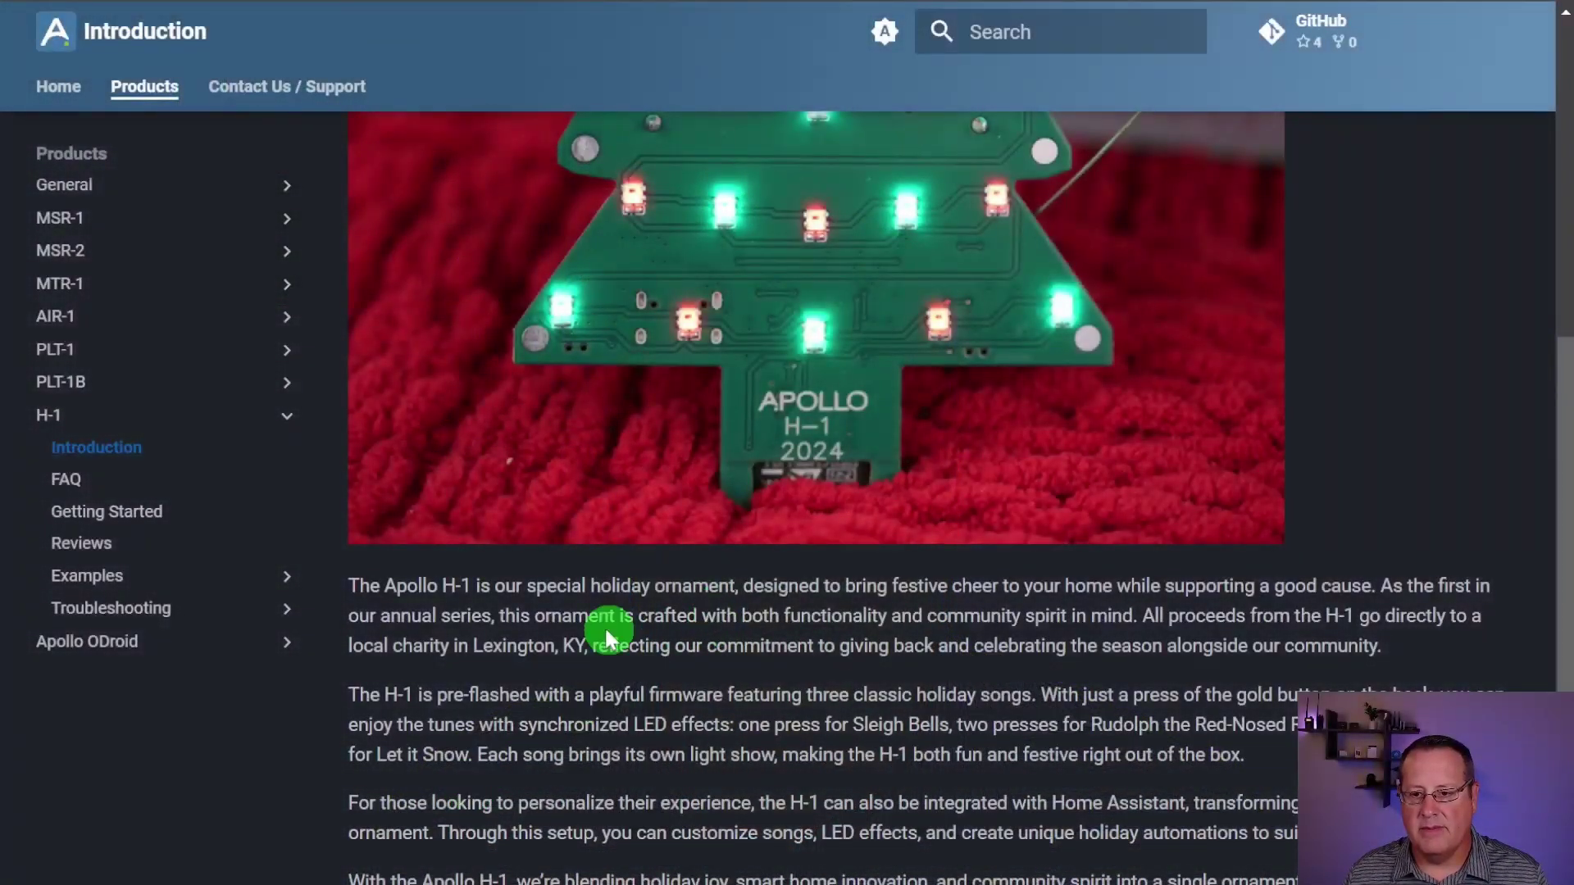
Scroll through the H-1 Introduction page to its closing lines about holiday joy and community spirit.
scroll(607, 636, up, 8)
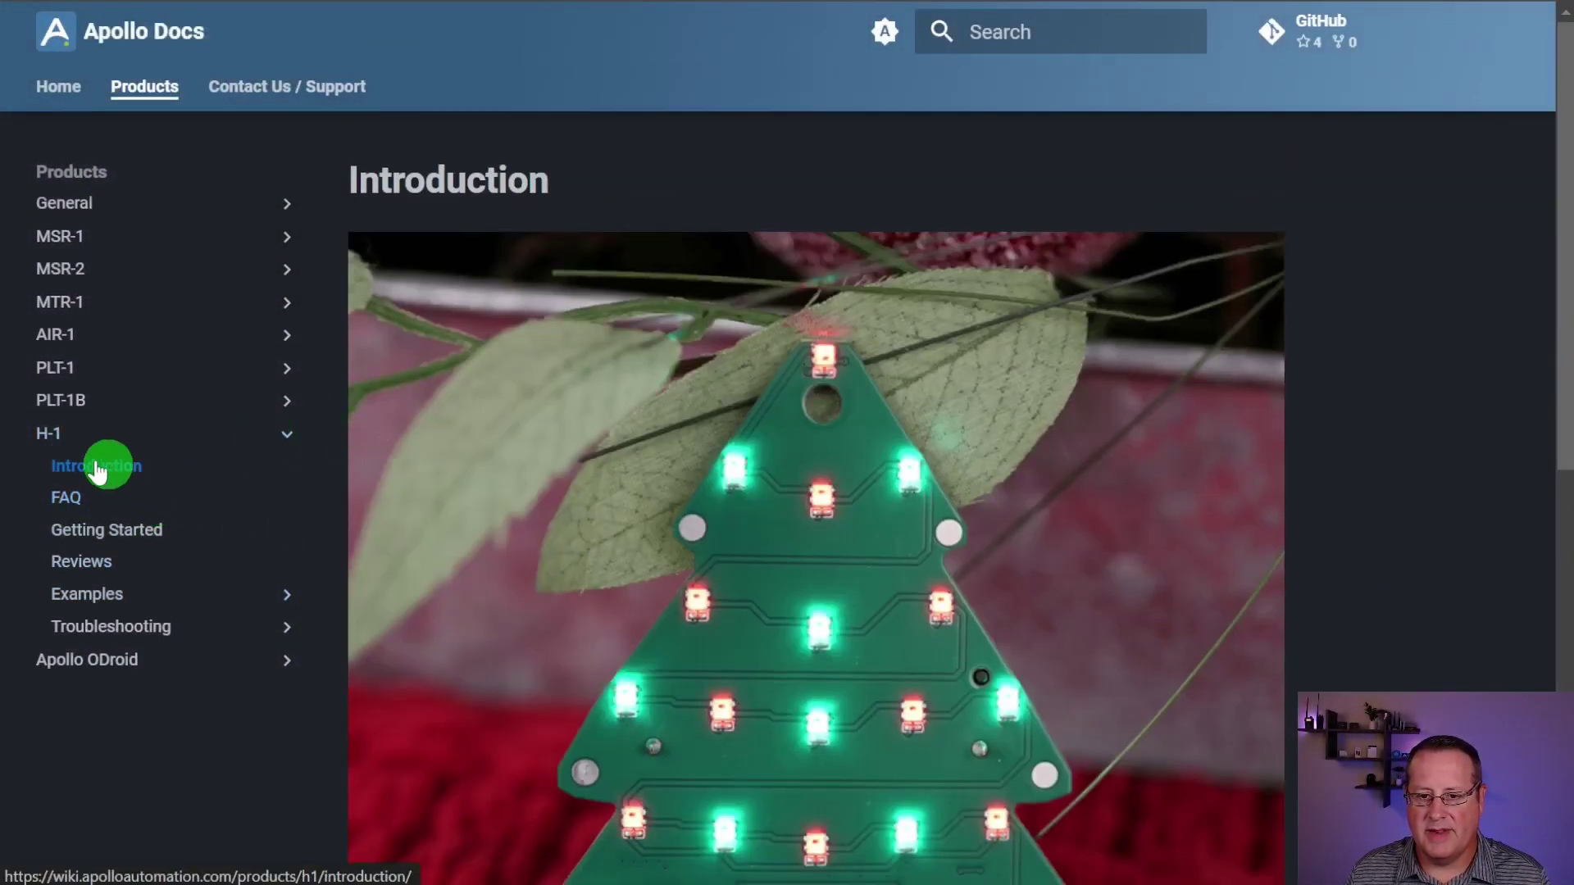
scroll(500, 467, down, 9)
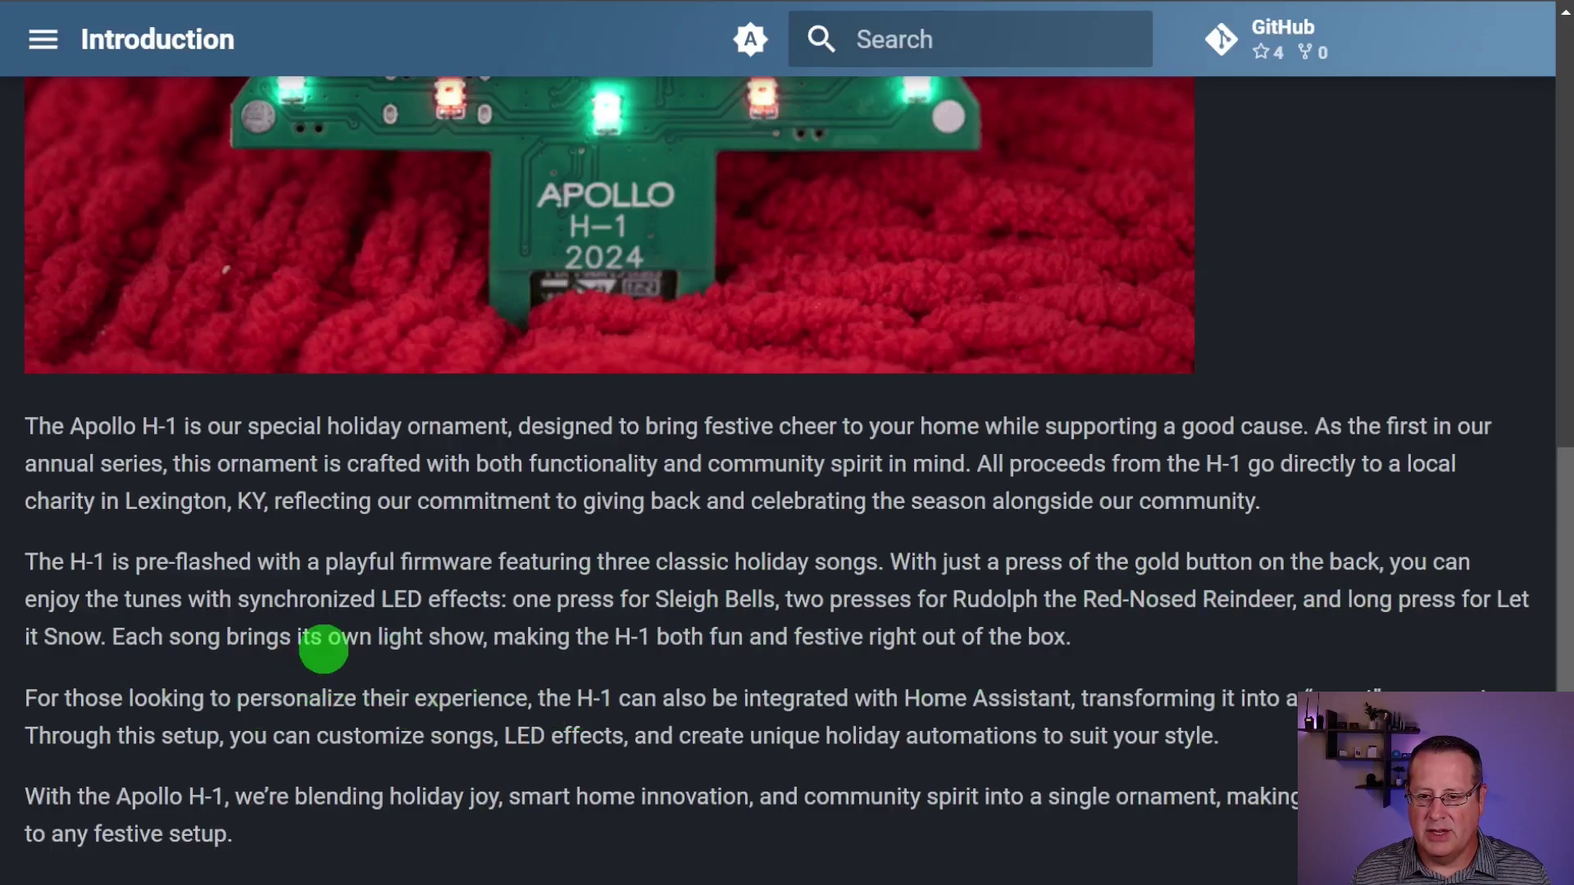
scroll(399, 687, down, 2)
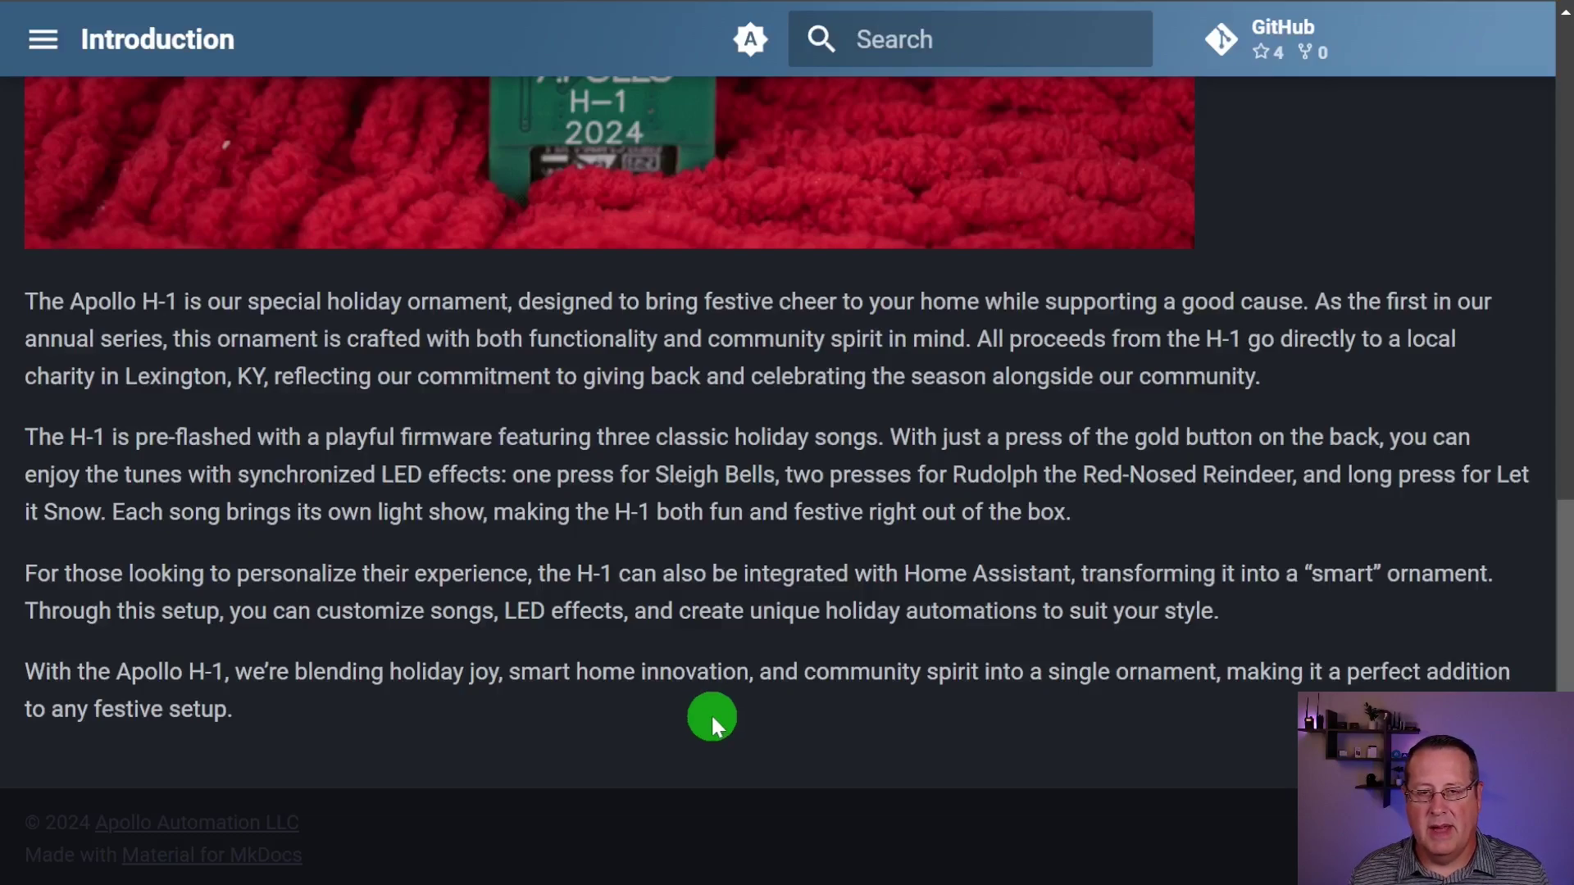
Open H-1 Getting Started and follow its 'smart H-1 firmware' link to the upload guide.
click(44, 39)
click(88, 443)
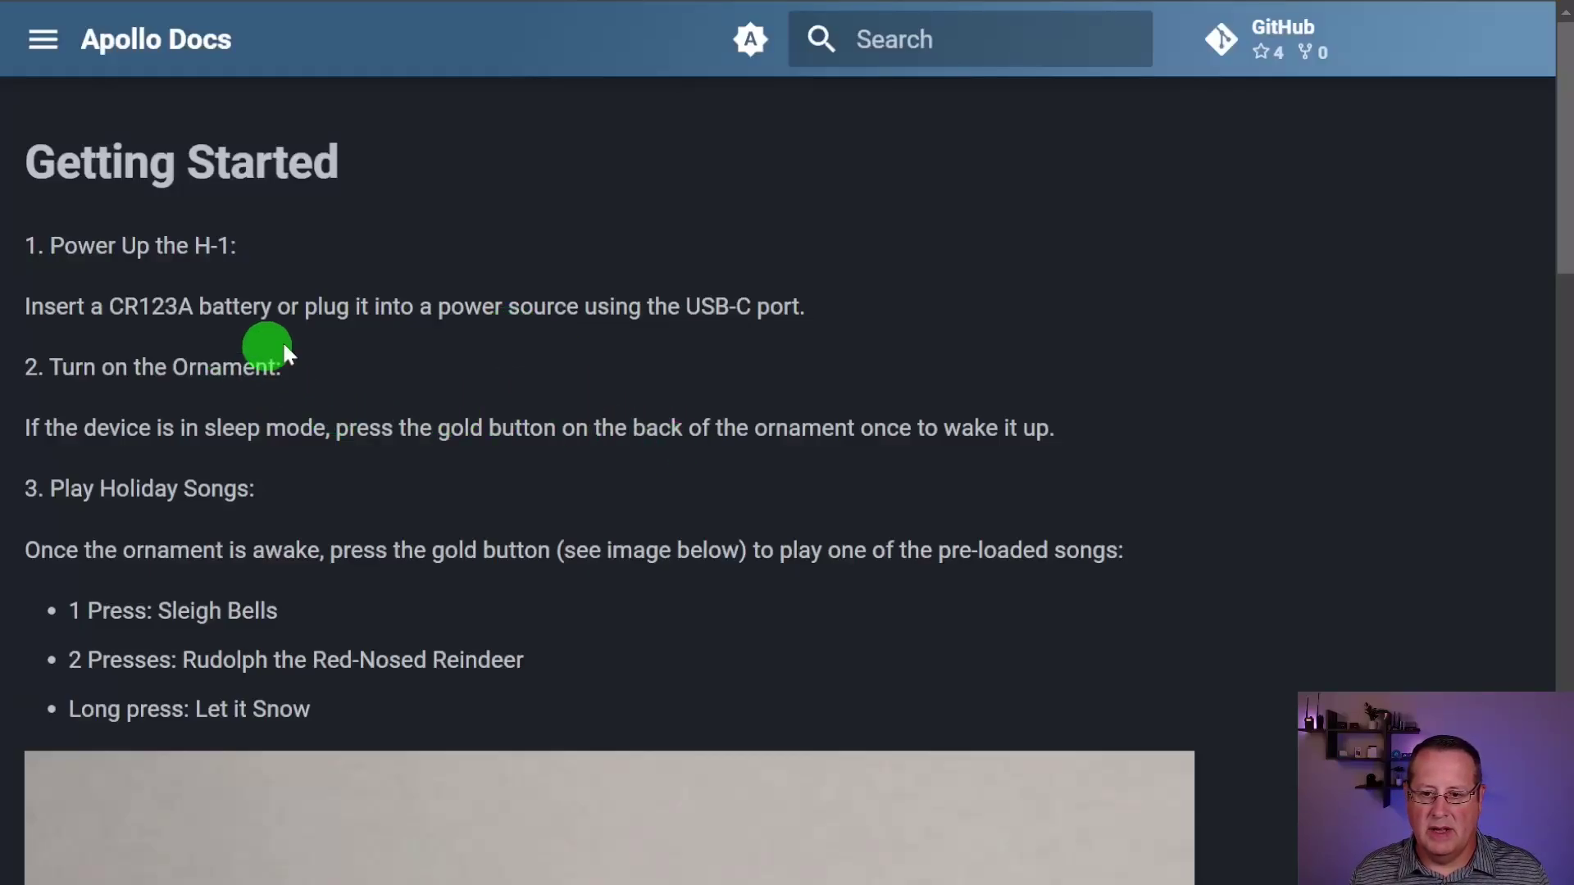
scroll(491, 348, down, 3)
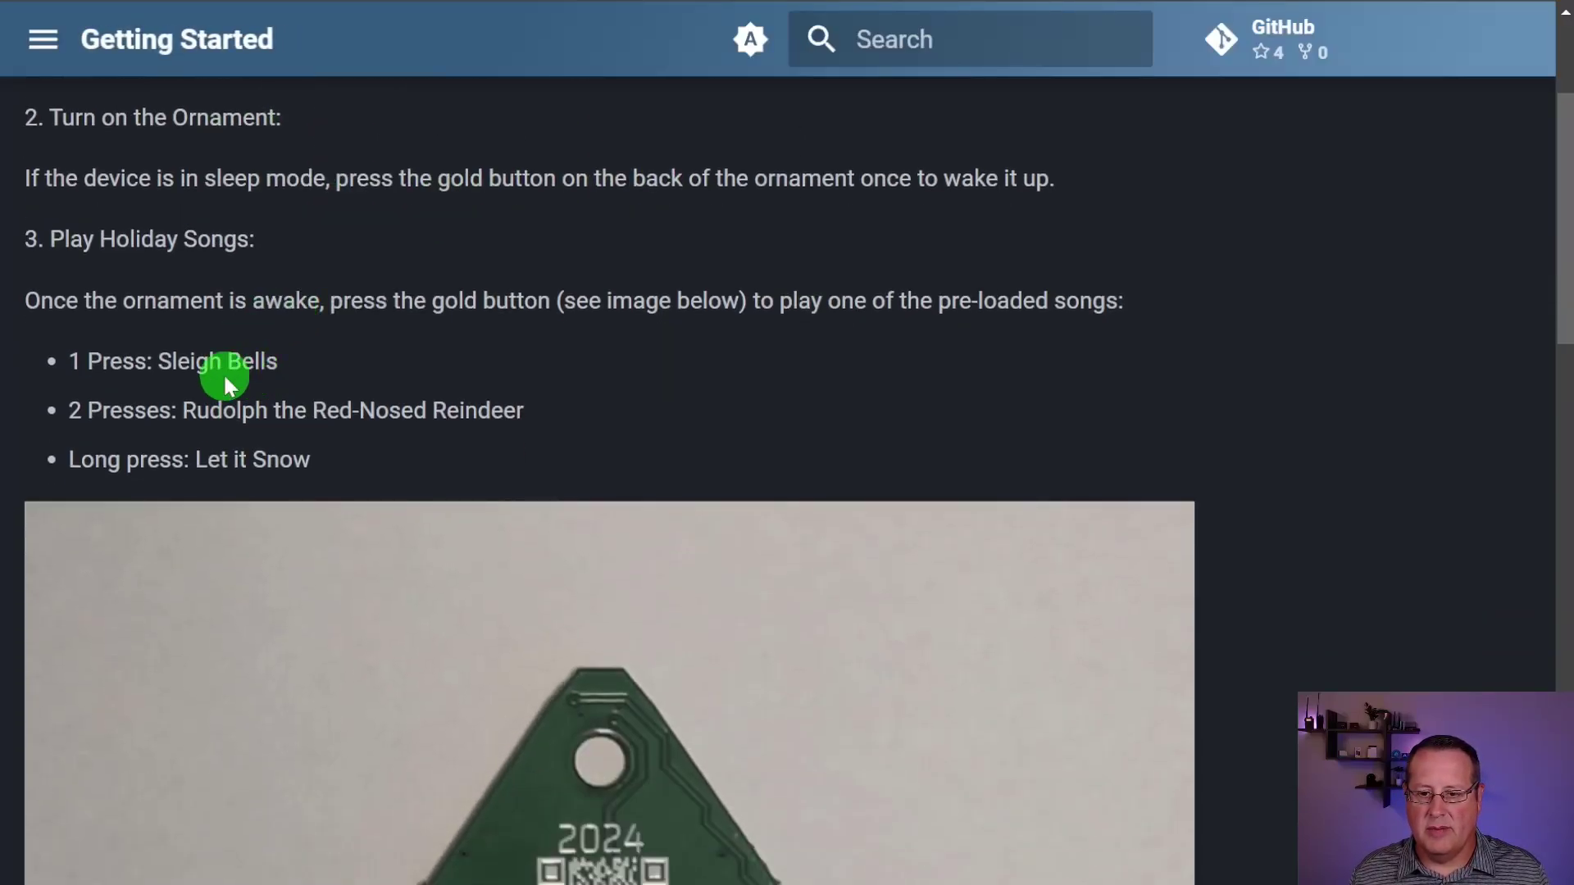
scroll(223, 372, down, 15)
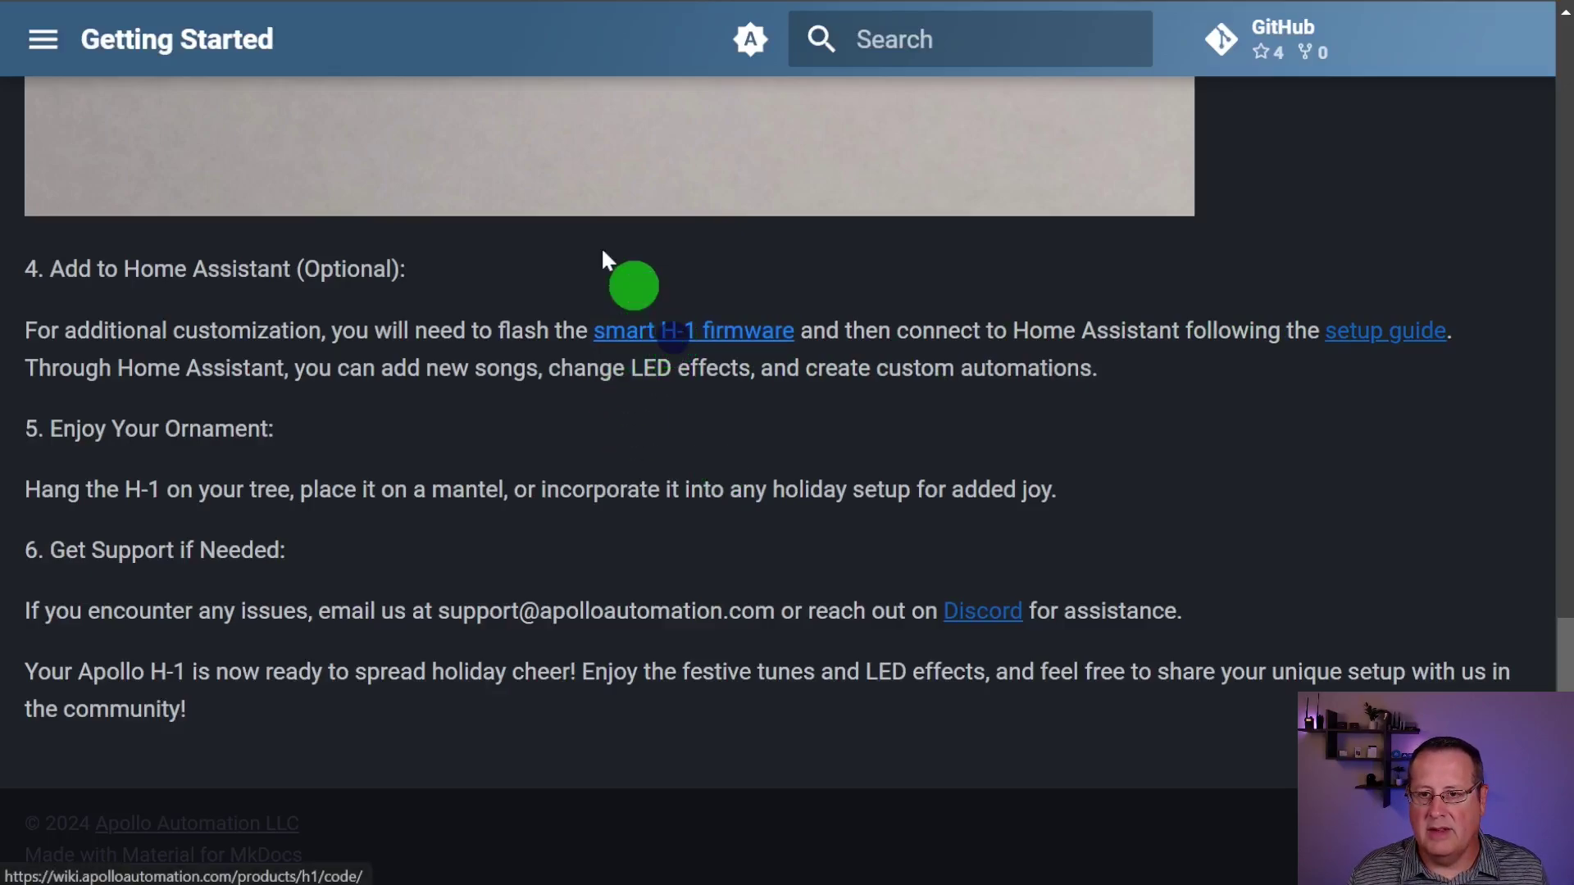
click(180, 610)
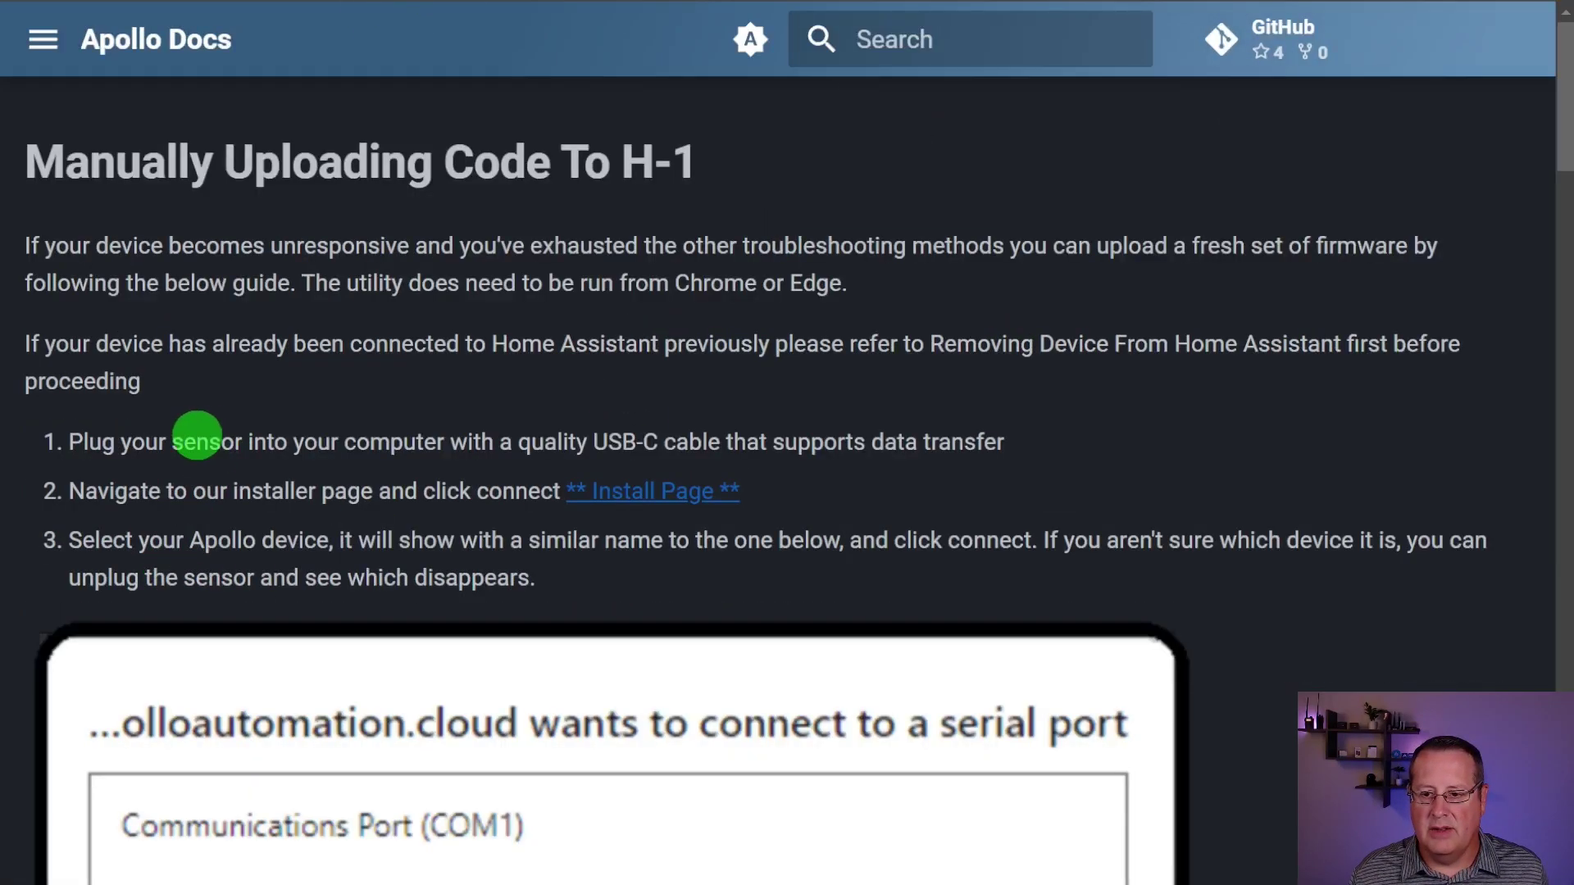
scroll(196, 435, down, 3)
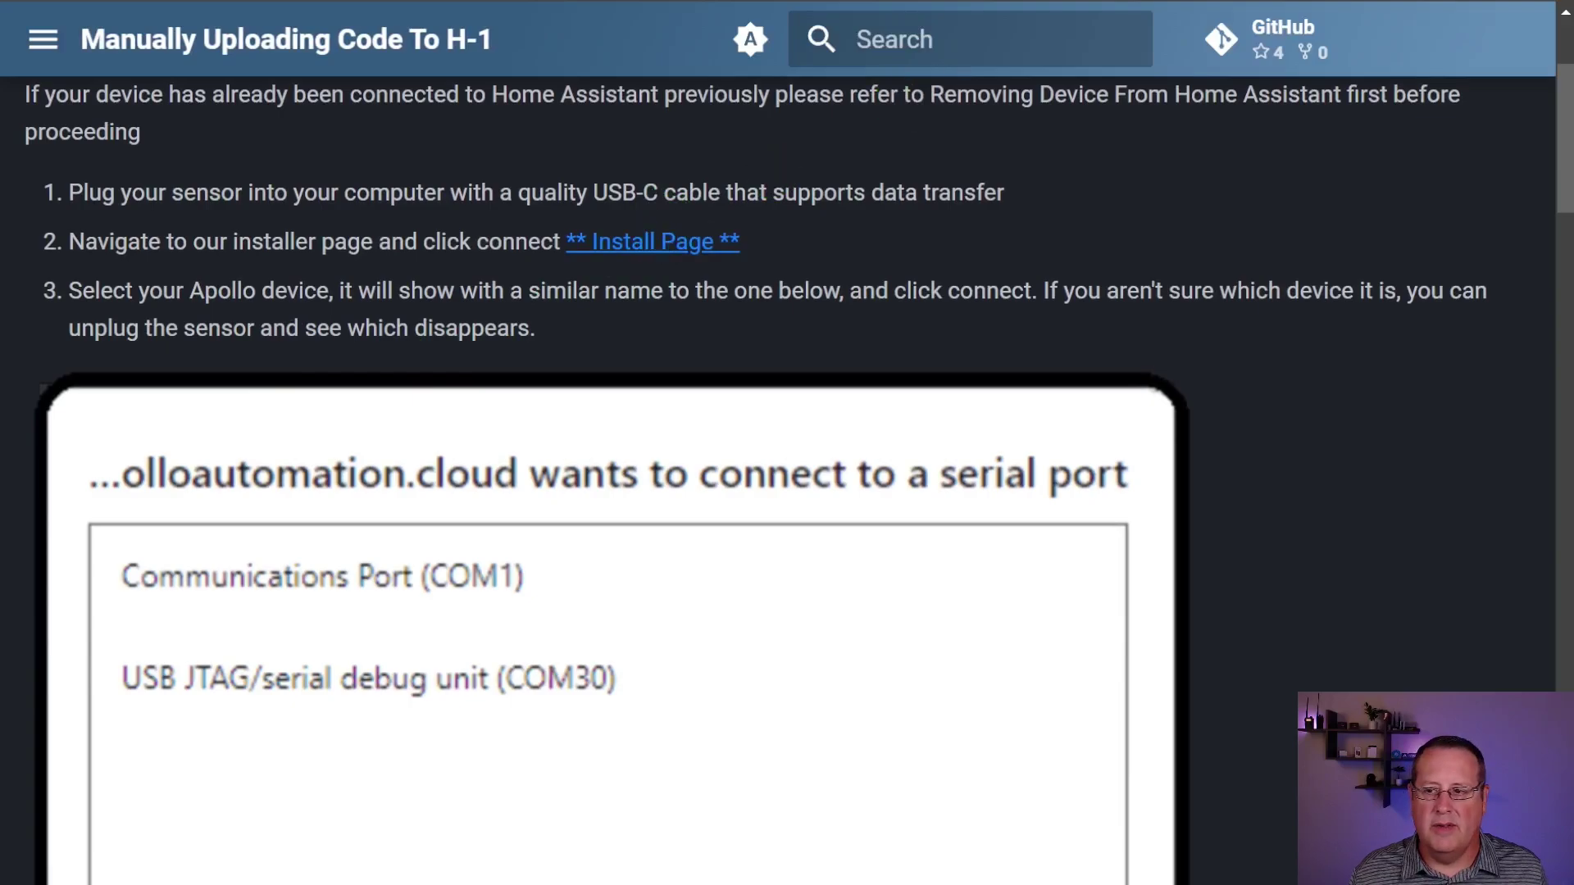
Open the H-1 installer page and try connecting Smart Wifi Firmware; dismiss the failure alert.
click(747, 639)
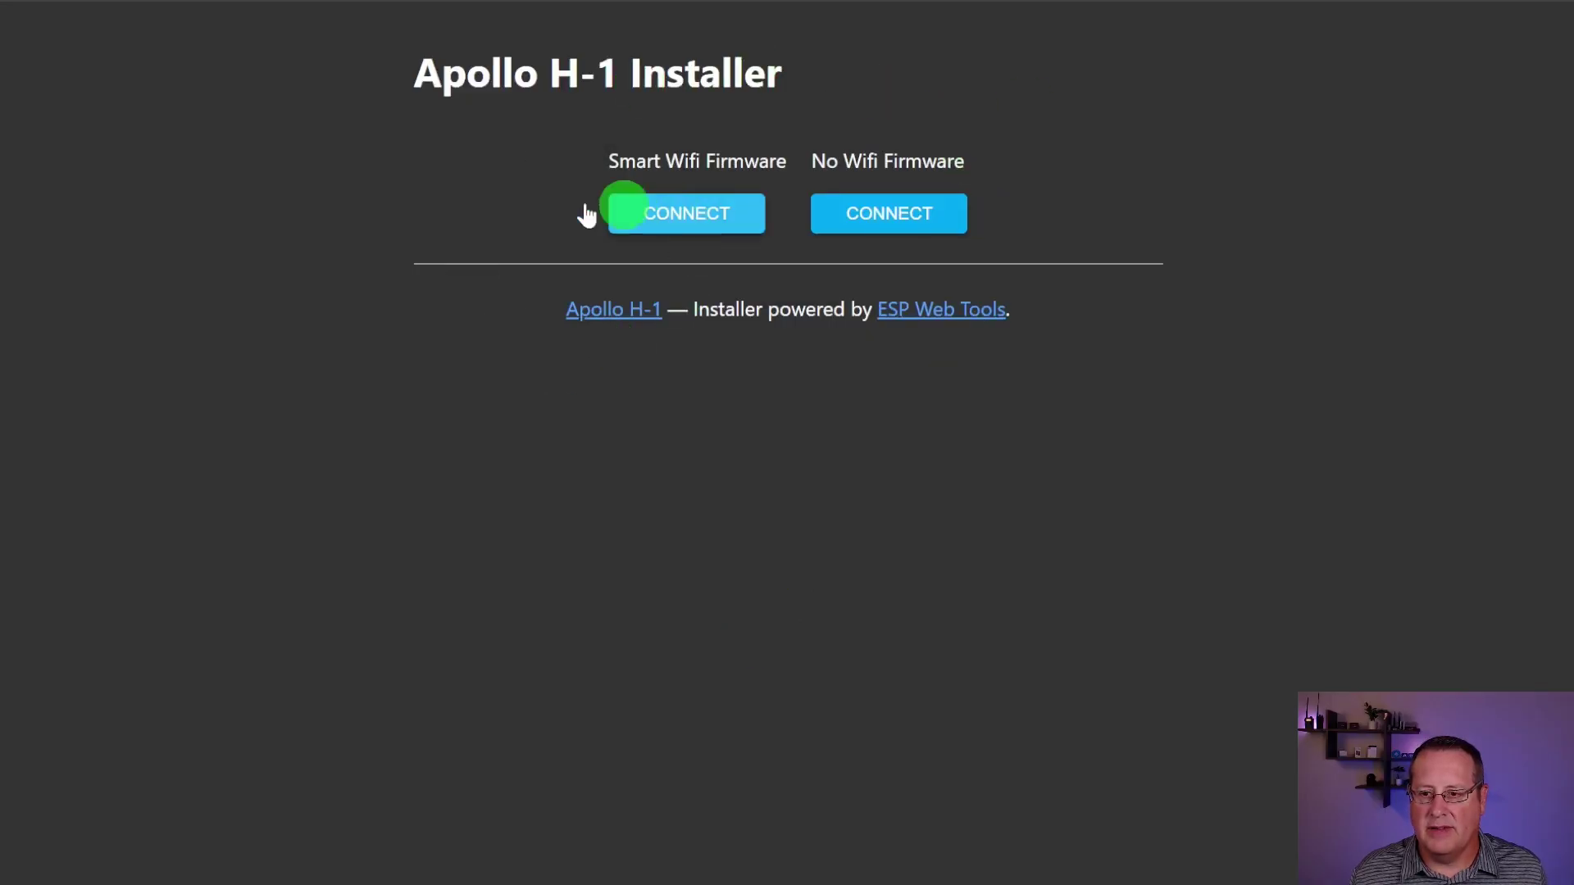
click(681, 215)
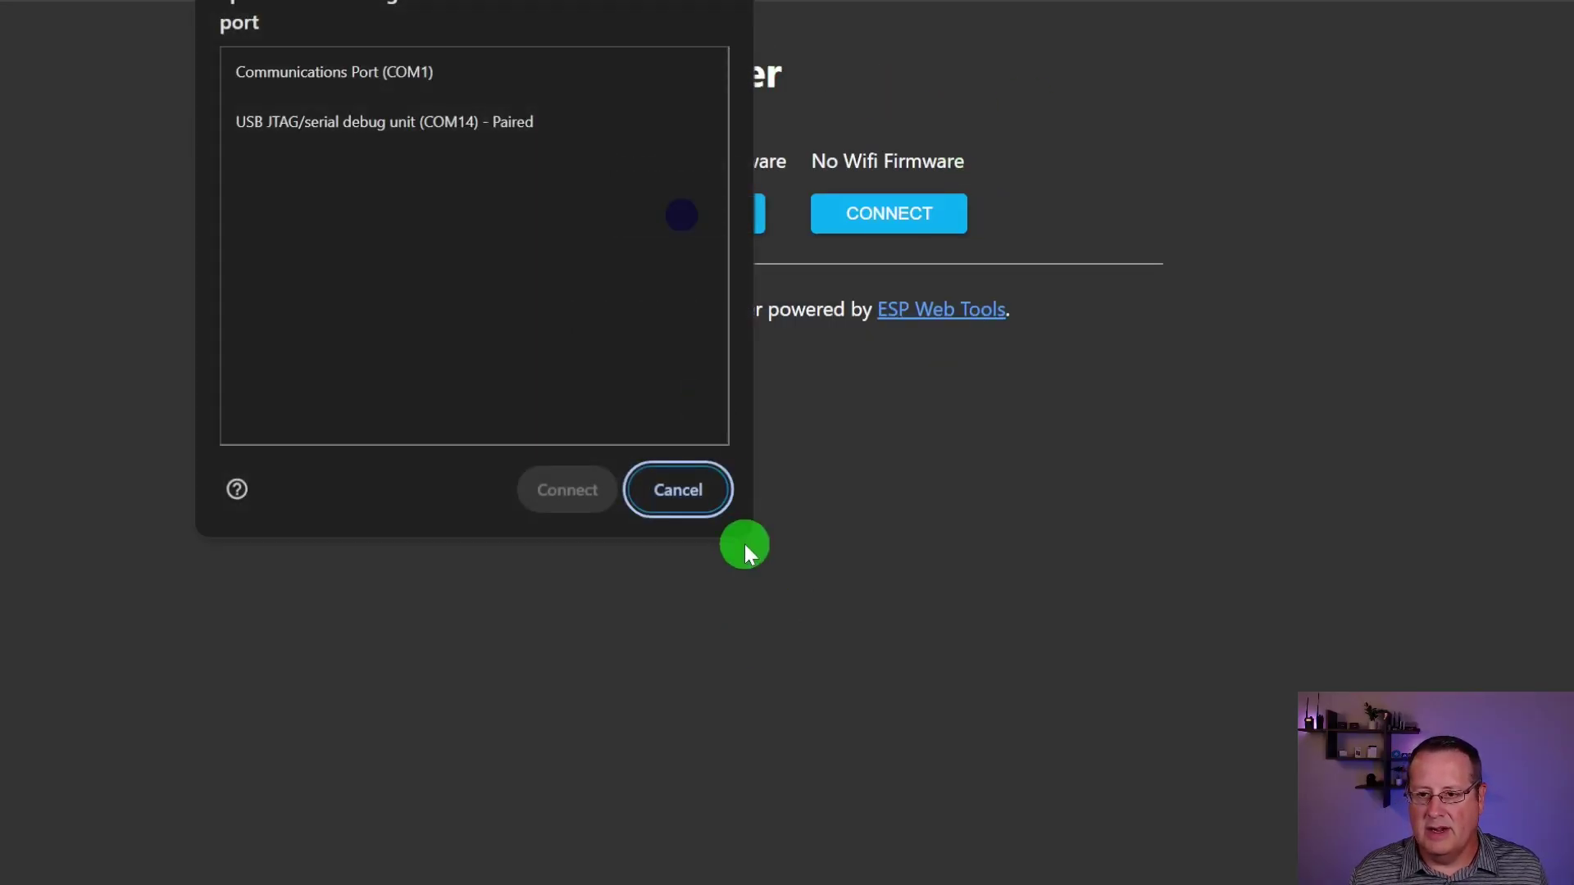
click(362, 129)
click(577, 492)
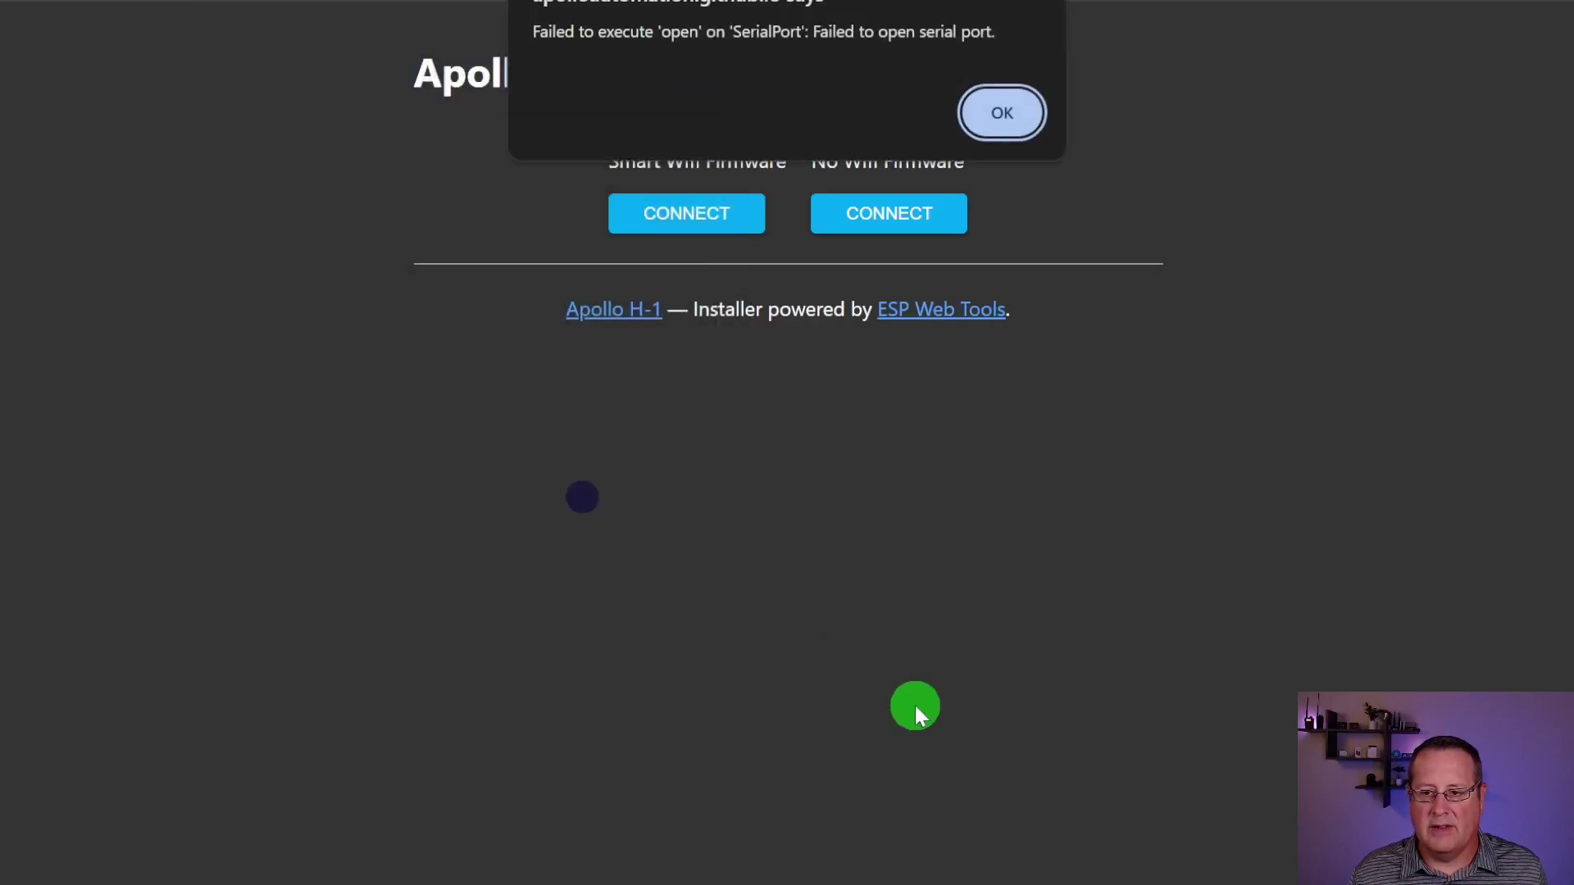
click(1006, 109)
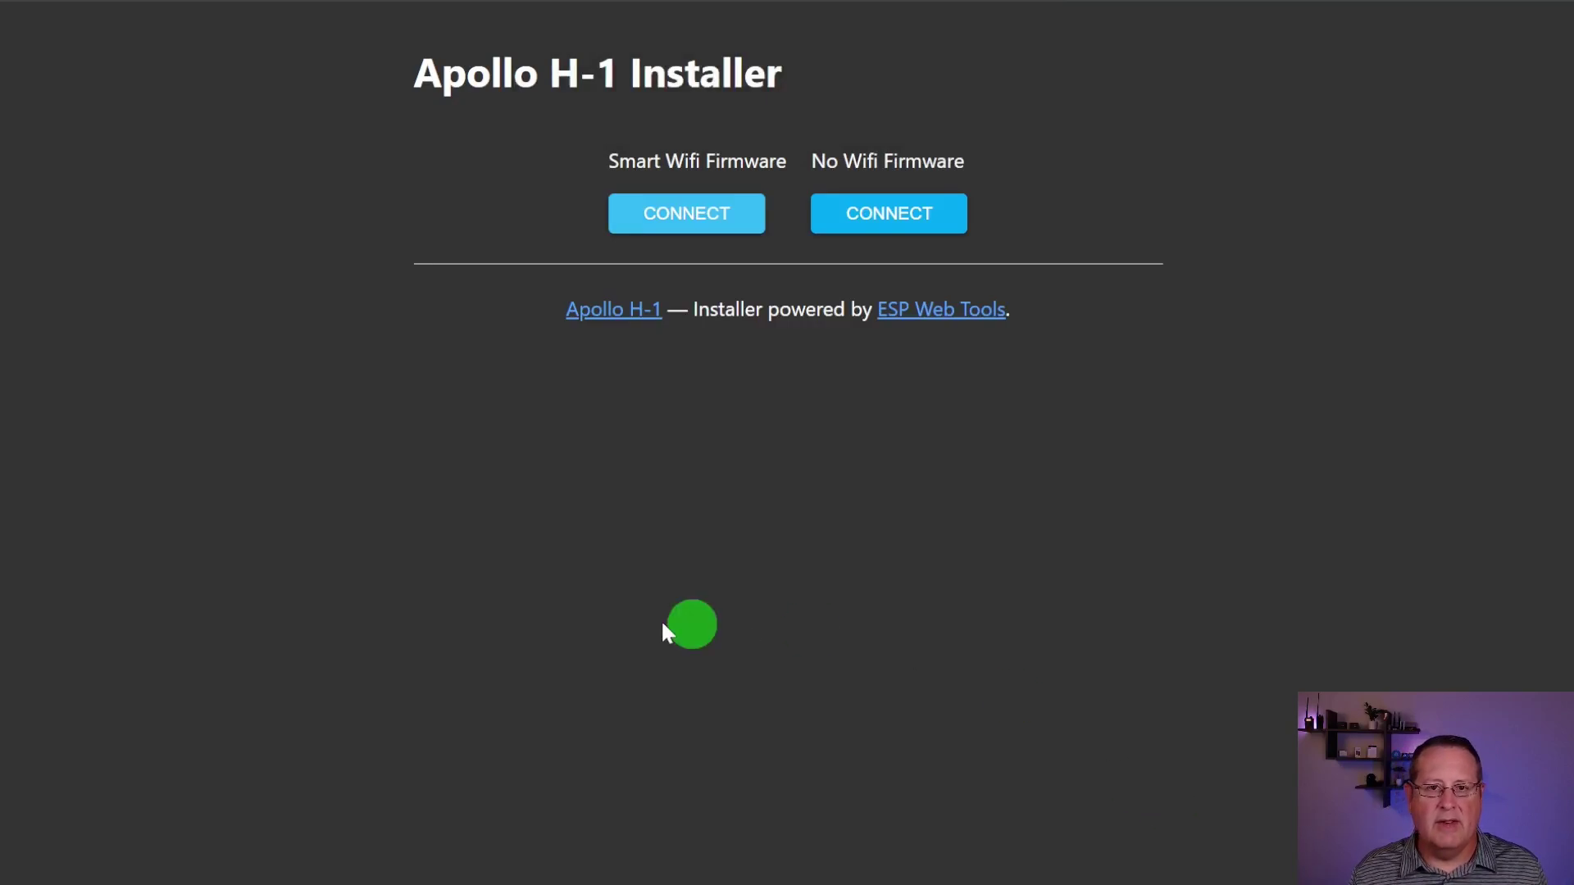
Retry the Smart Wifi Firmware connection on the COM14 port.
click(715, 222)
click(400, 124)
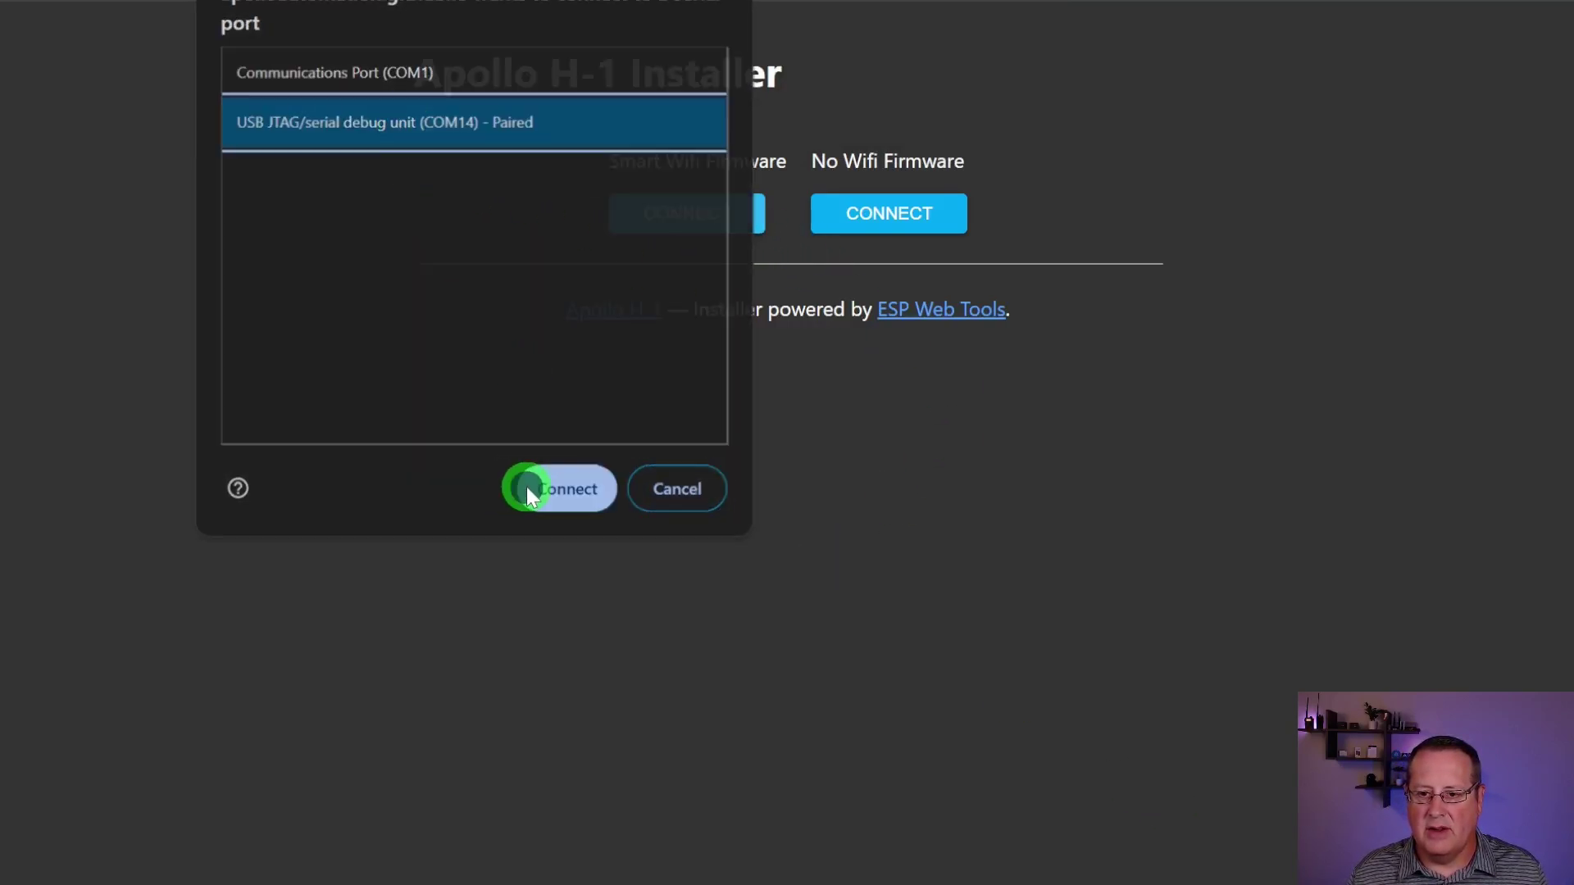
click(526, 487)
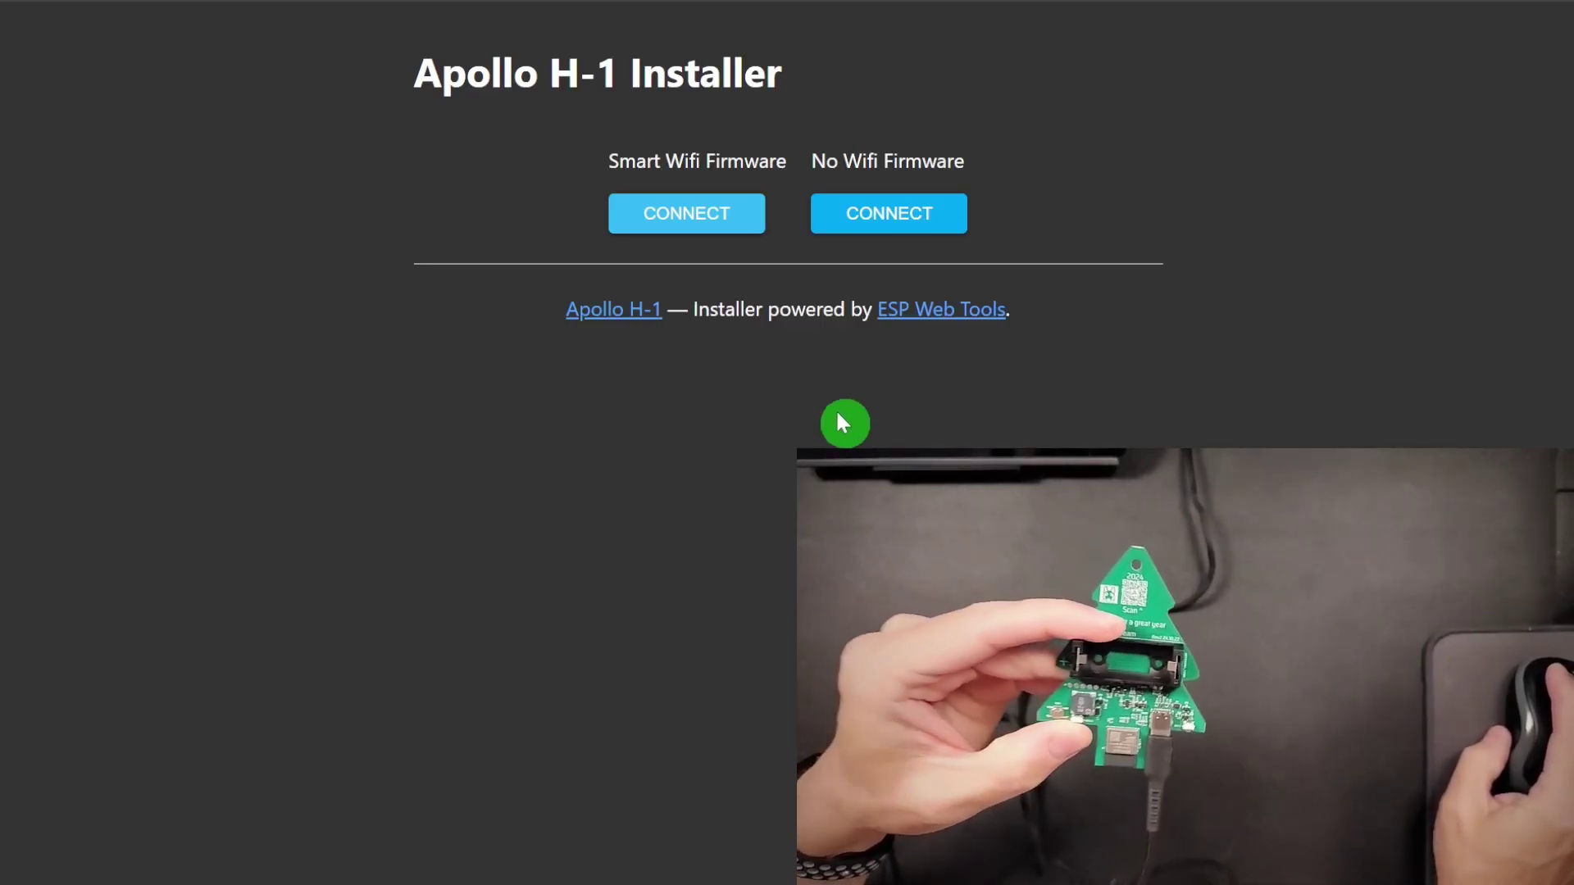
Connect Smart Wifi Firmware over COM14 and open LOGS & CONSOLE.
click(721, 220)
click(442, 125)
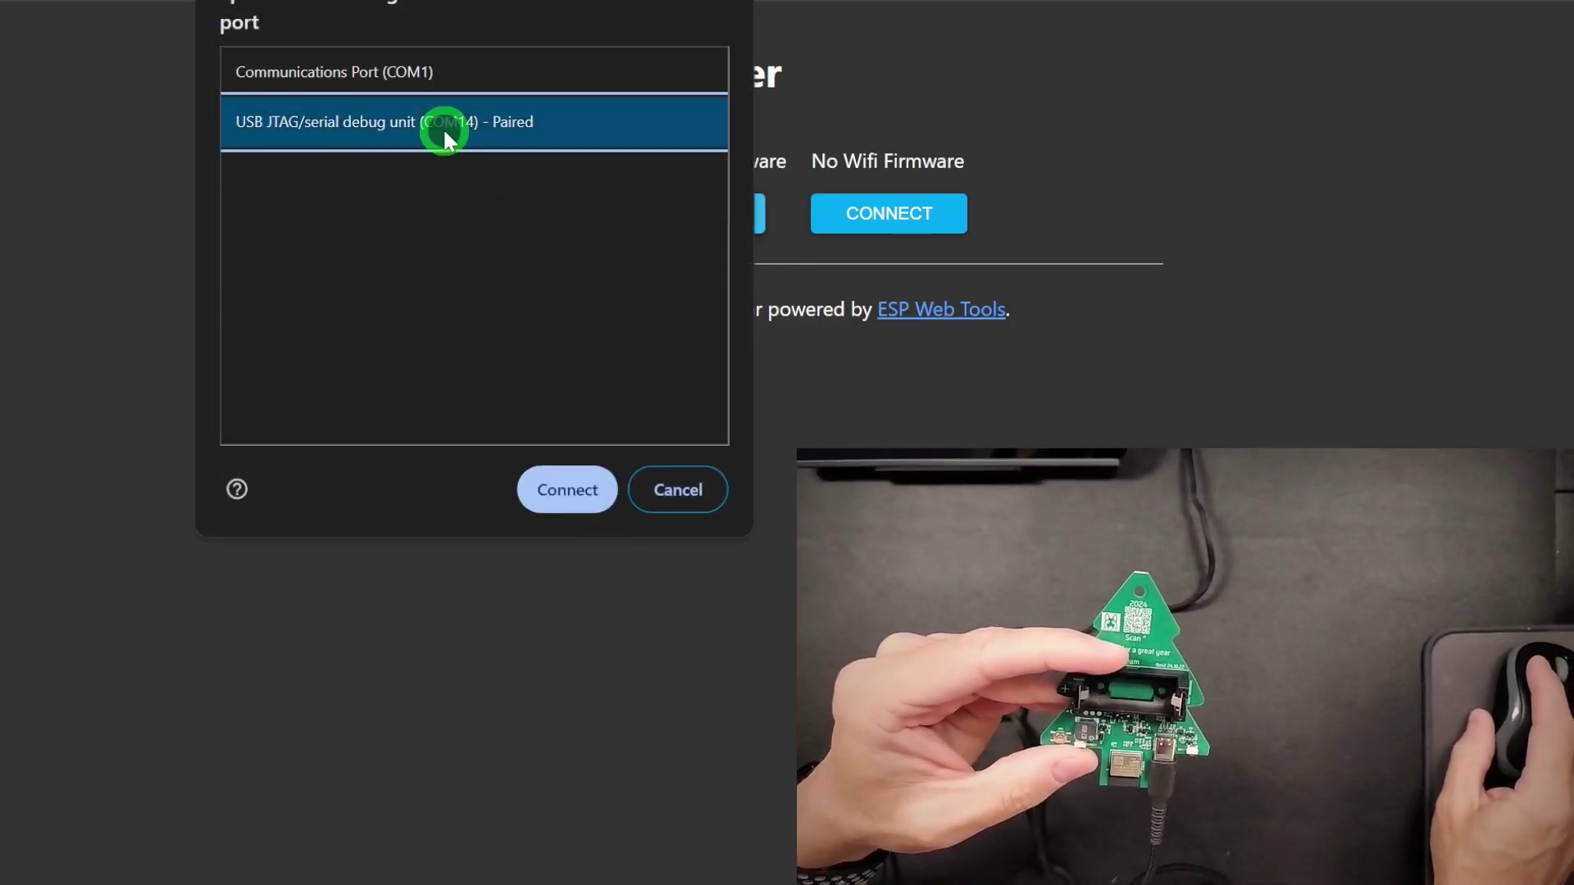
click(529, 492)
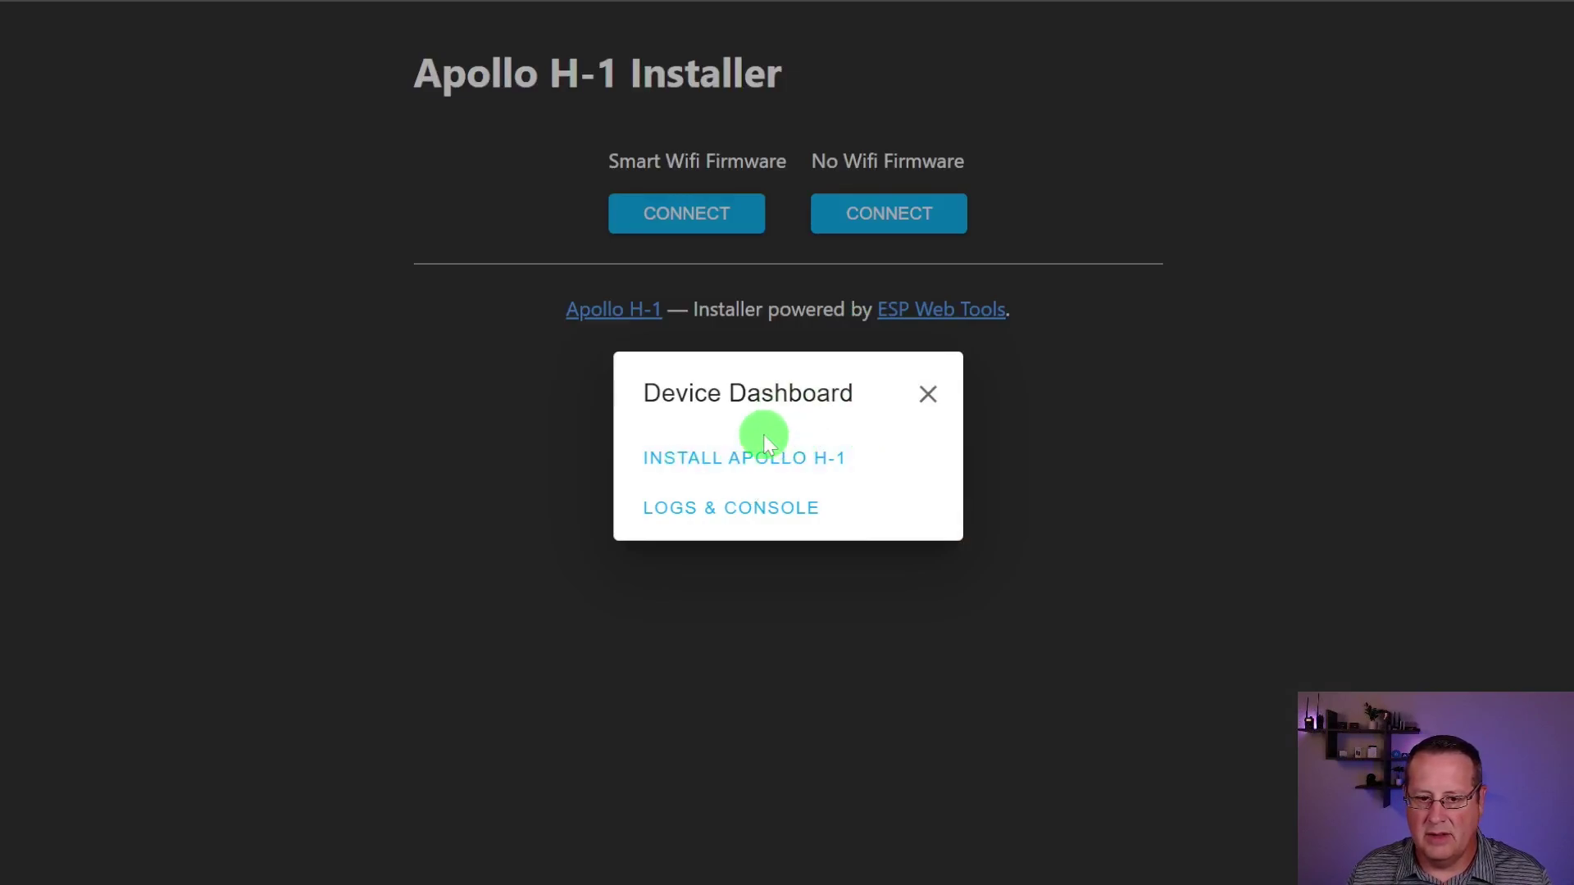
click(744, 520)
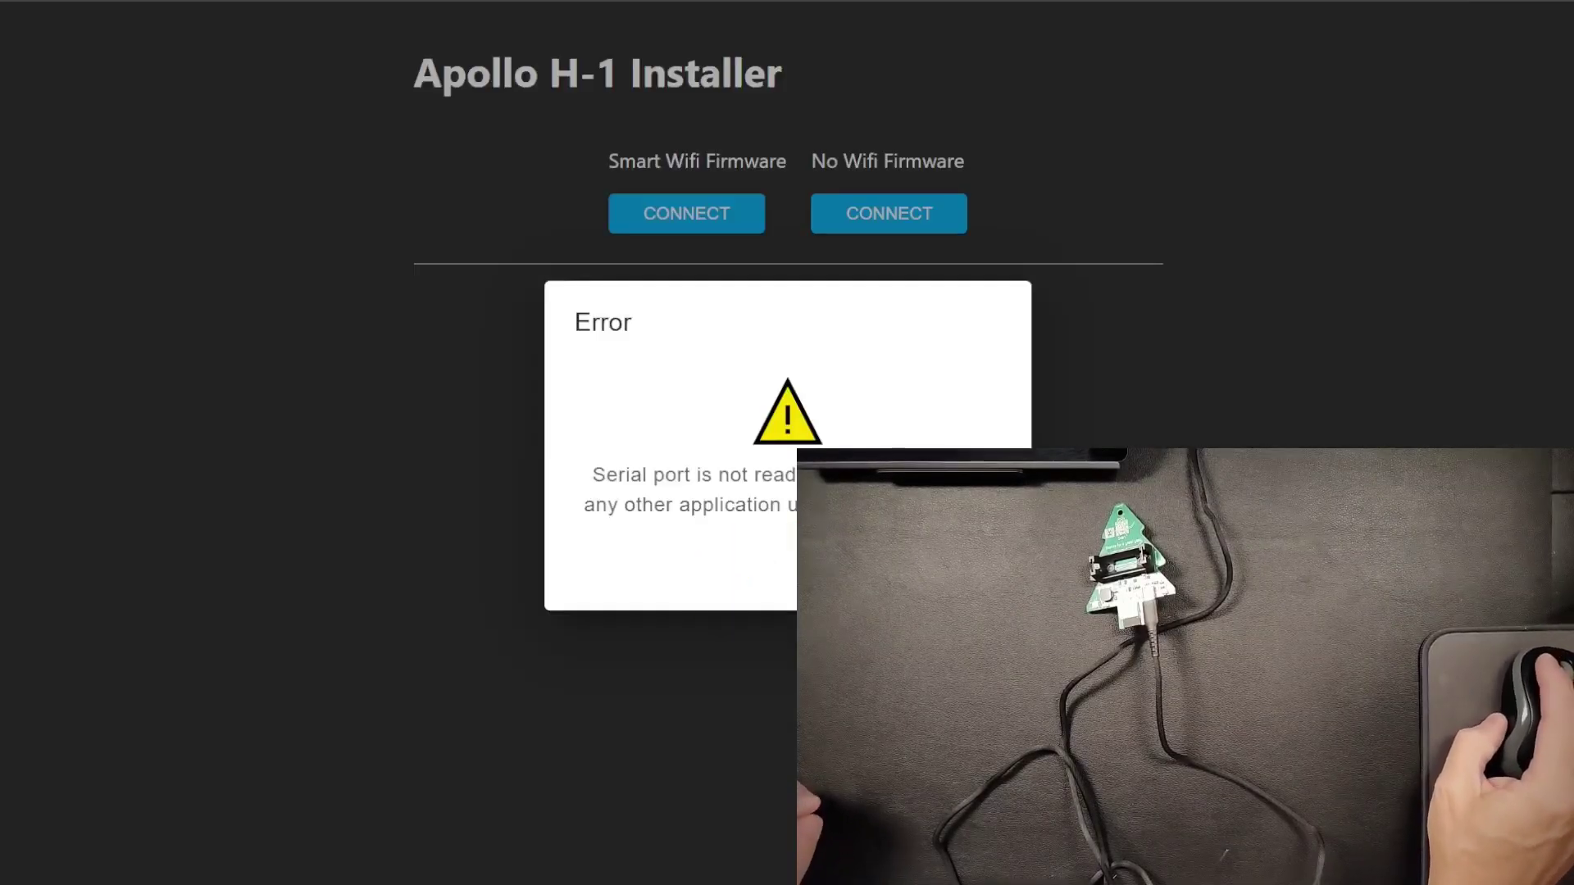
Dismiss the serial port error, reconnect to COM14, and view the device logs.
click(708, 262)
click(710, 221)
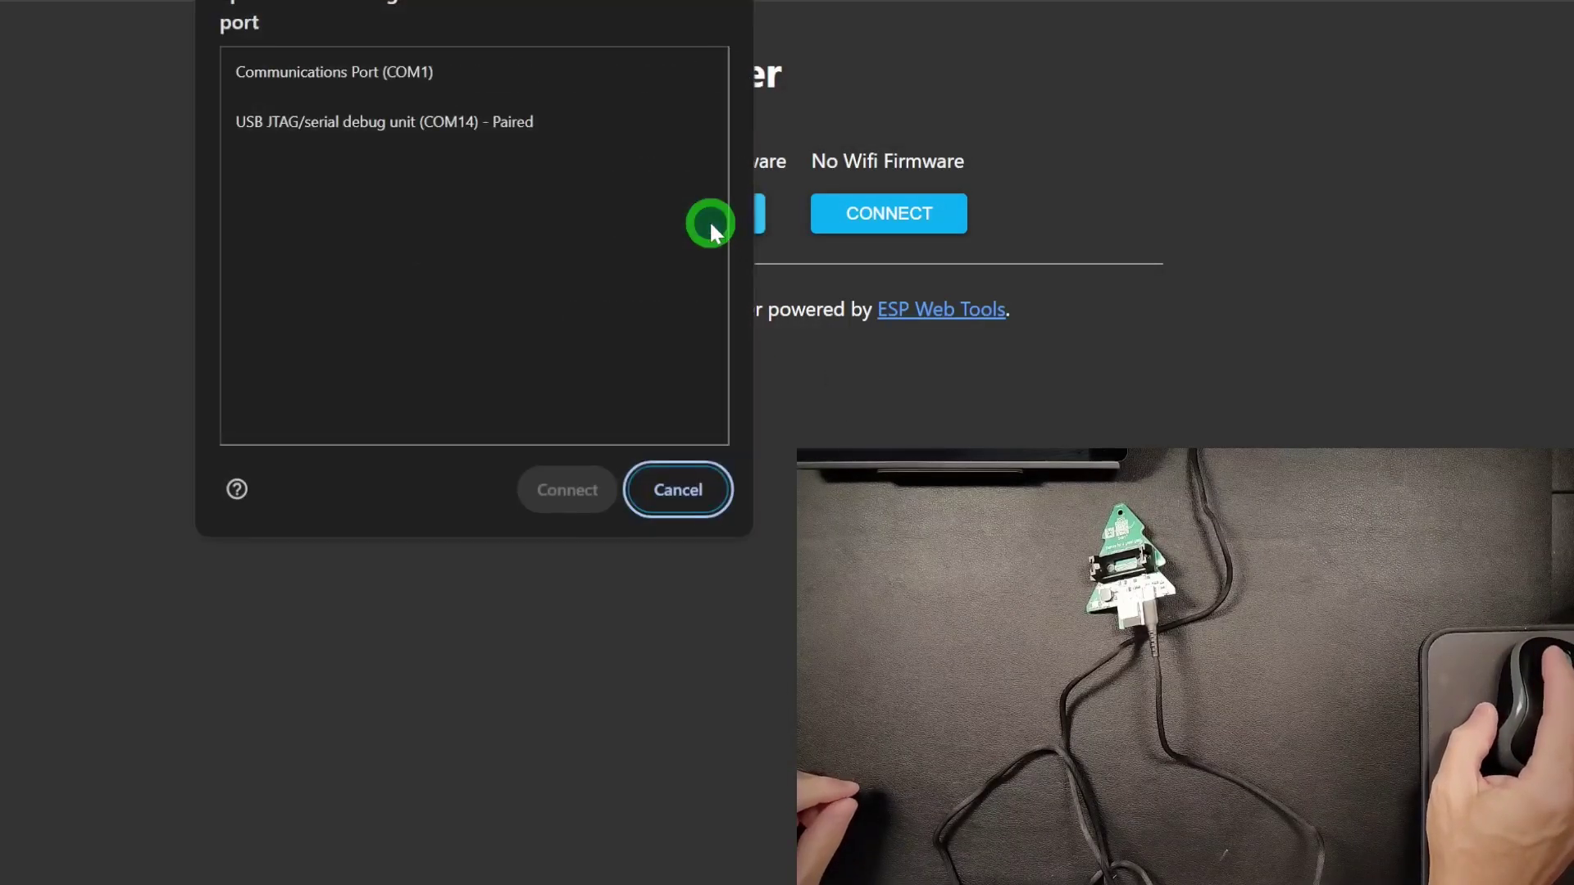
click(333, 131)
click(548, 504)
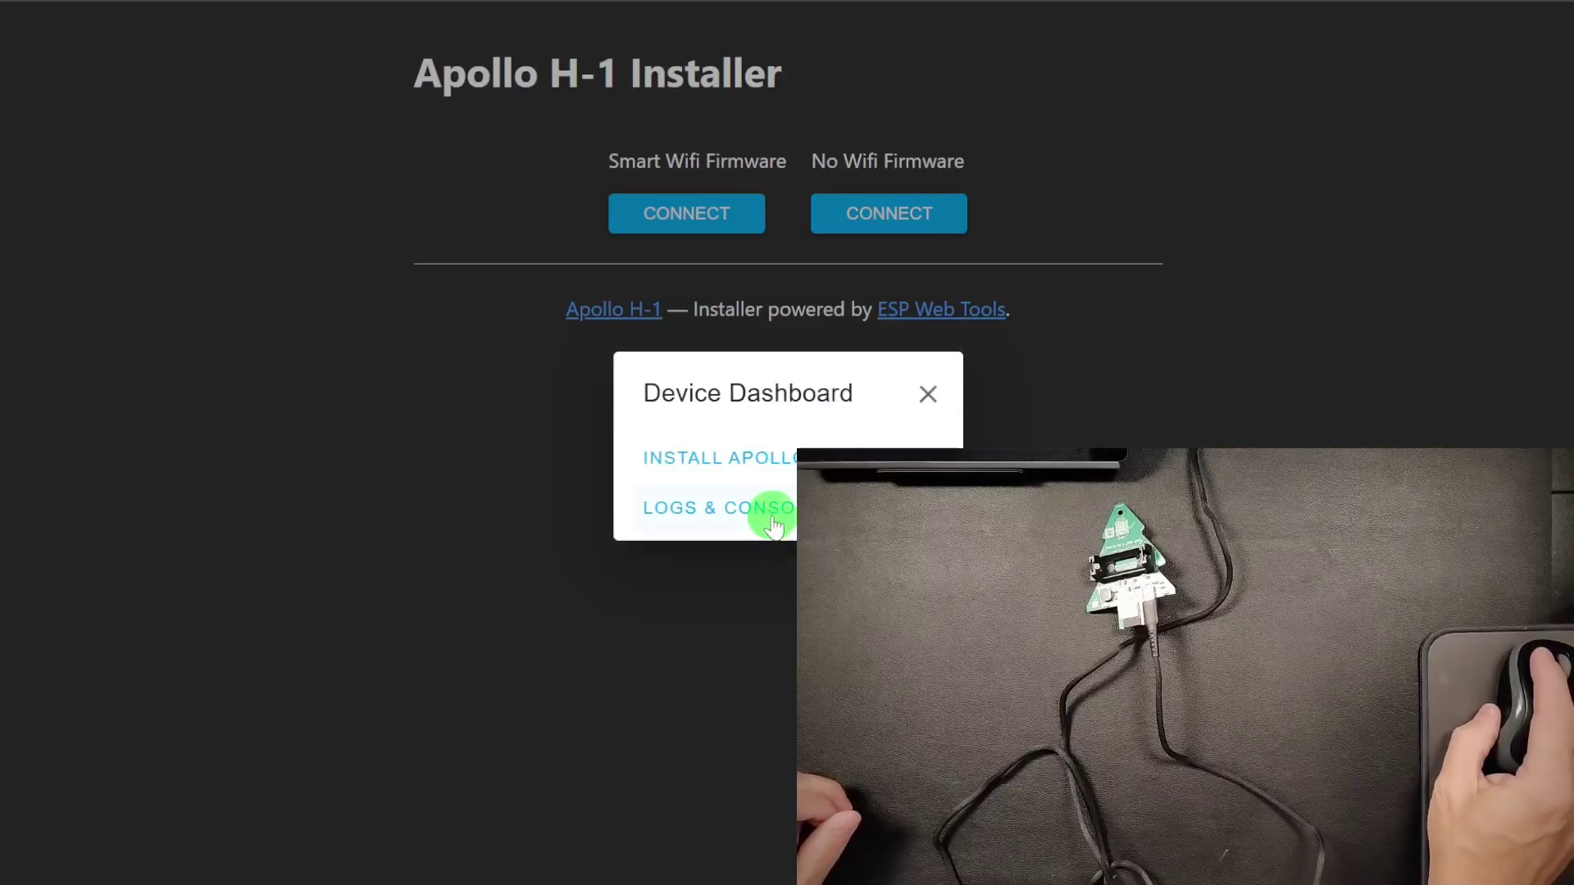
click(771, 512)
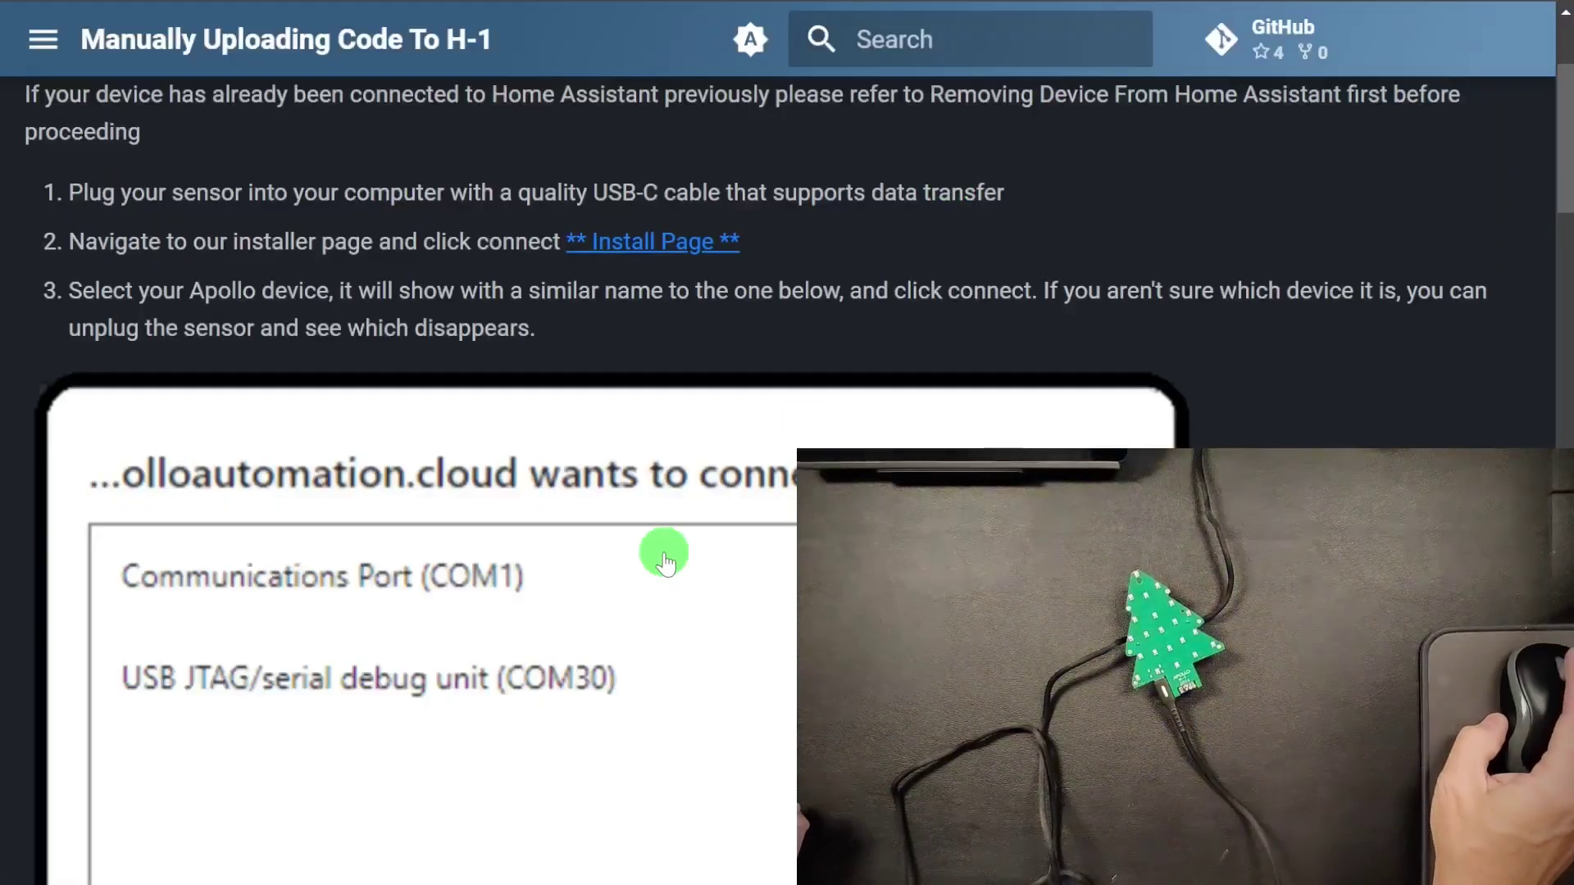
Scroll through the upload guide, then return to the Getting Started page.
scroll(675, 545, down, 10)
scroll(629, 531, down, 20)
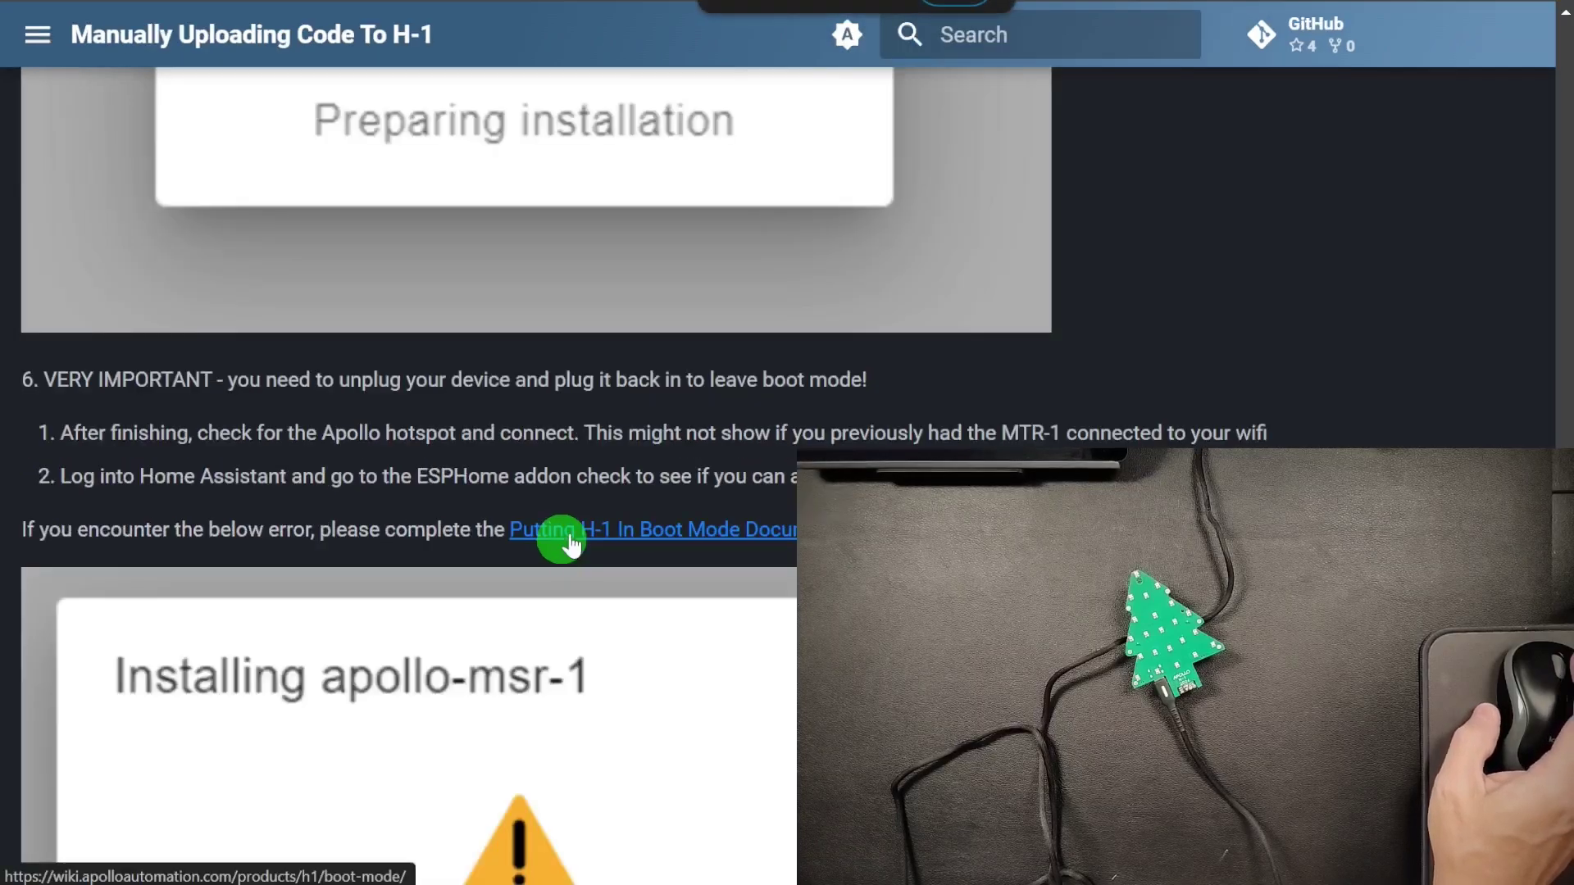
scroll(650, 640, down, 6)
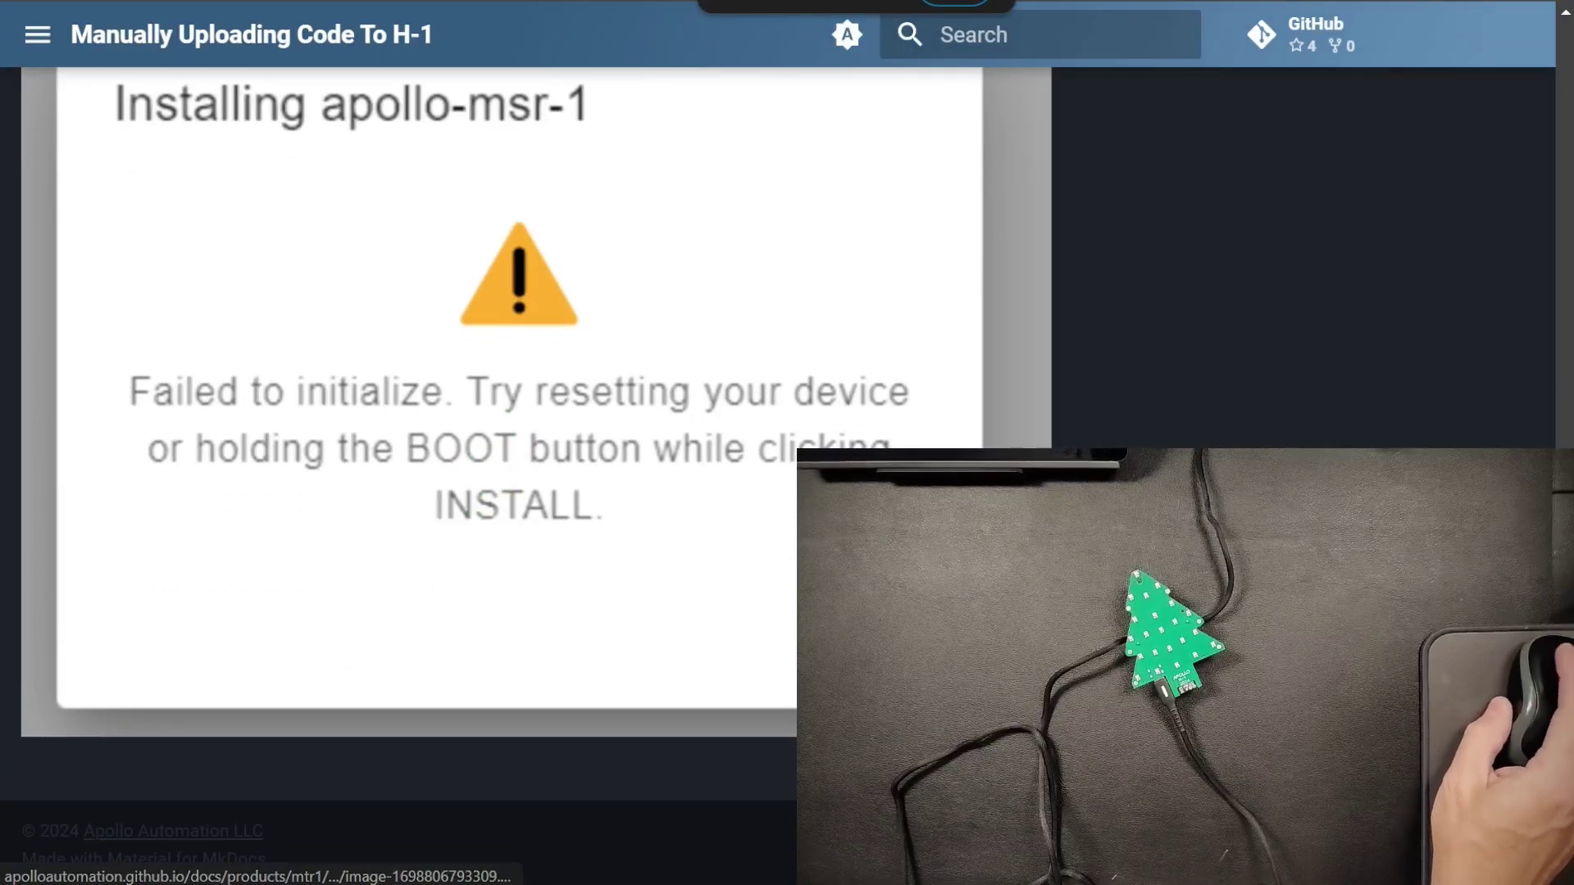
key(alt+Left)
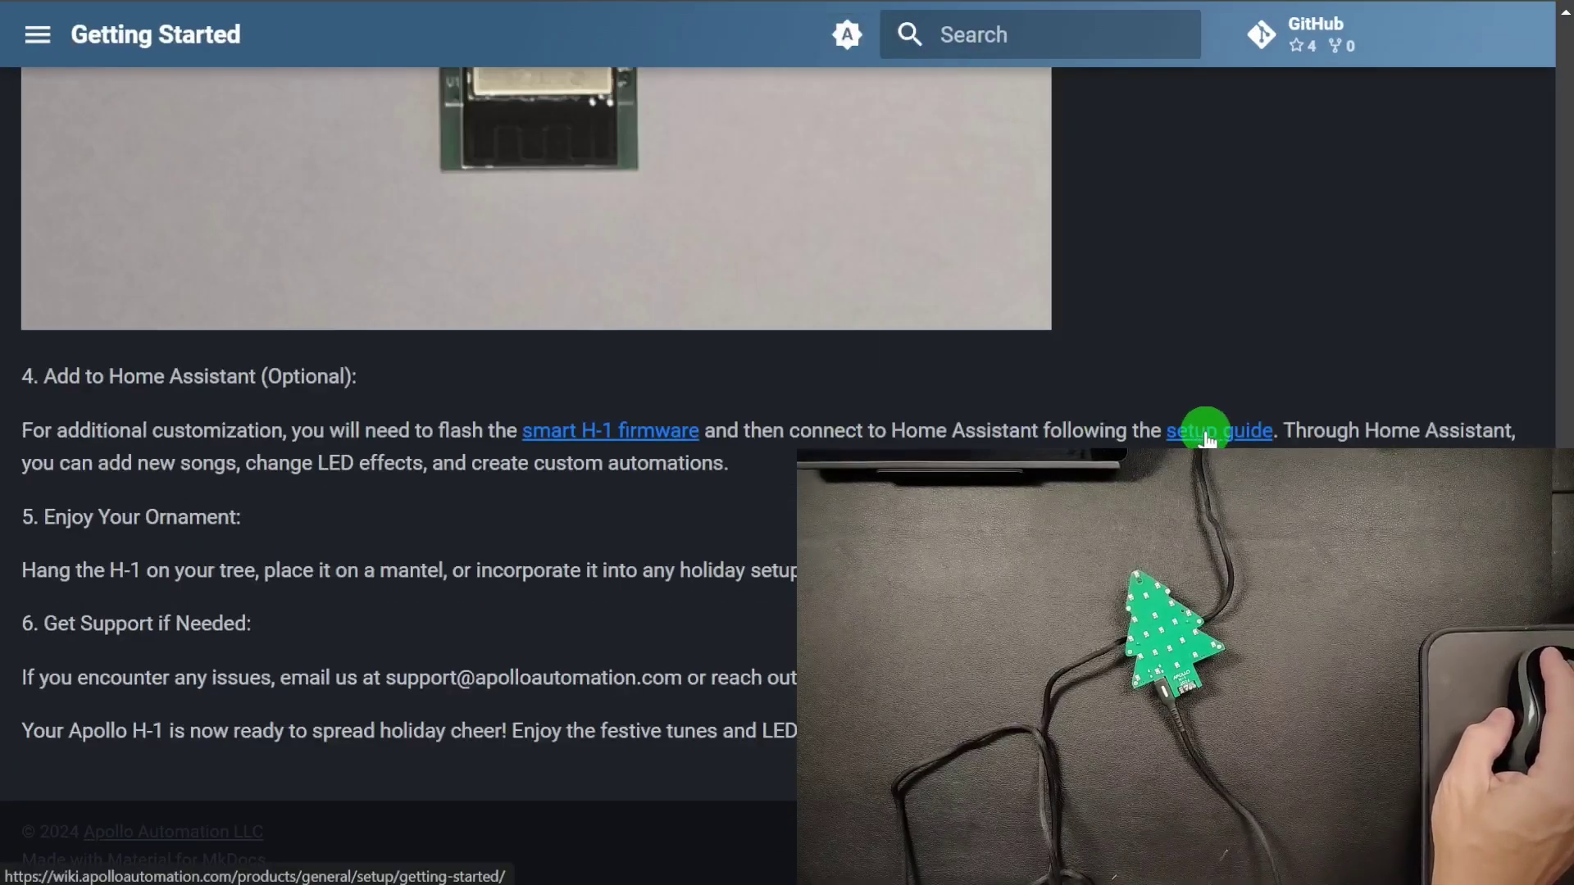
Open the general setup guide and read its steps for connecting the sensor.
click(1208, 434)
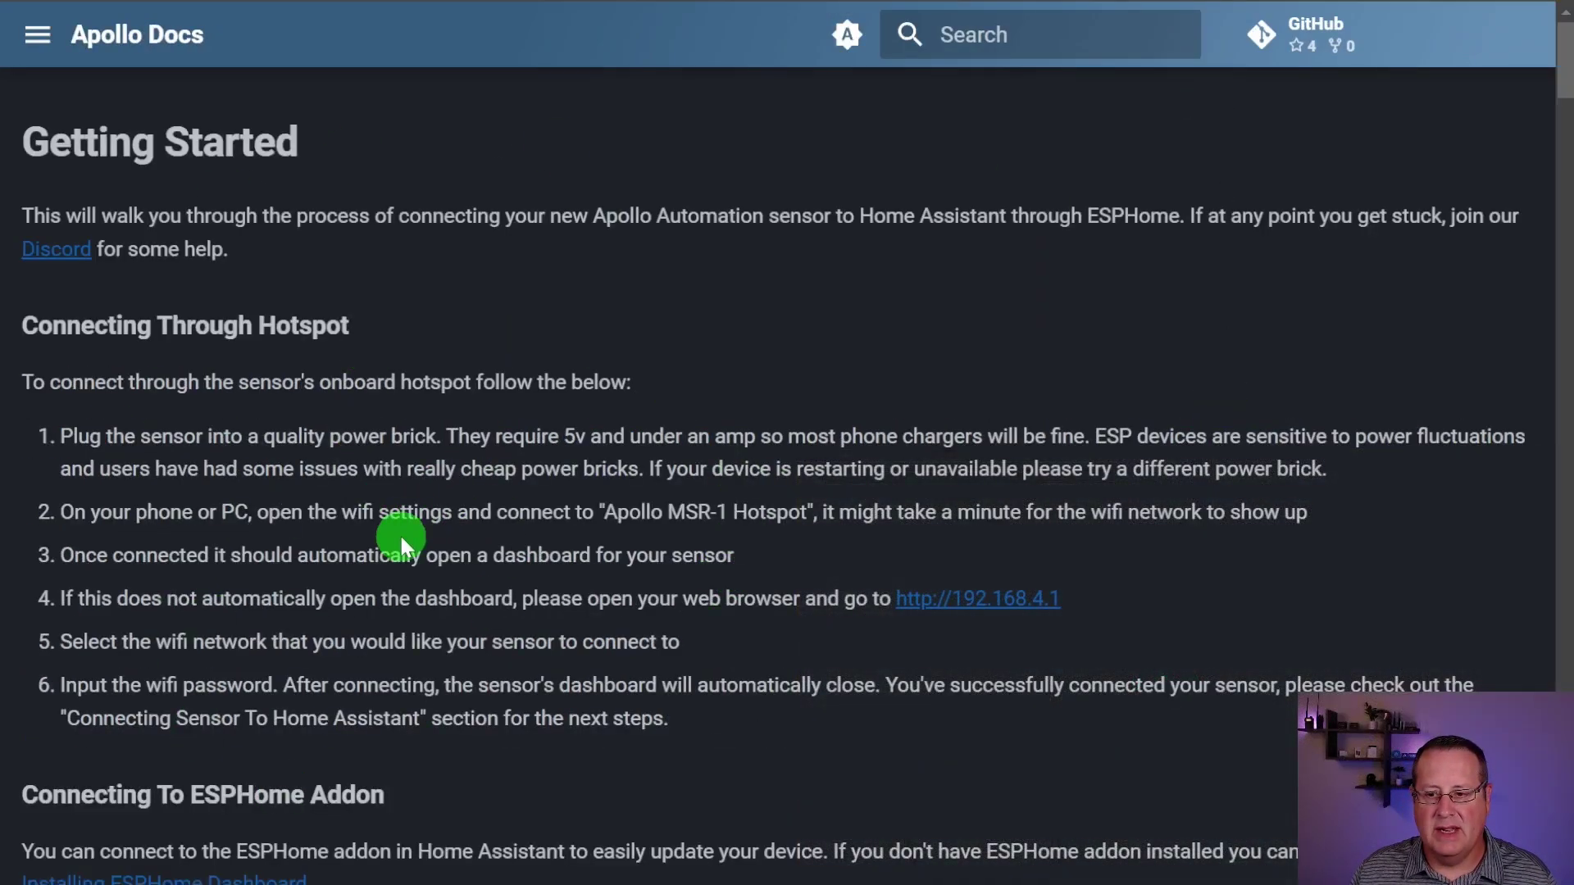
scroll(274, 509, down, 2)
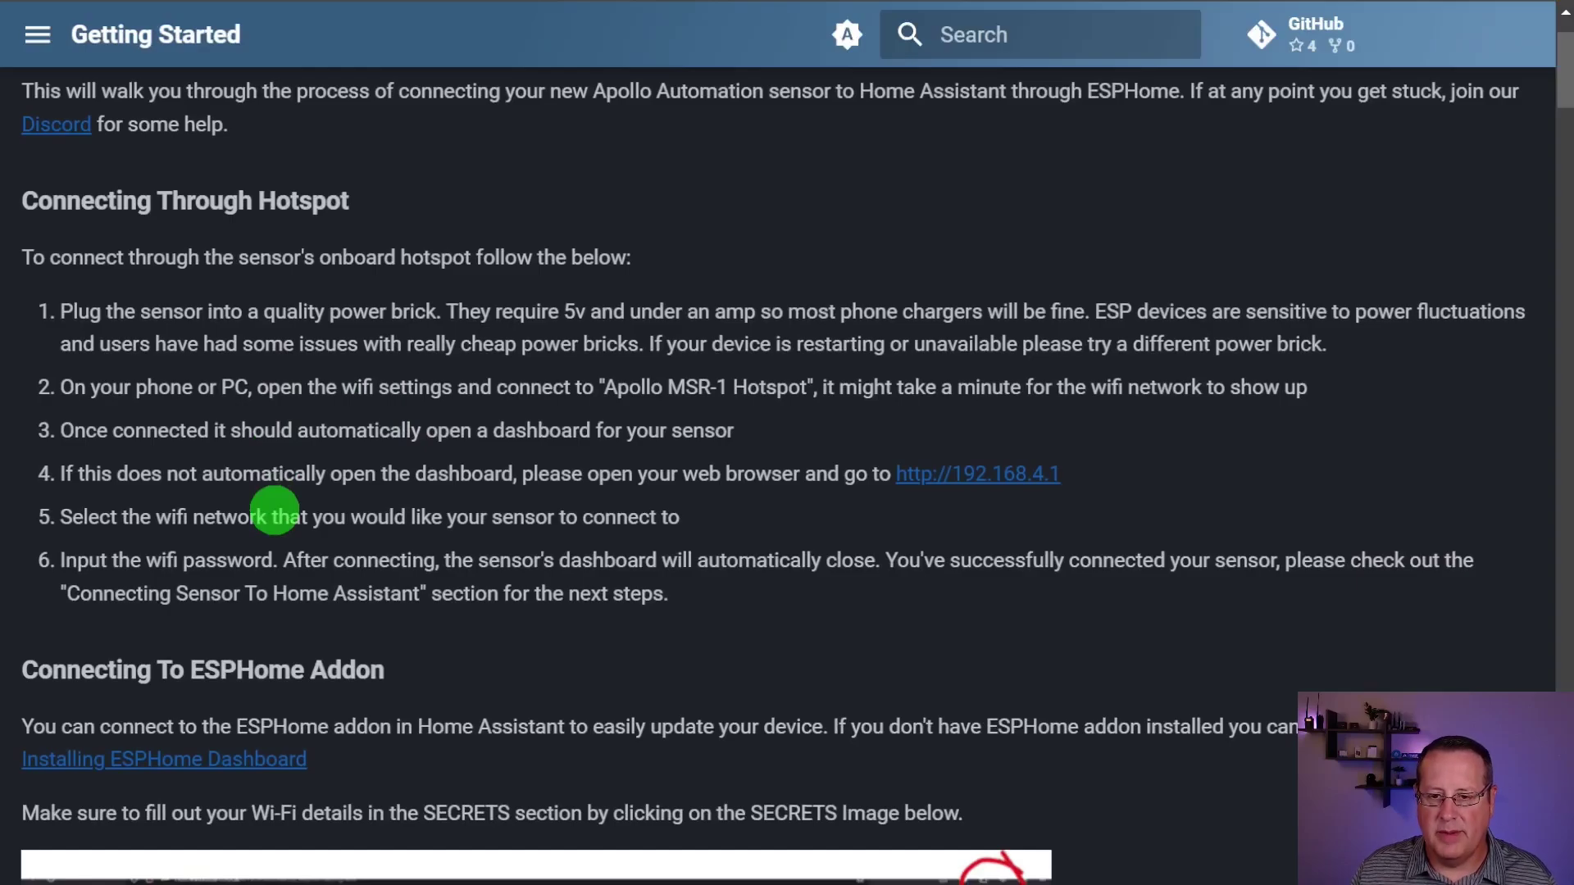
scroll(274, 509, up, 2)
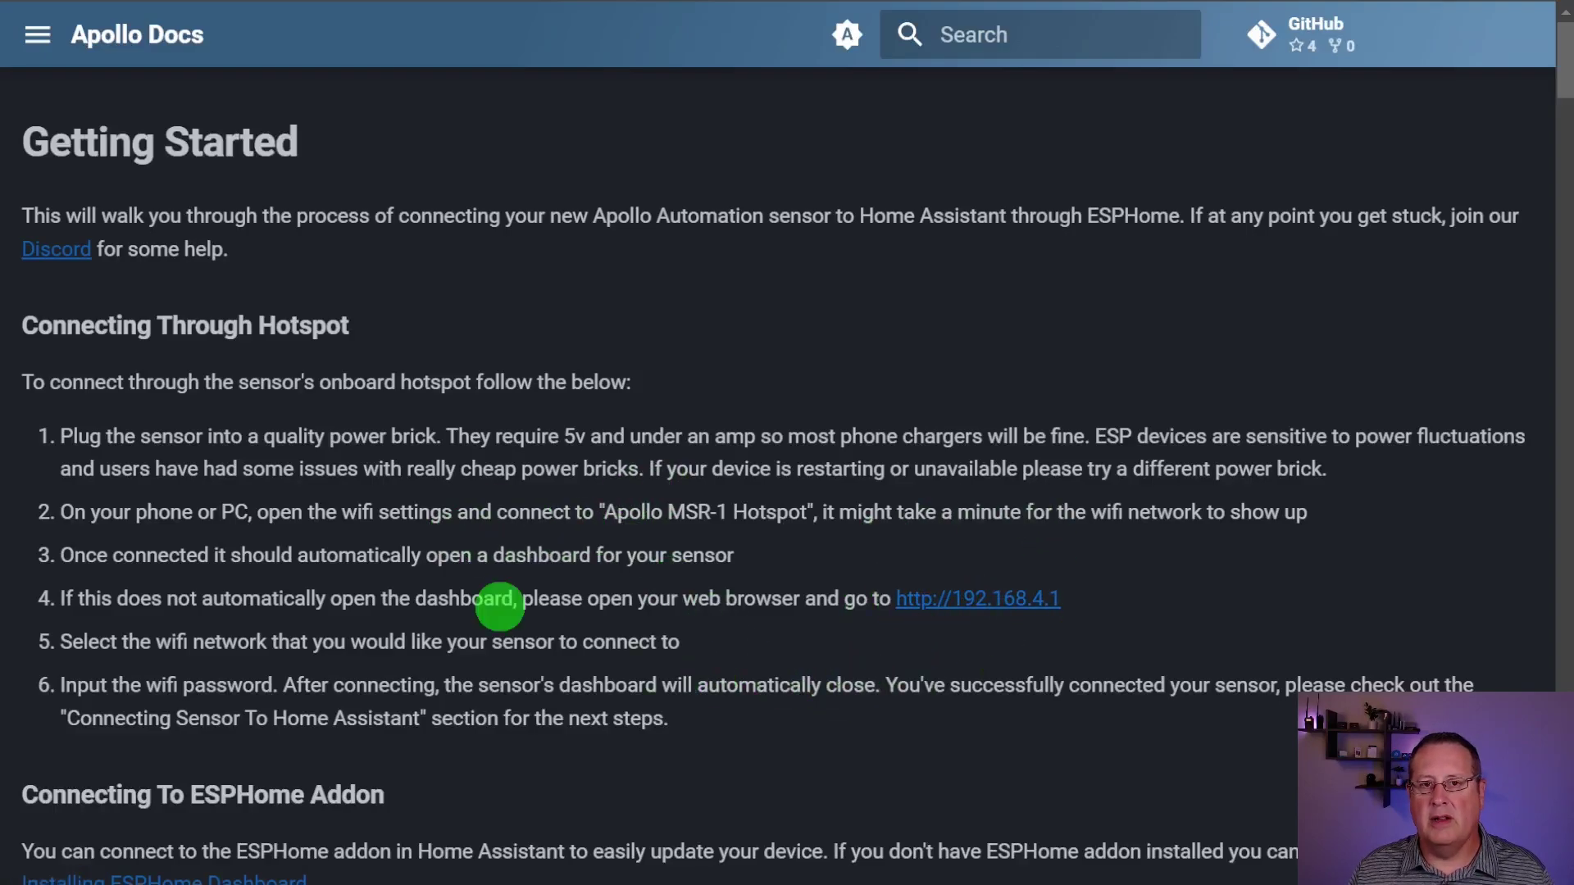
scroll(459, 545, down, 5)
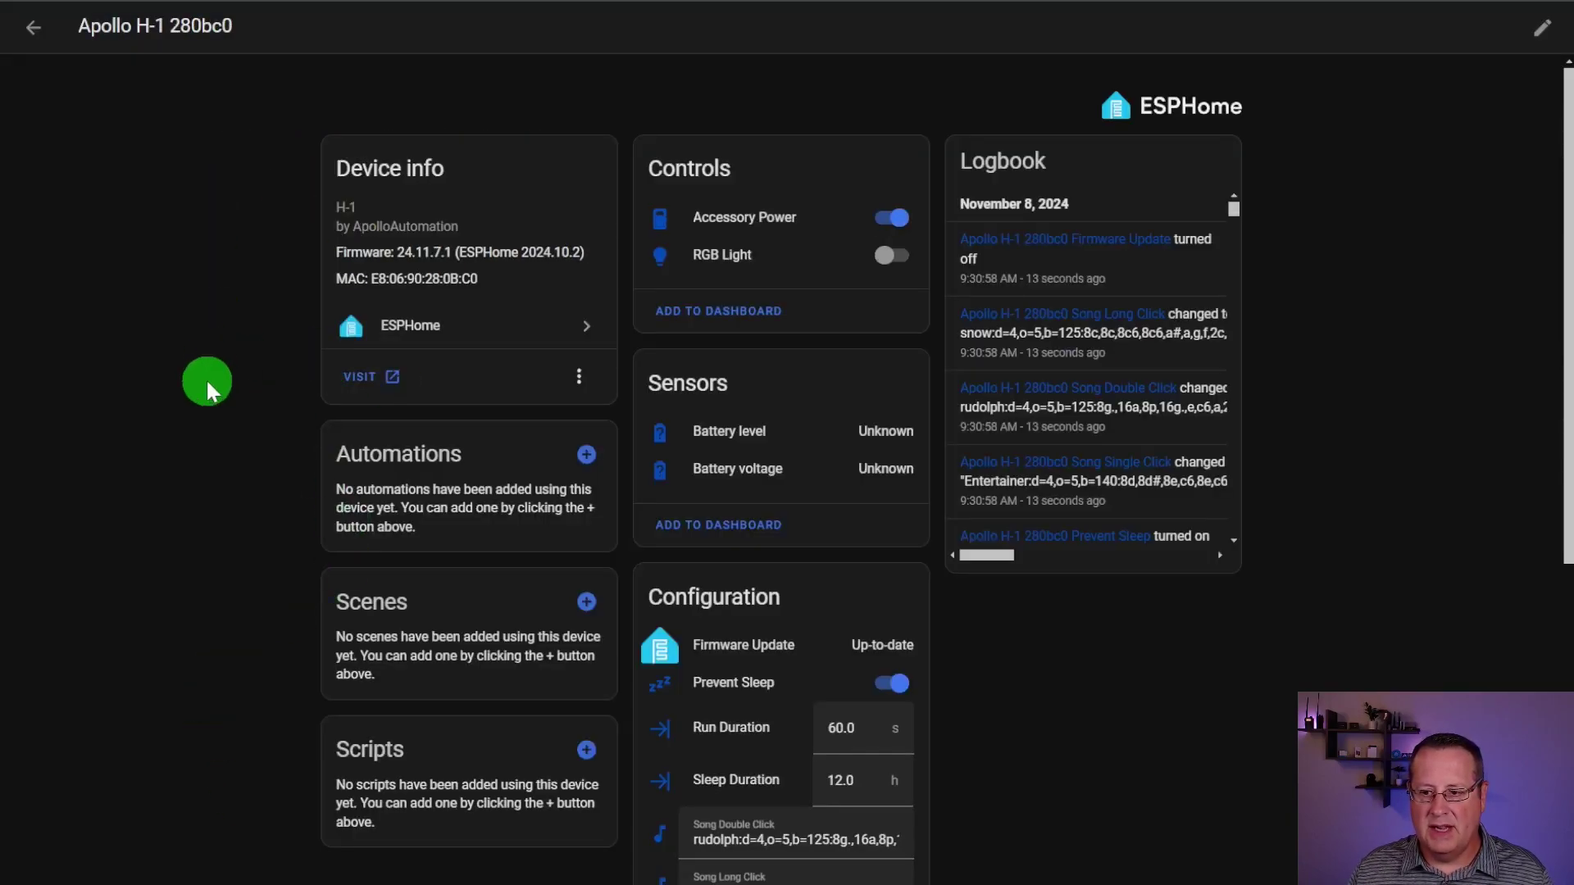
Switch on Accessory Power and the RGB Light in the Controls card so the tree glows red.
scroll(180, 440, down, 2)
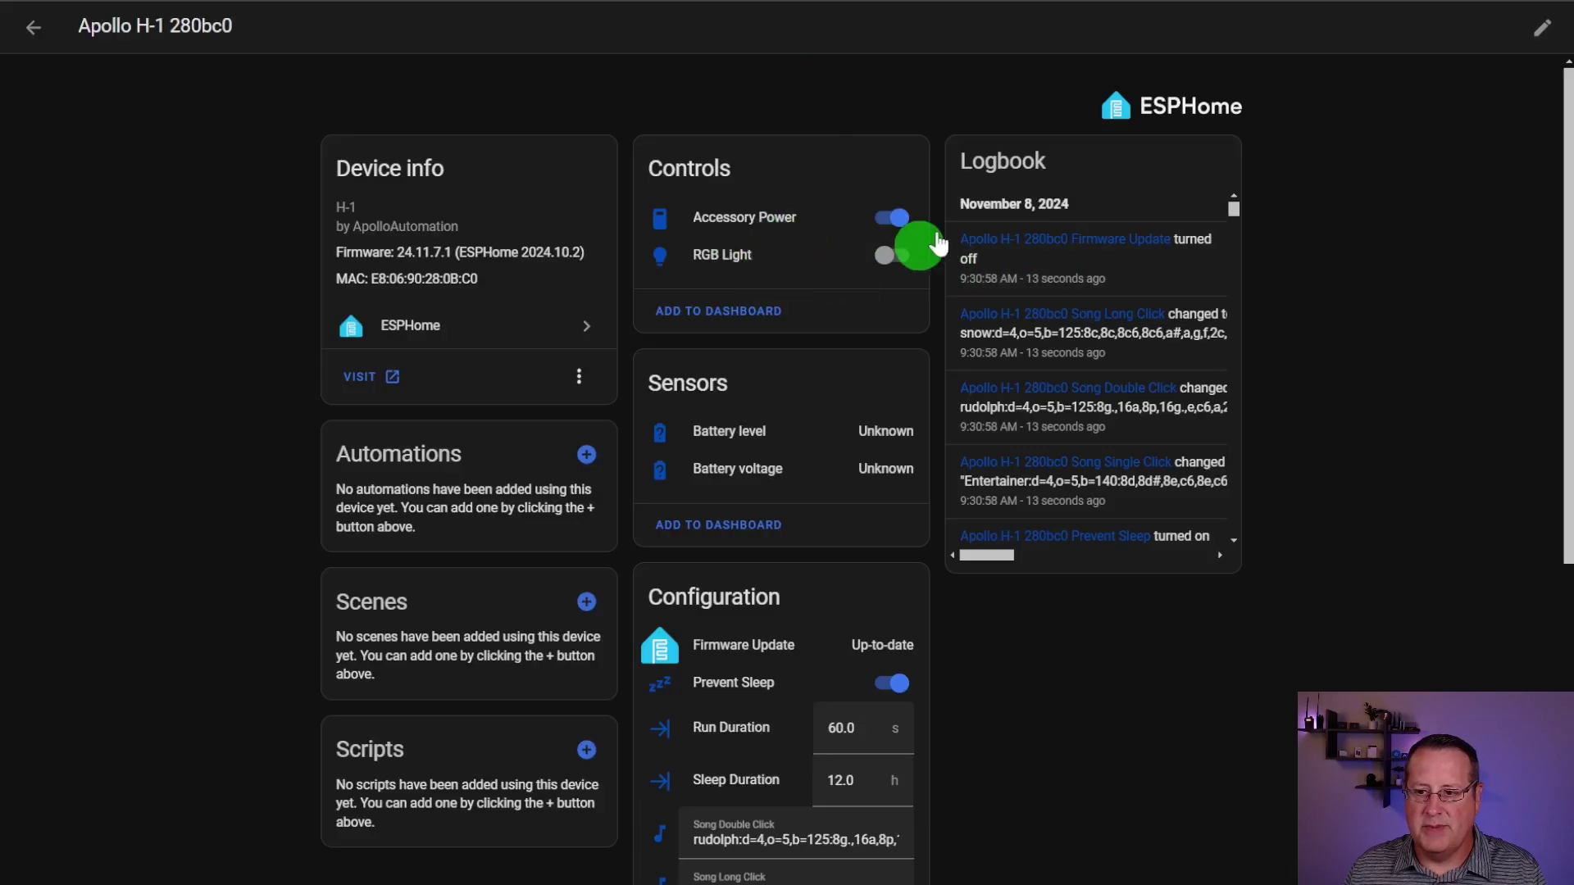
click(898, 257)
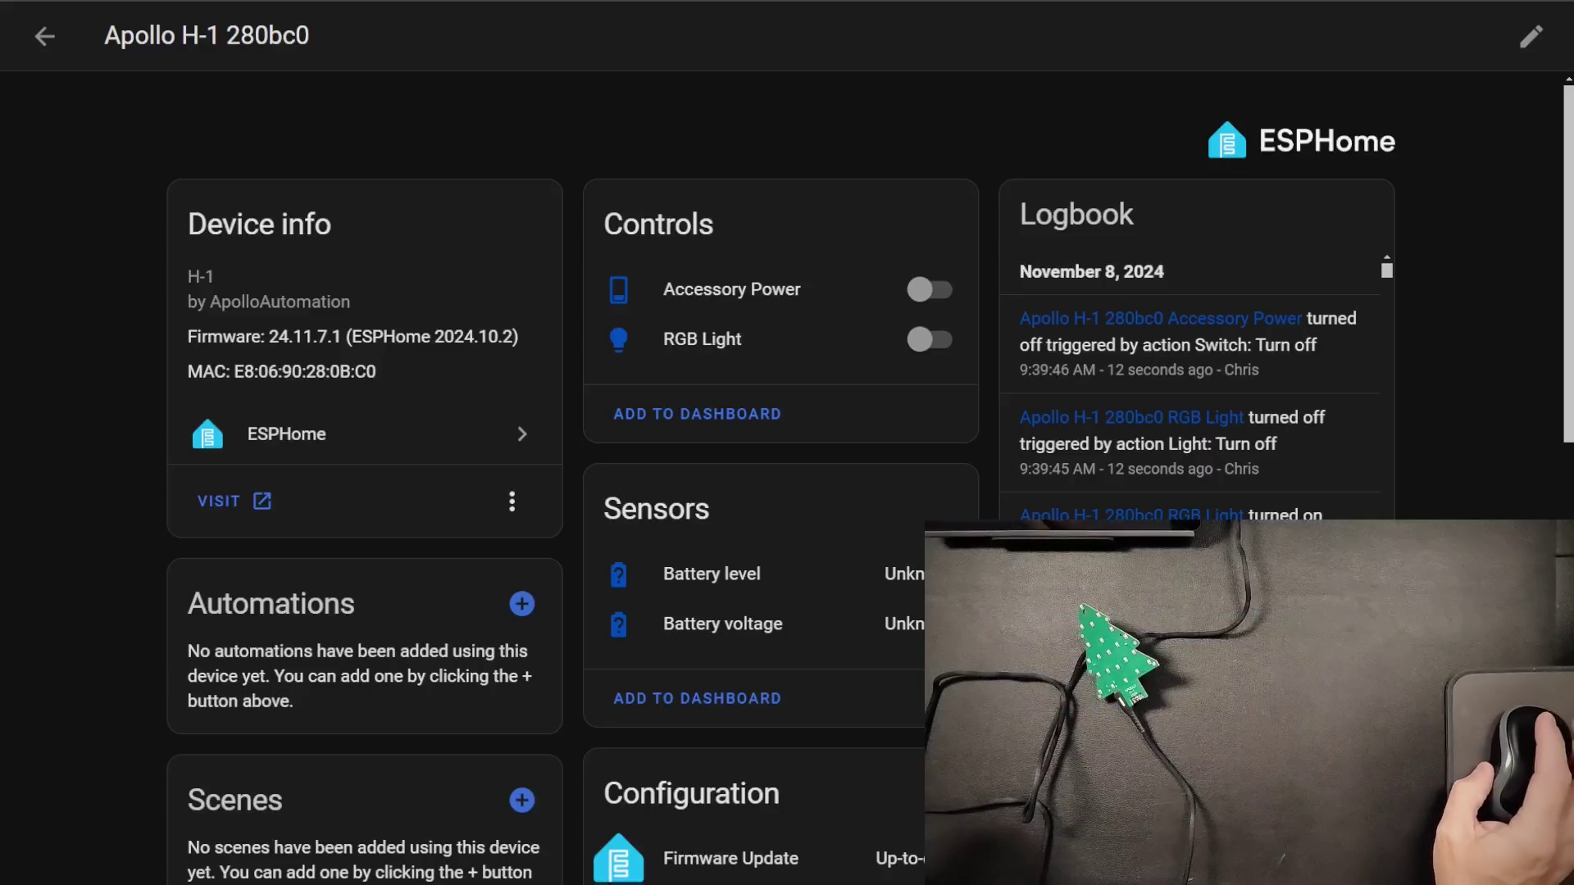
click(922, 296)
click(924, 340)
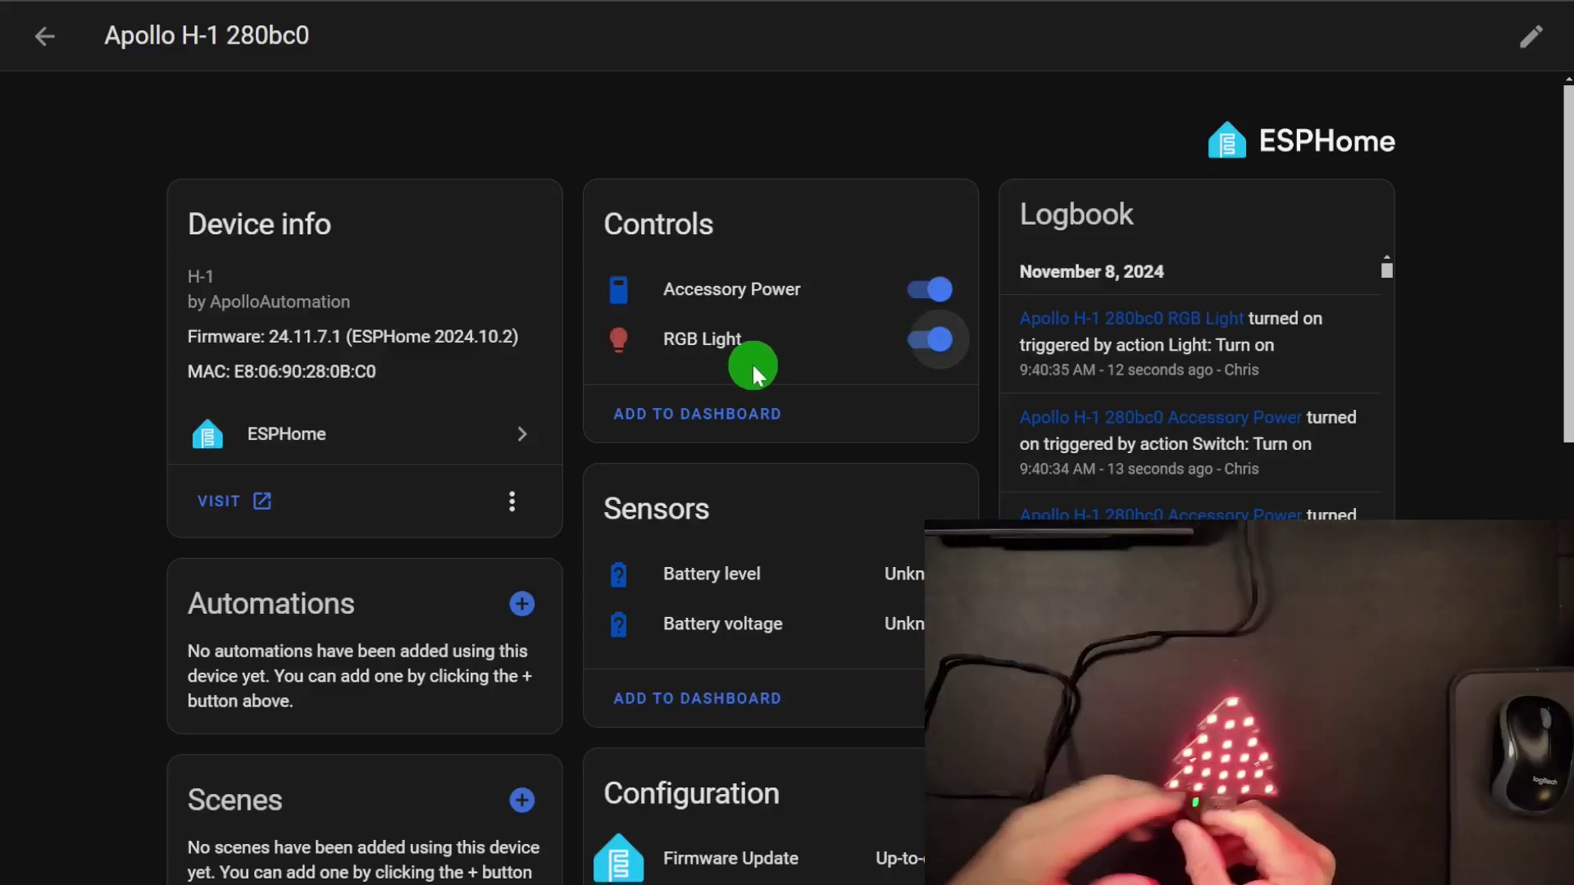
Apply the Slow Pulse, Fast Pulse and RainbowWave effects to the RGB Light.
click(720, 364)
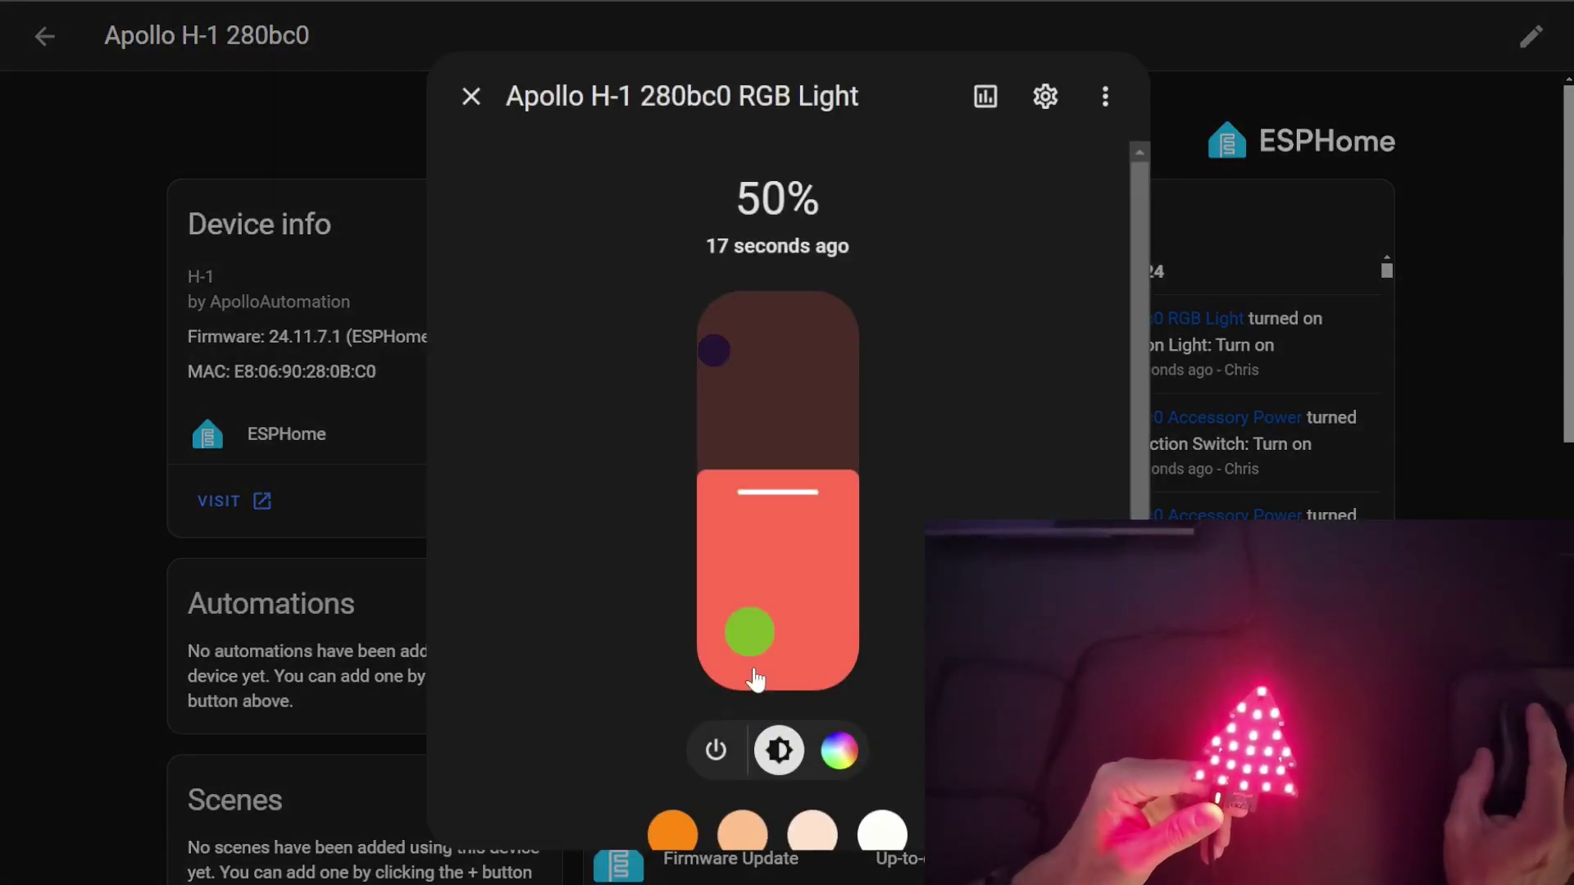
scroll(600, 542, down, 3)
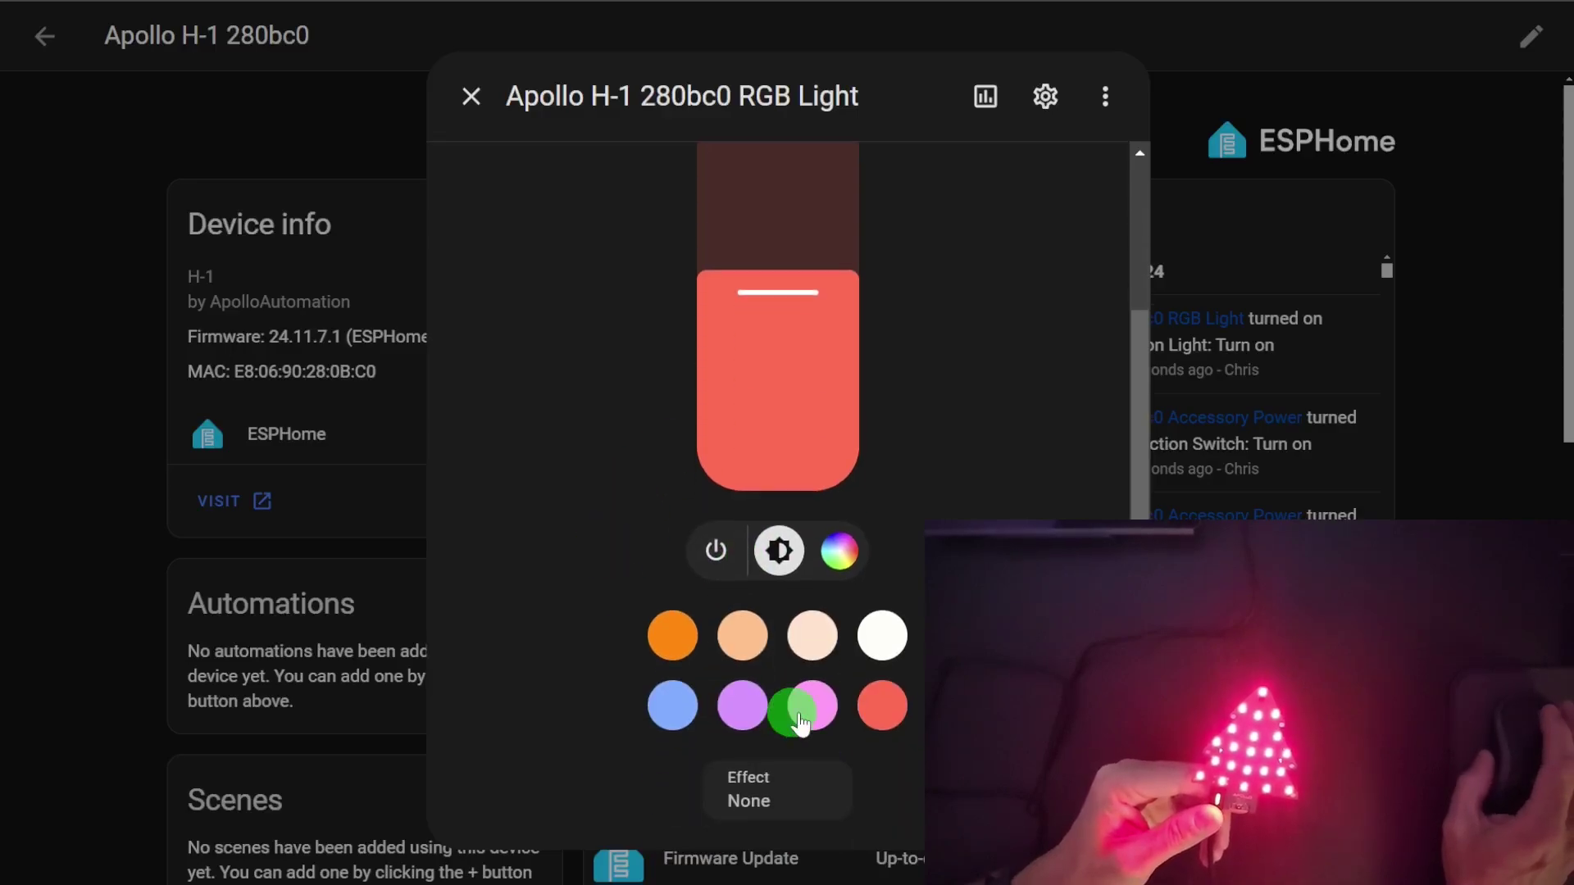
click(787, 807)
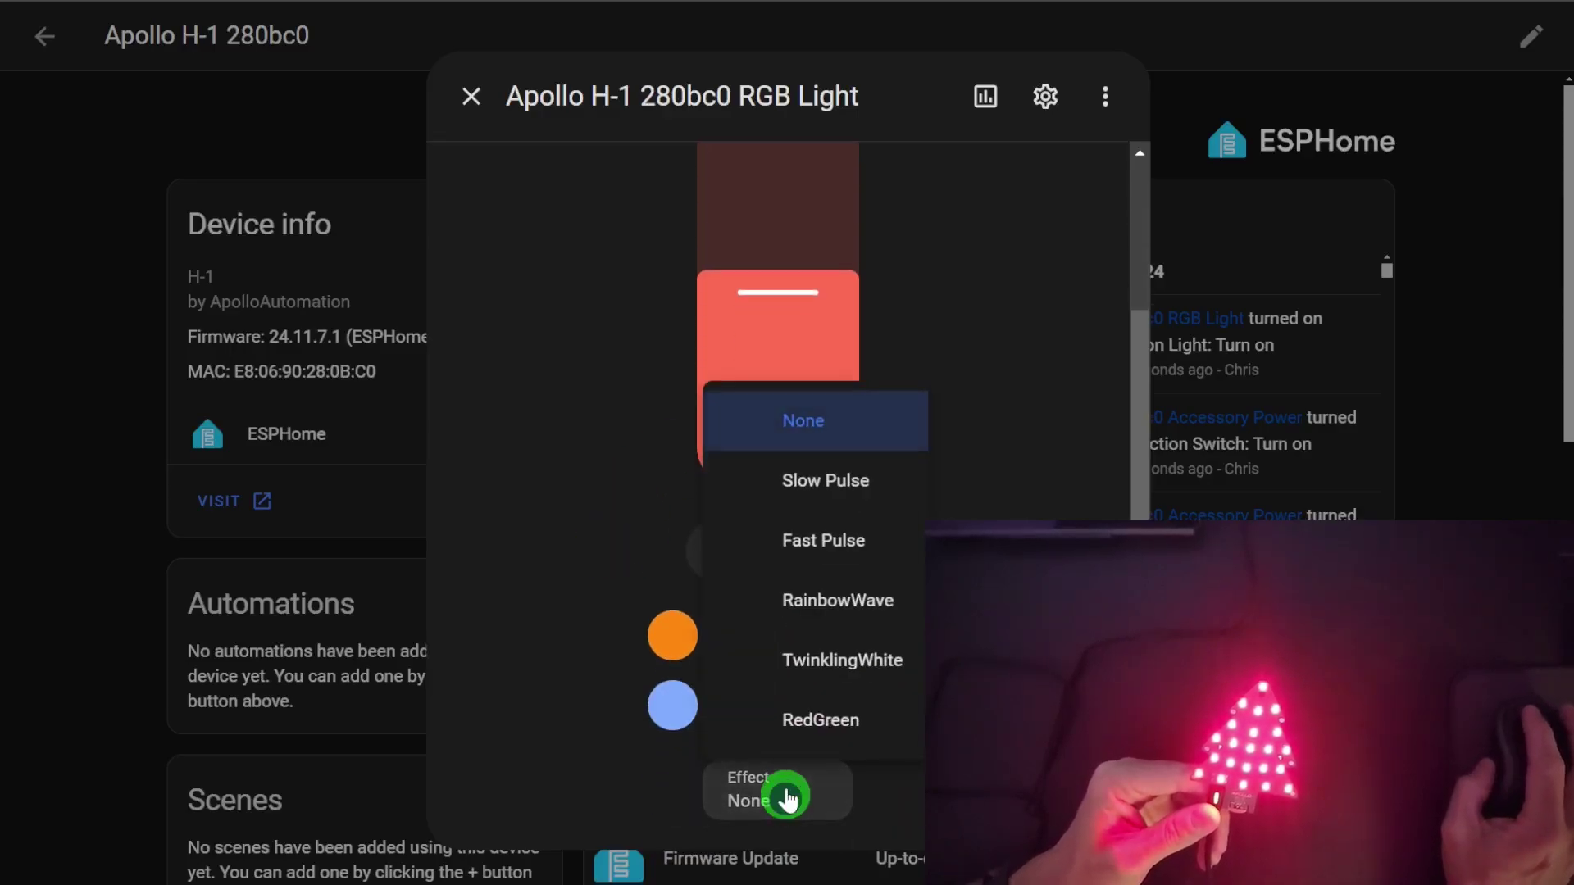
click(845, 482)
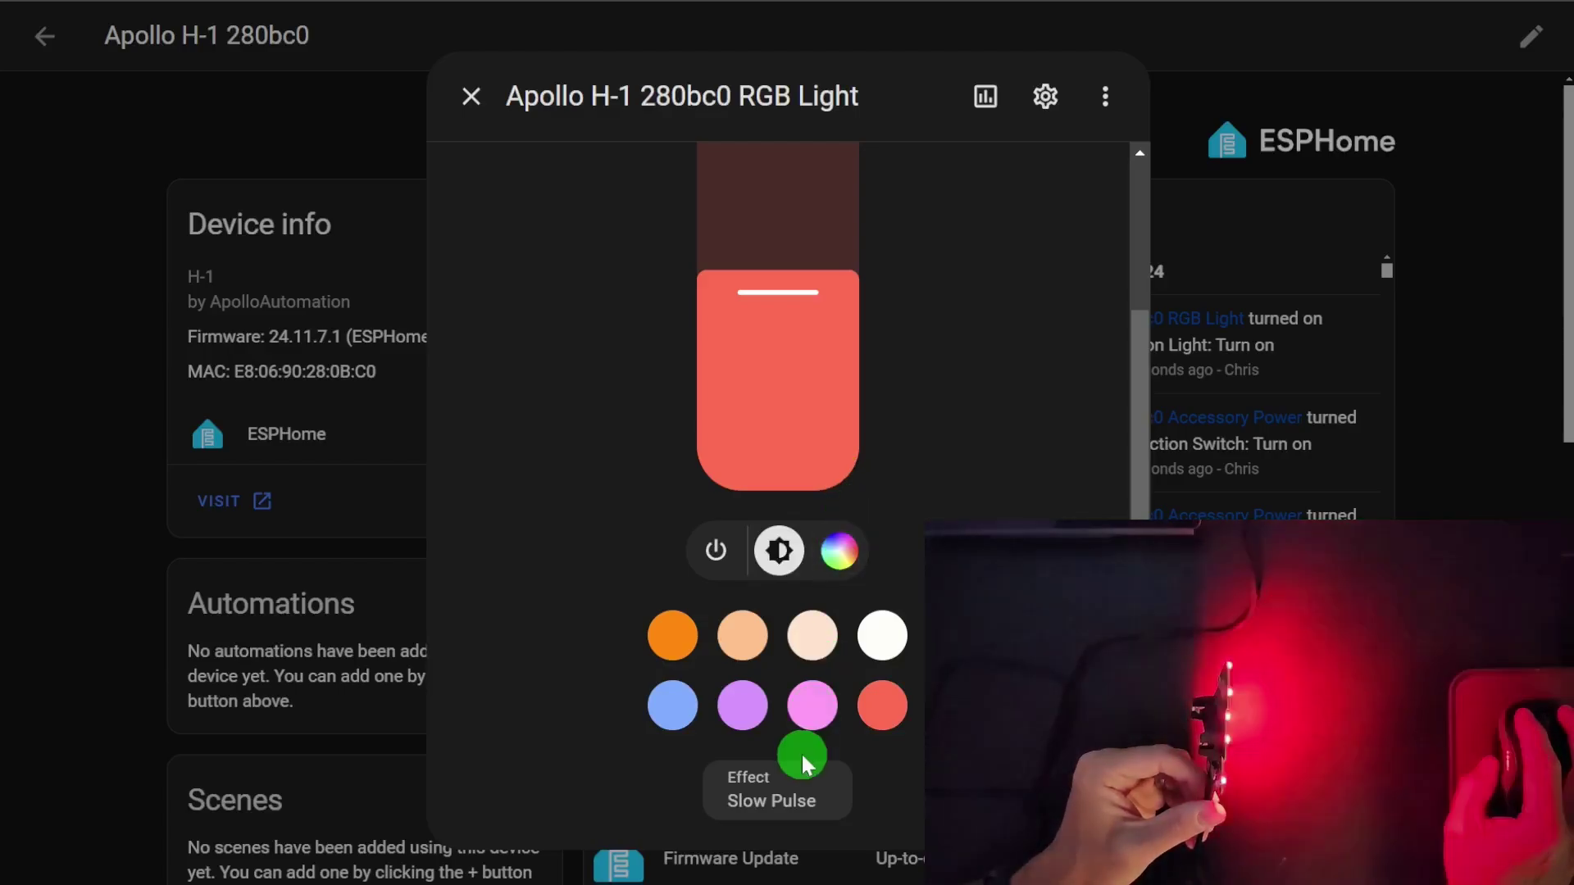
click(787, 803)
click(852, 559)
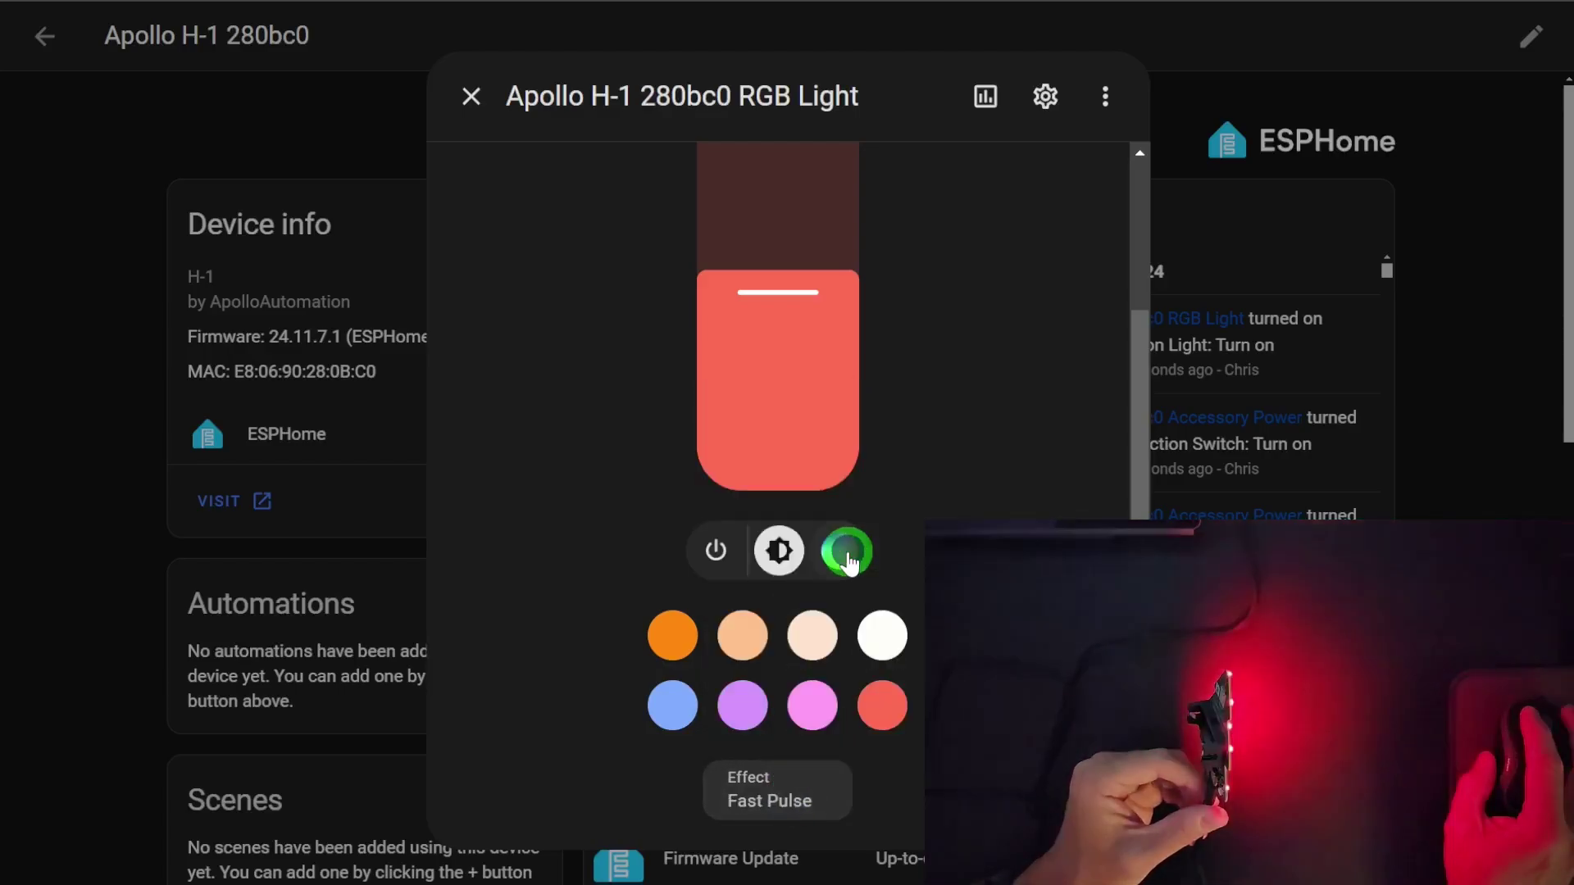
click(771, 828)
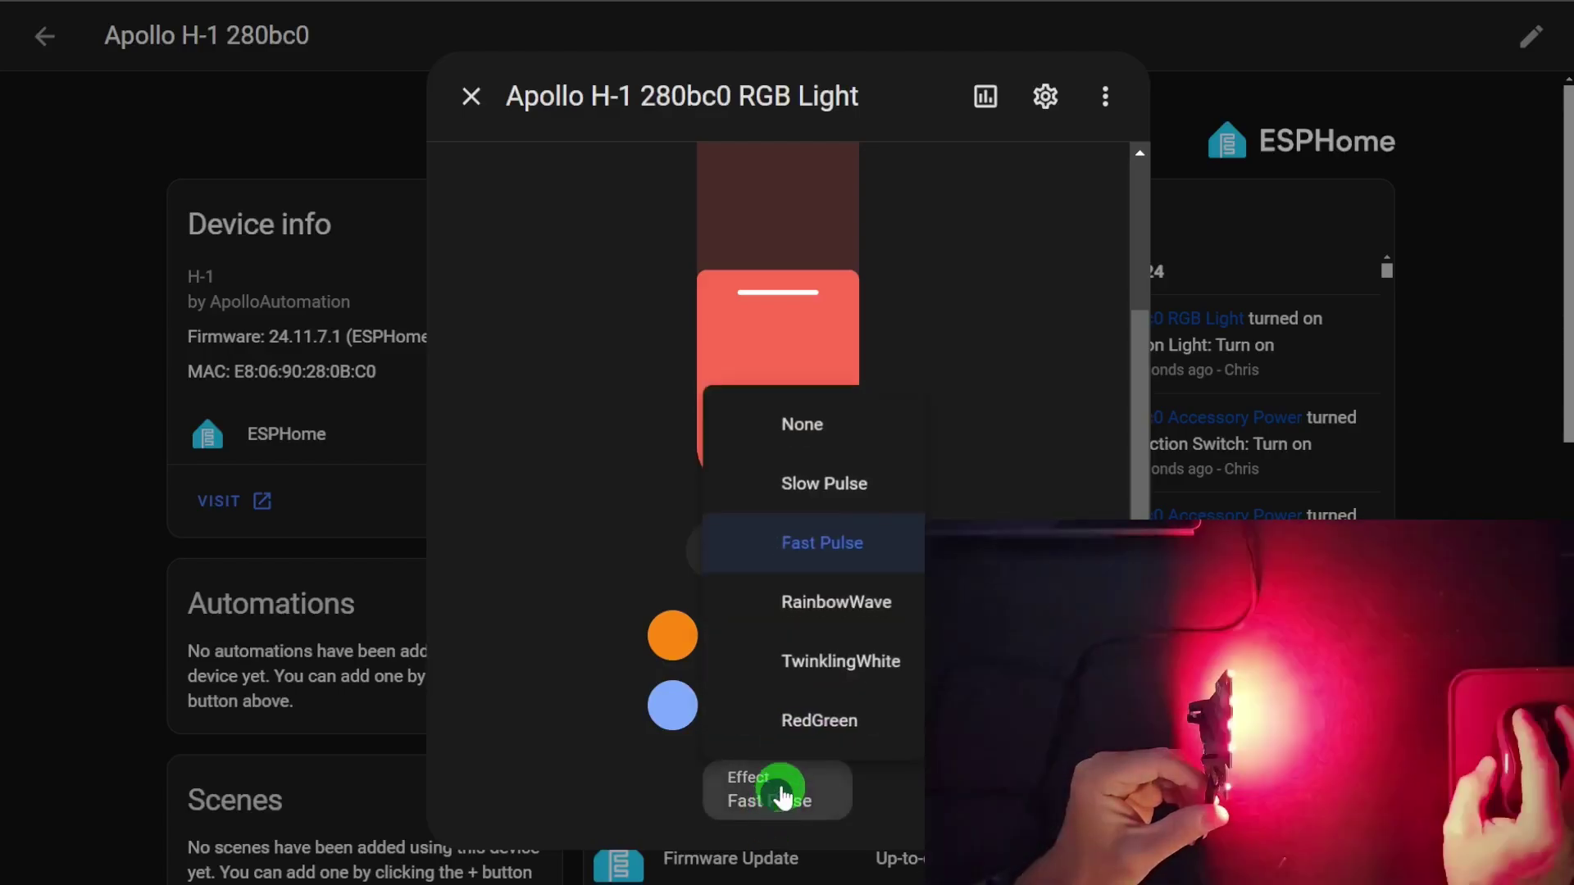
click(742, 609)
click(836, 621)
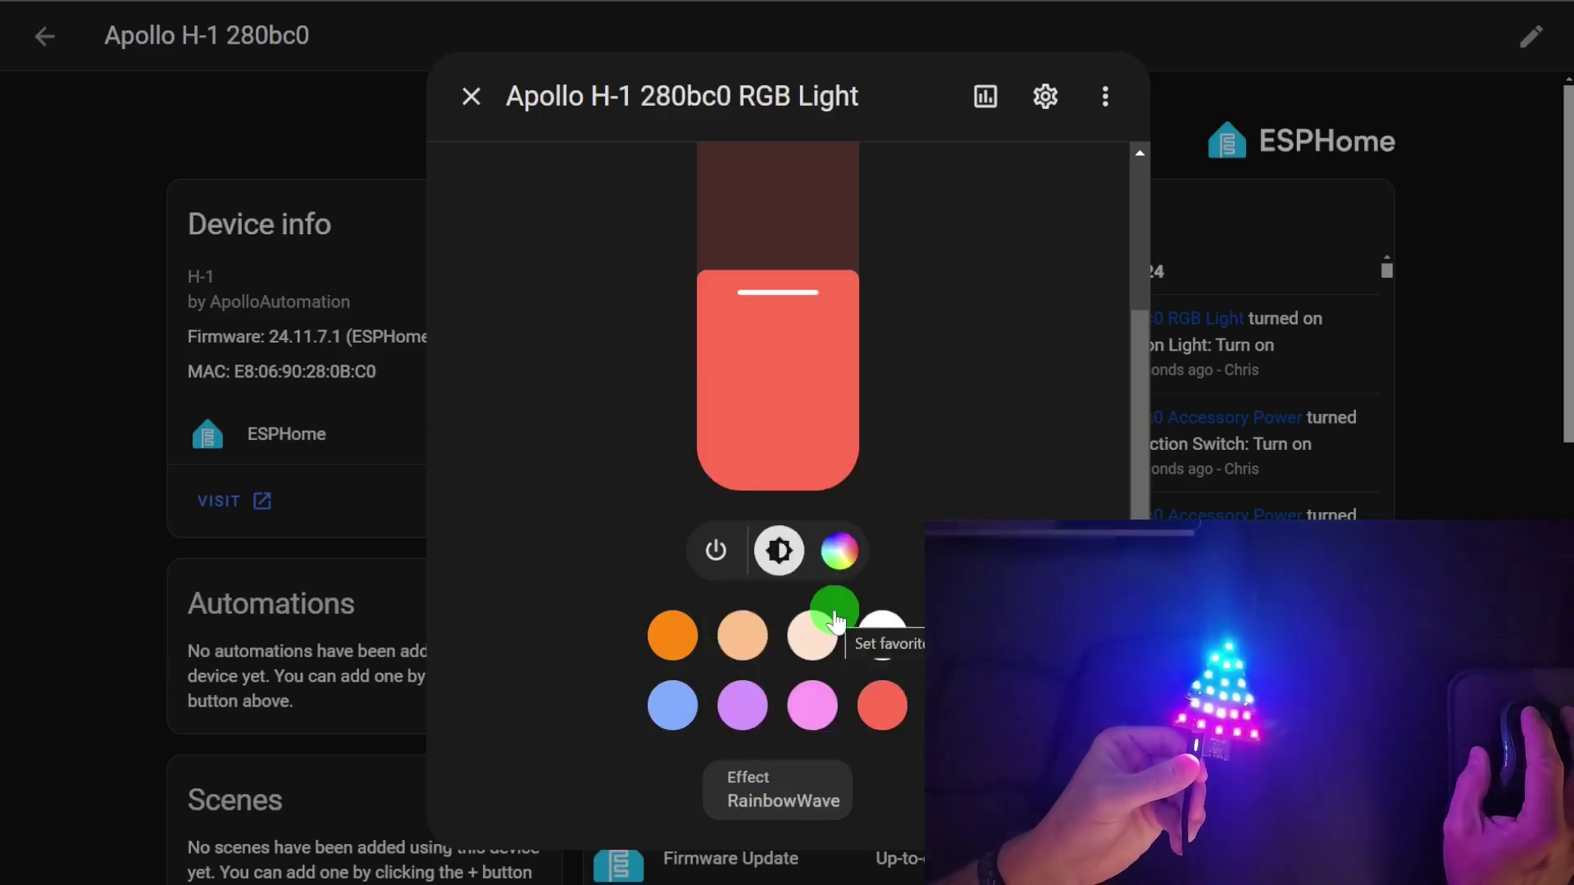
Apply TwinklingWhite and RedGreen, then set the RGB Light effect back to None.
click(797, 801)
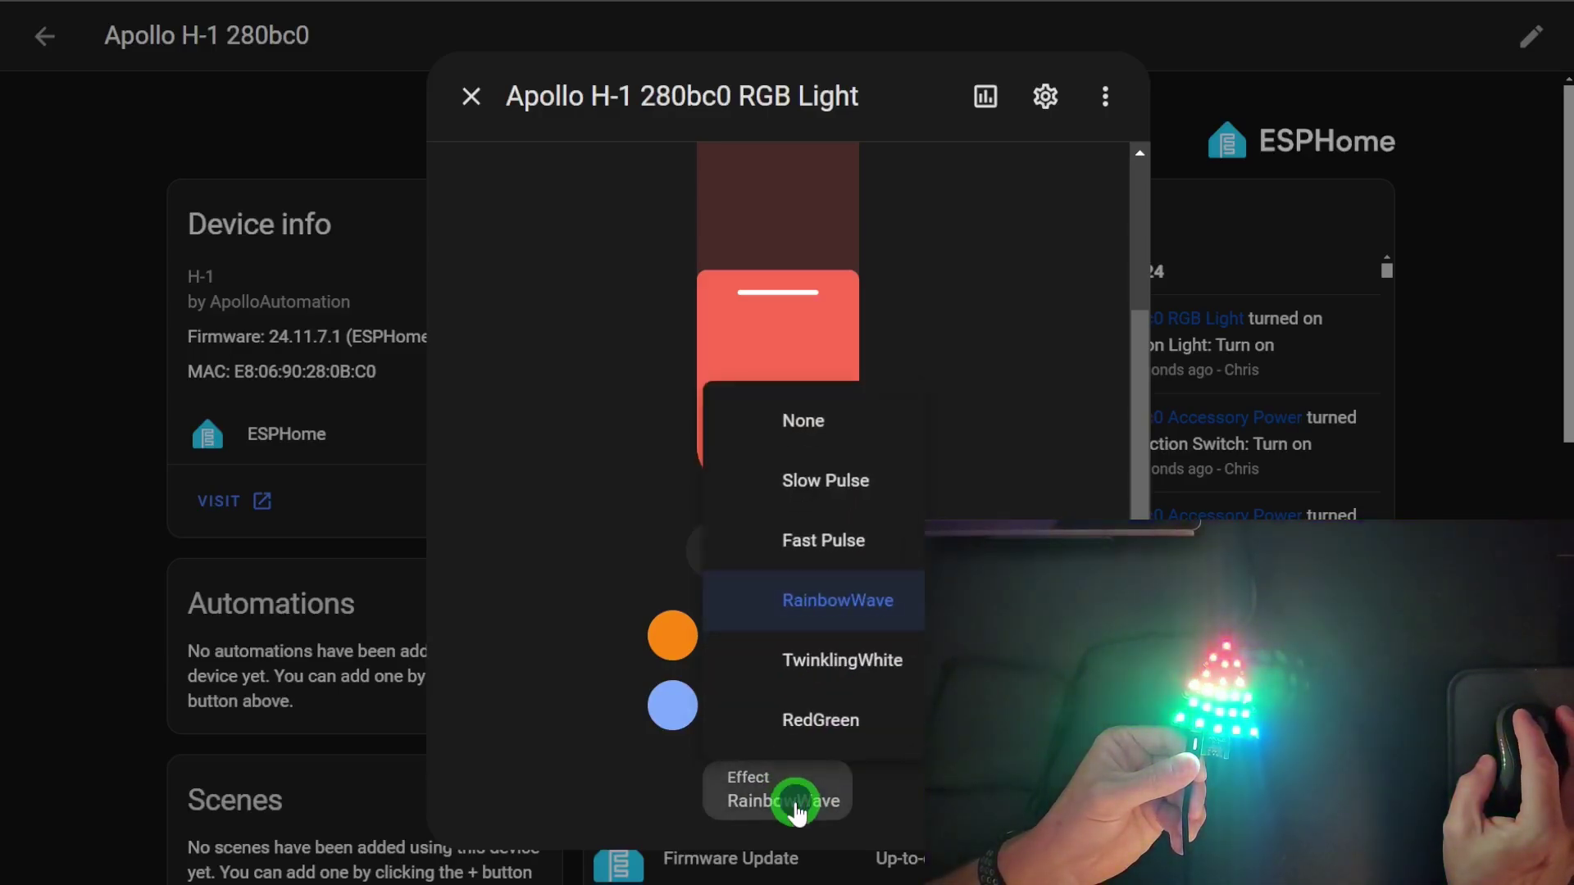
click(853, 663)
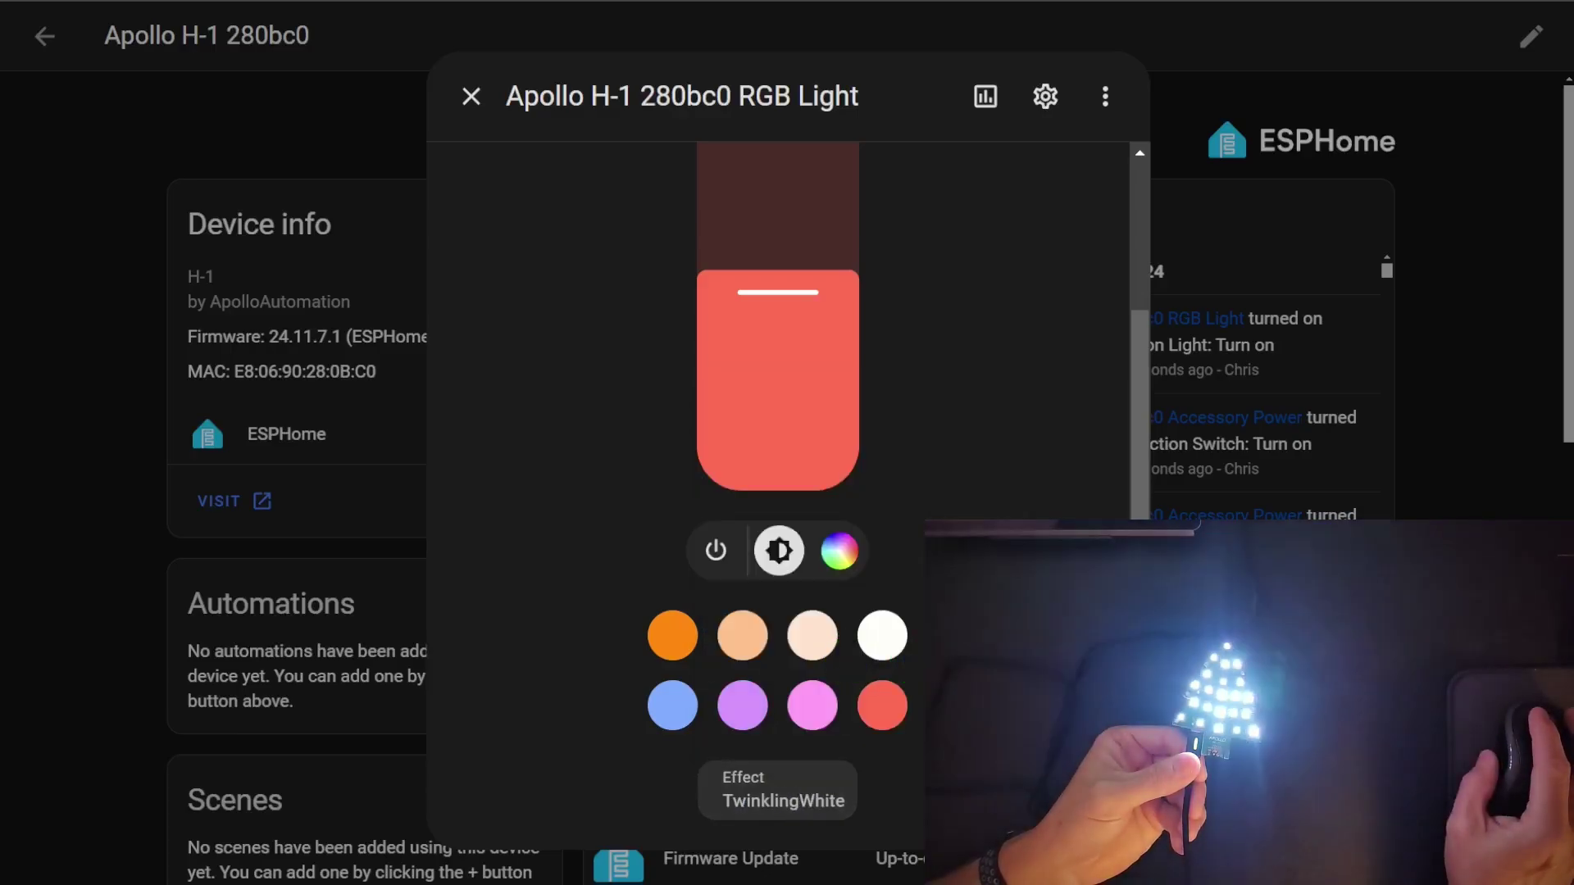
click(807, 788)
click(819, 716)
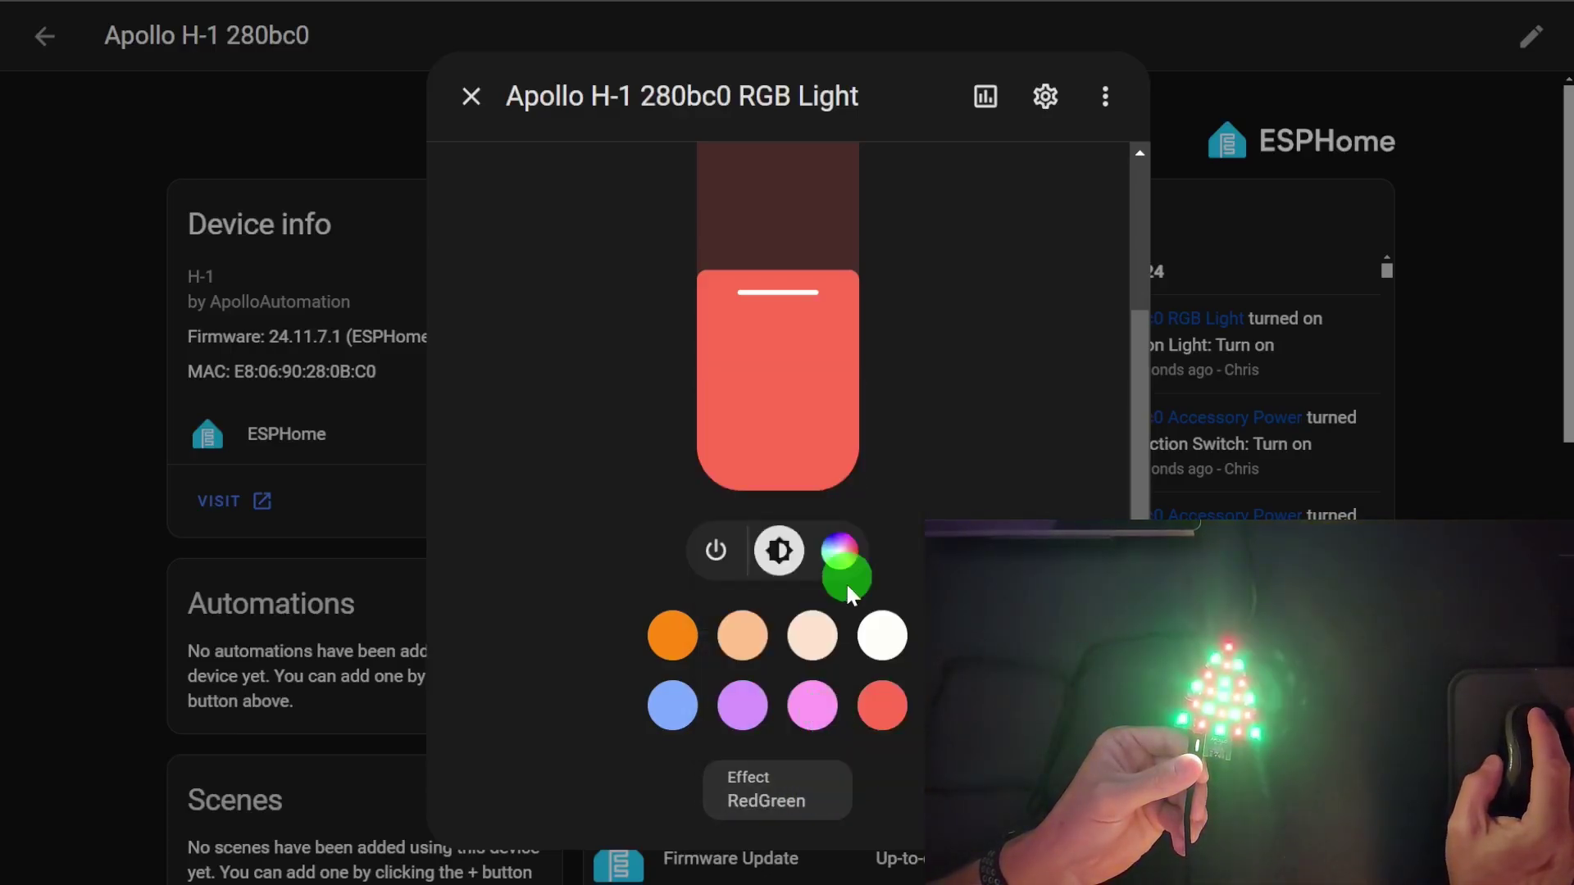
click(802, 793)
click(833, 438)
Try the peach and pink presets, then green, red-magenta and red on the colour wheel.
click(812, 635)
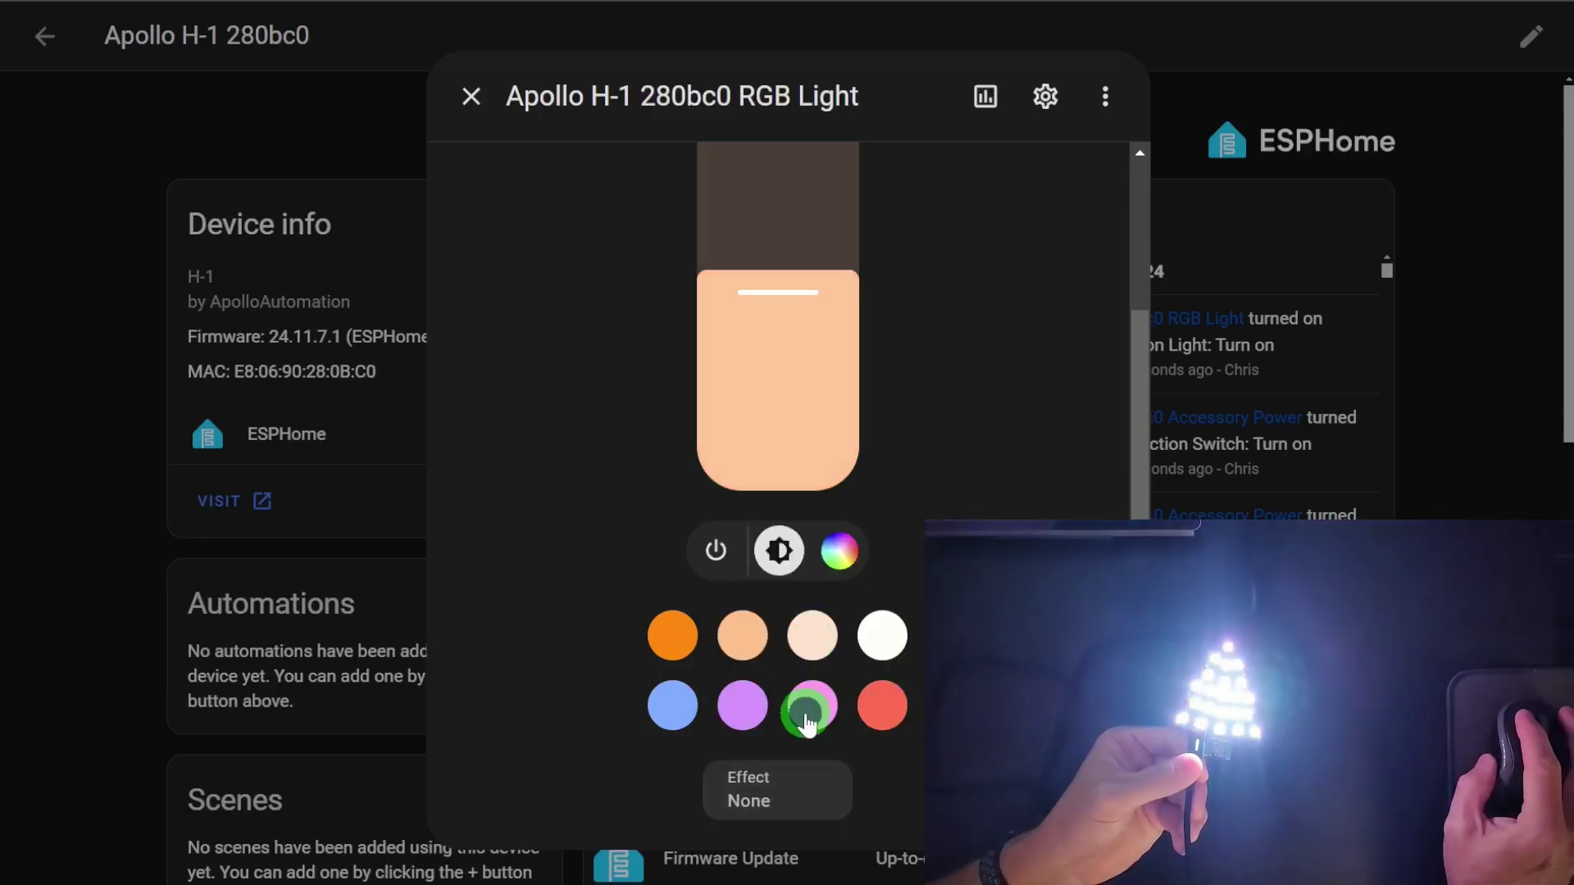
click(812, 705)
click(838, 551)
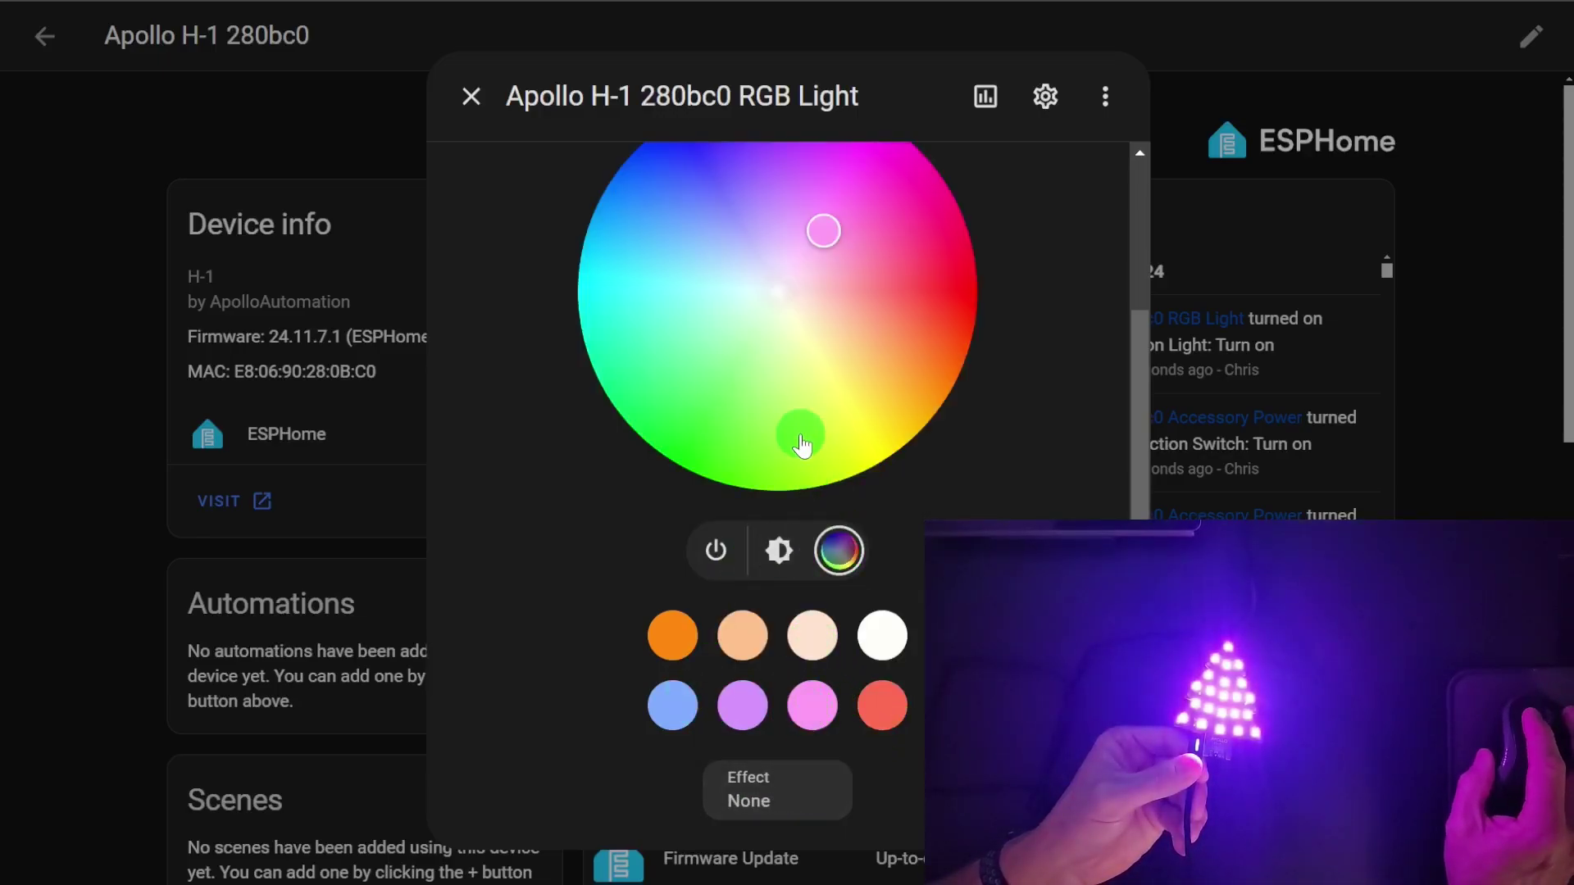
click(755, 450)
click(937, 240)
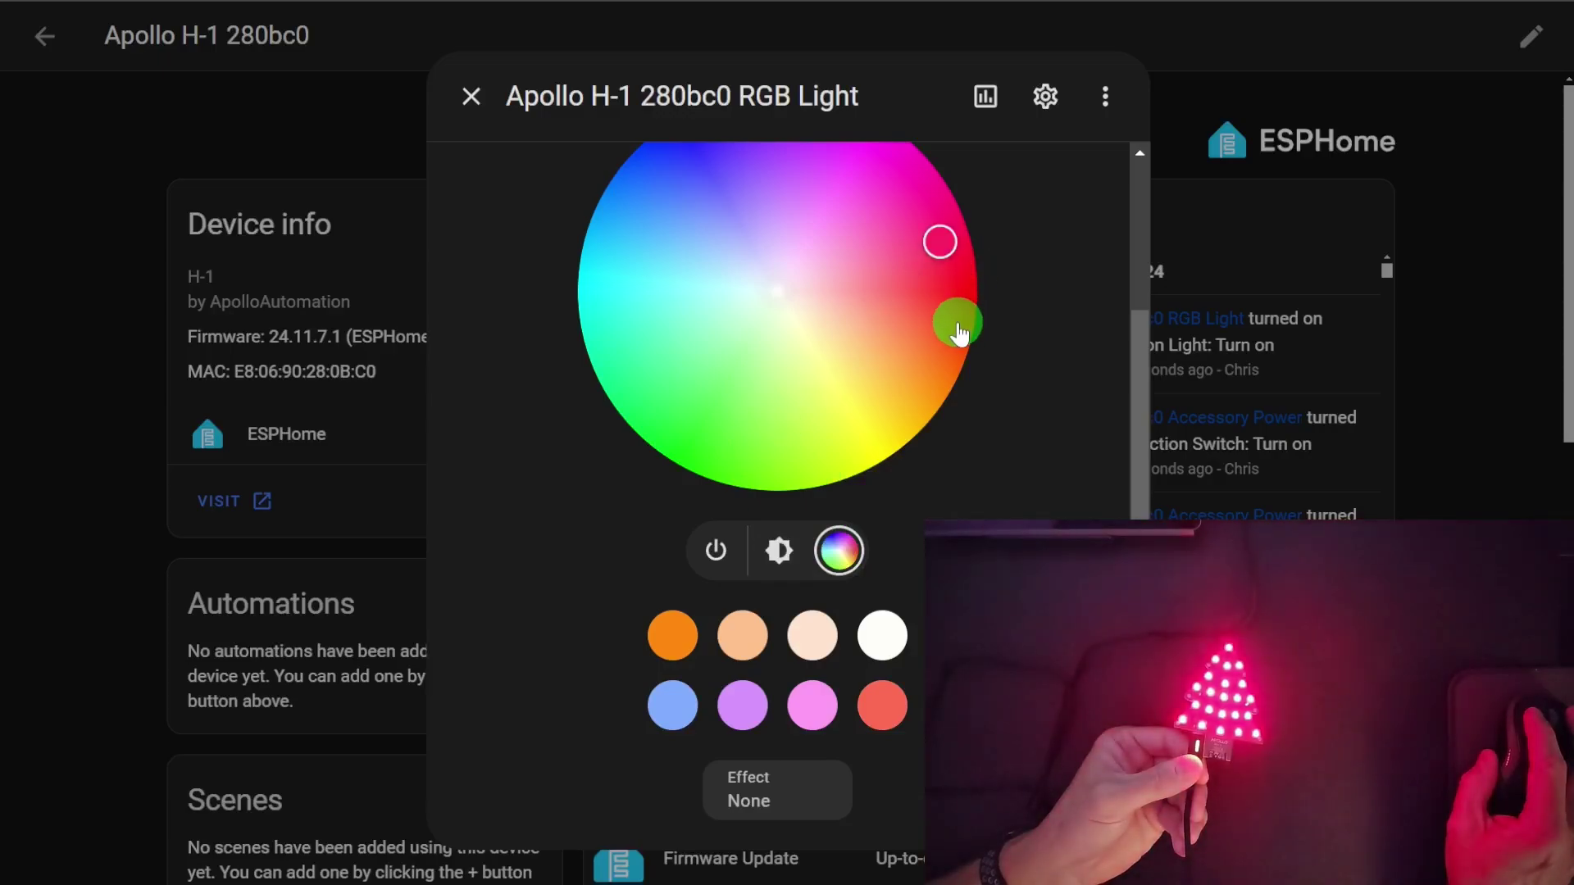
click(955, 325)
Try cyan and green, settle on blue, and close the RGB Light controls.
click(596, 279)
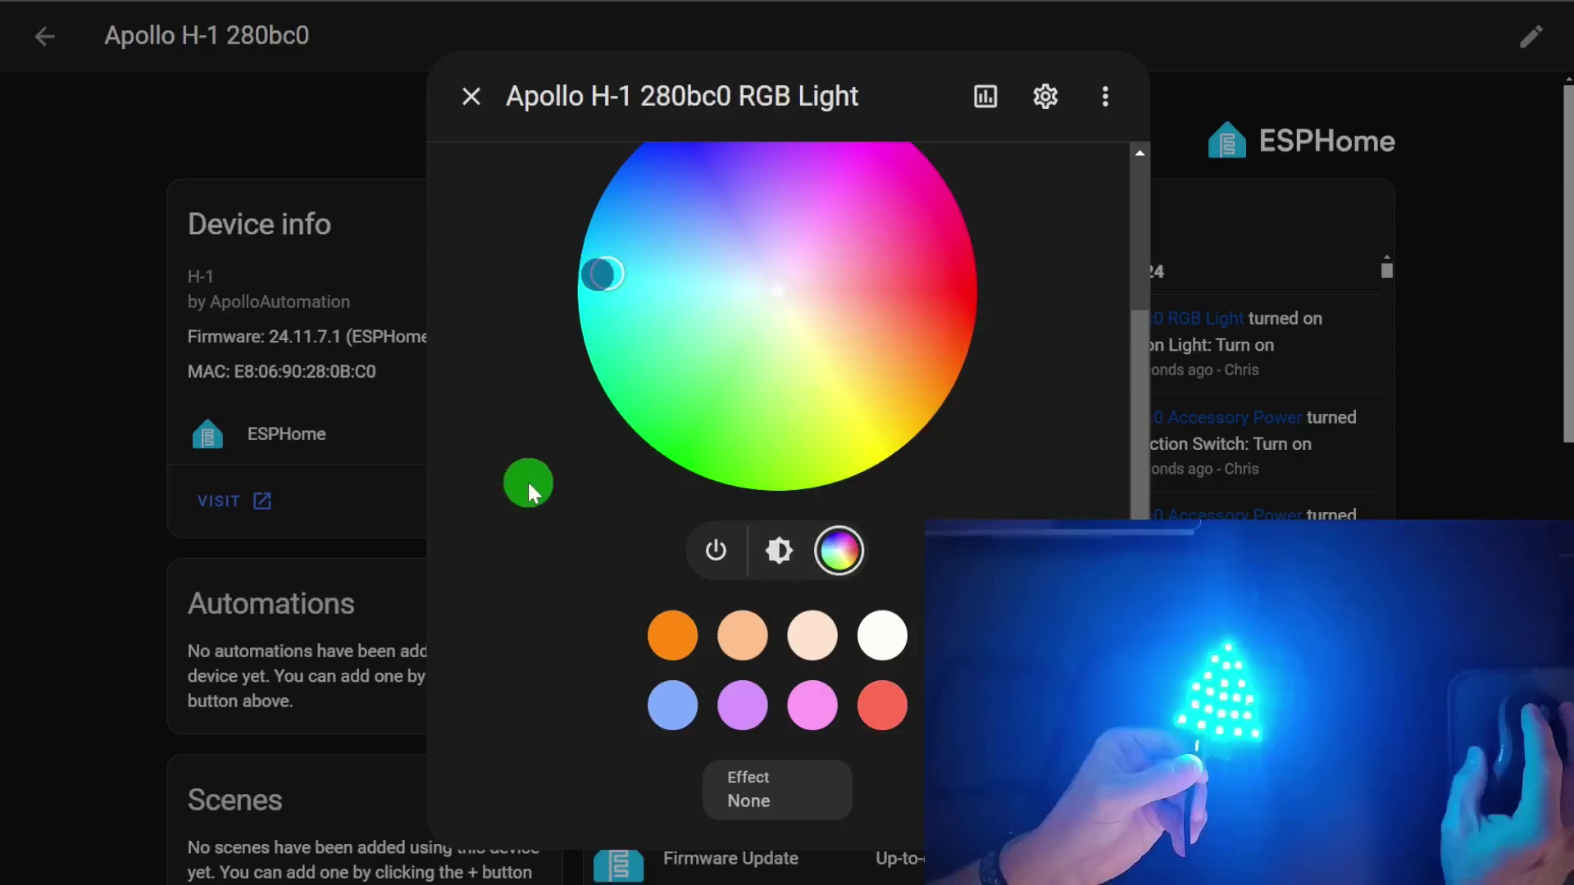
click(650, 417)
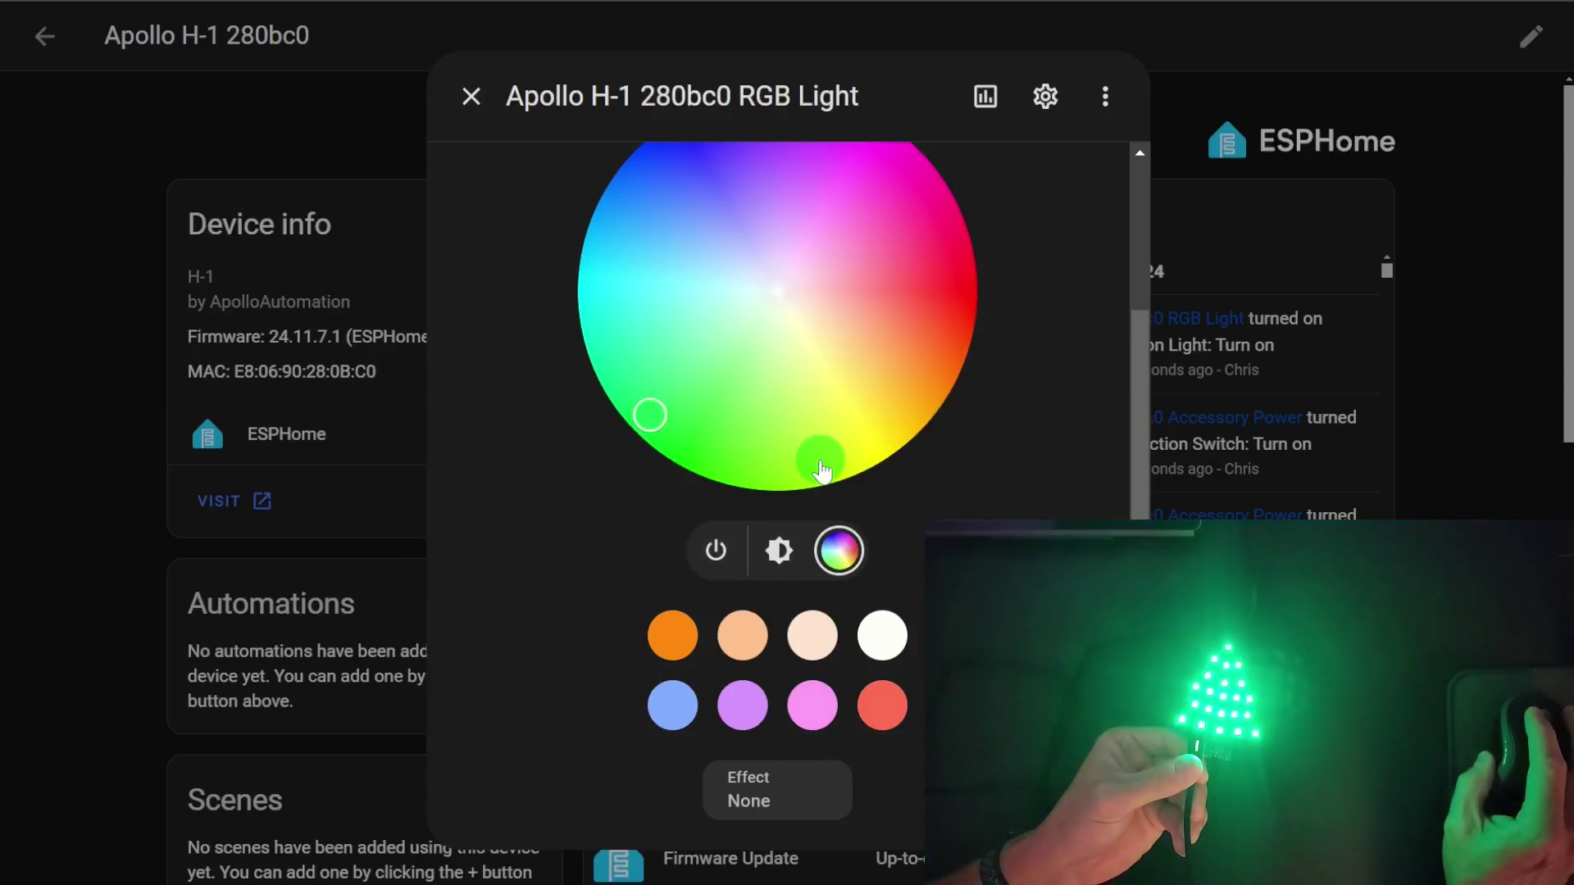
scroll(886, 377, up, 3)
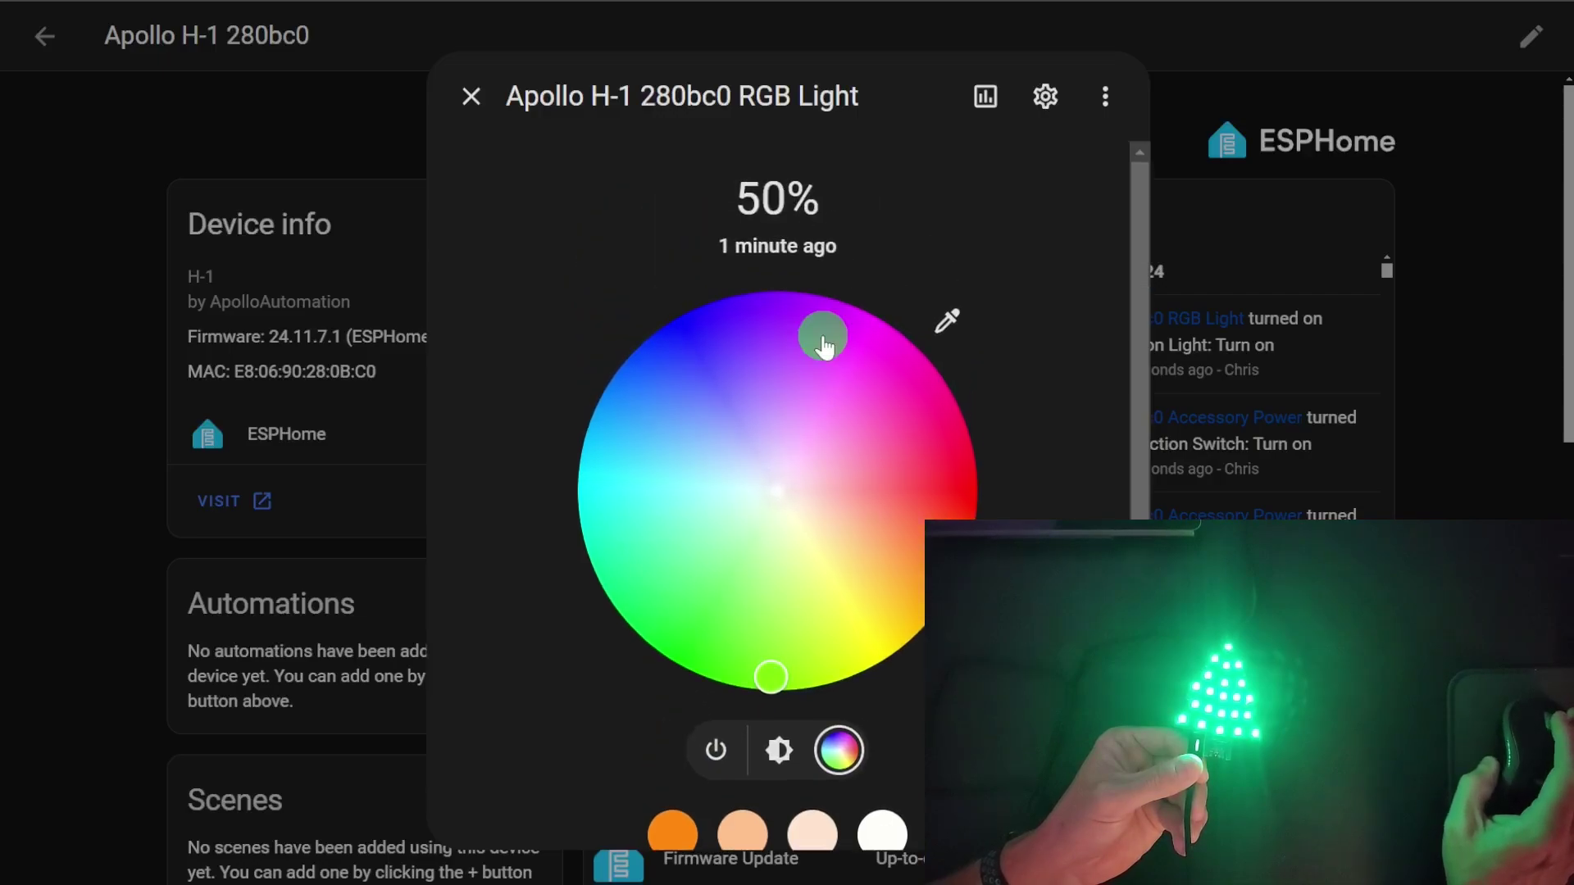
click(692, 326)
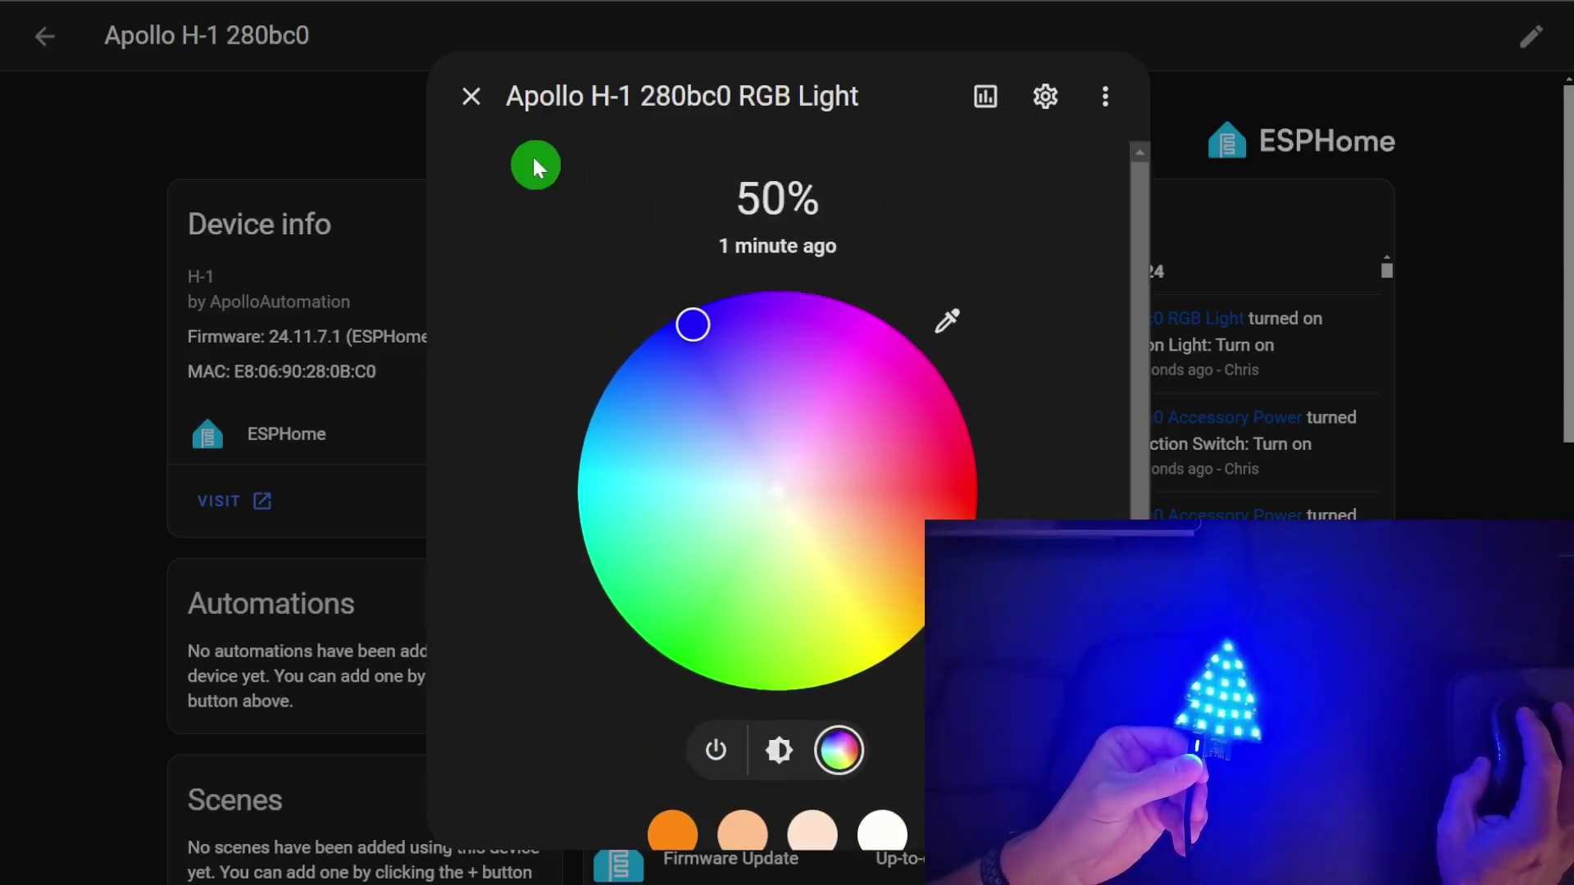
click(470, 99)
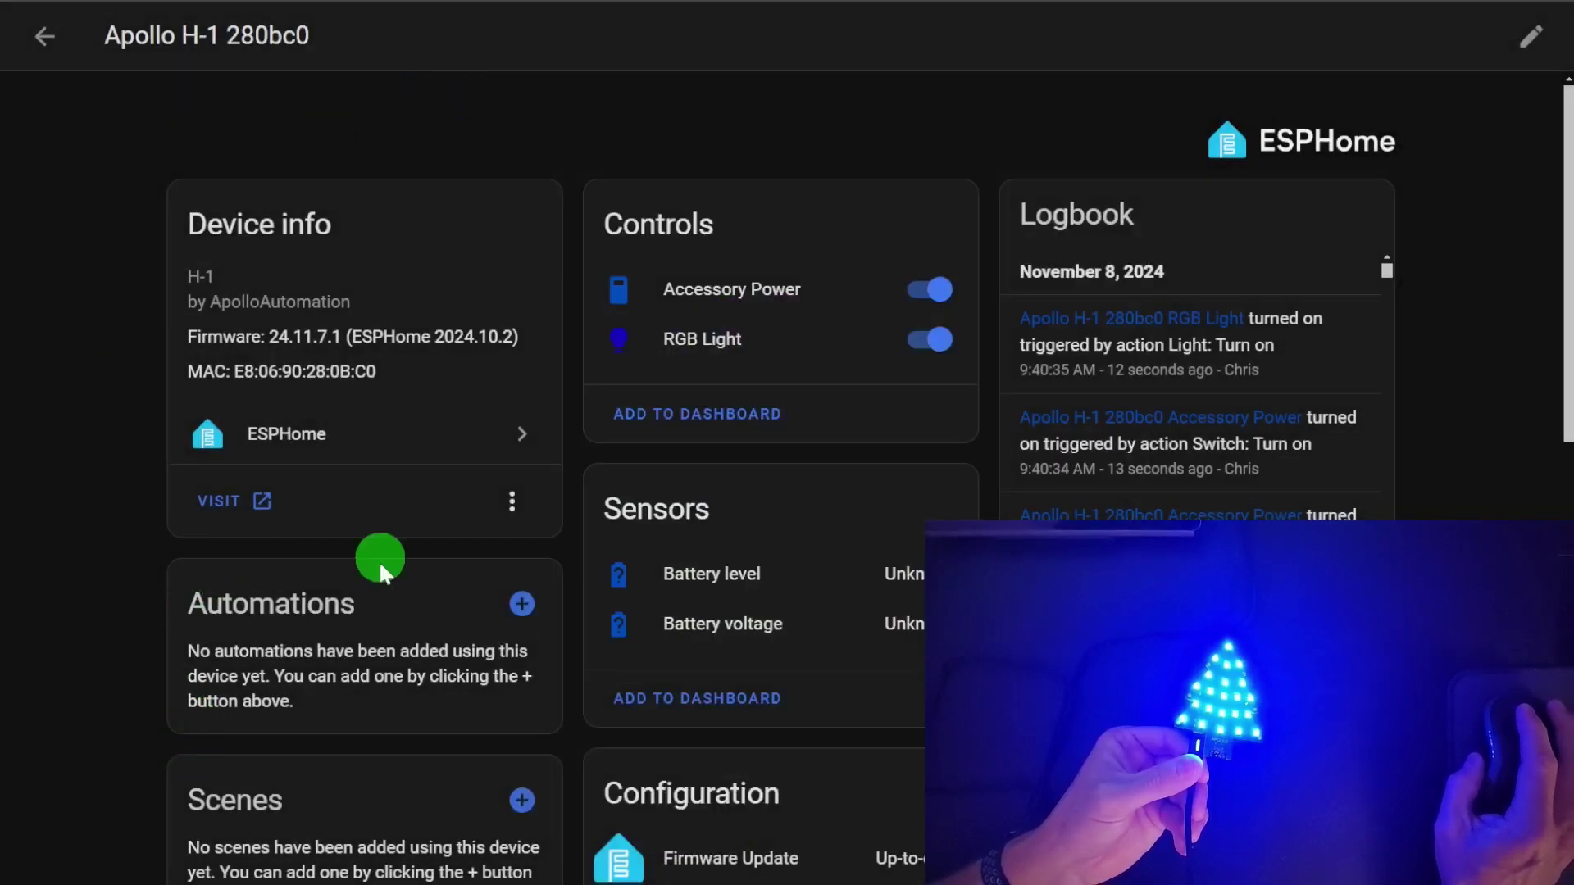
Switch the RGB Light off, keeping Accessory Power on, and scroll to the Configuration card.
click(933, 338)
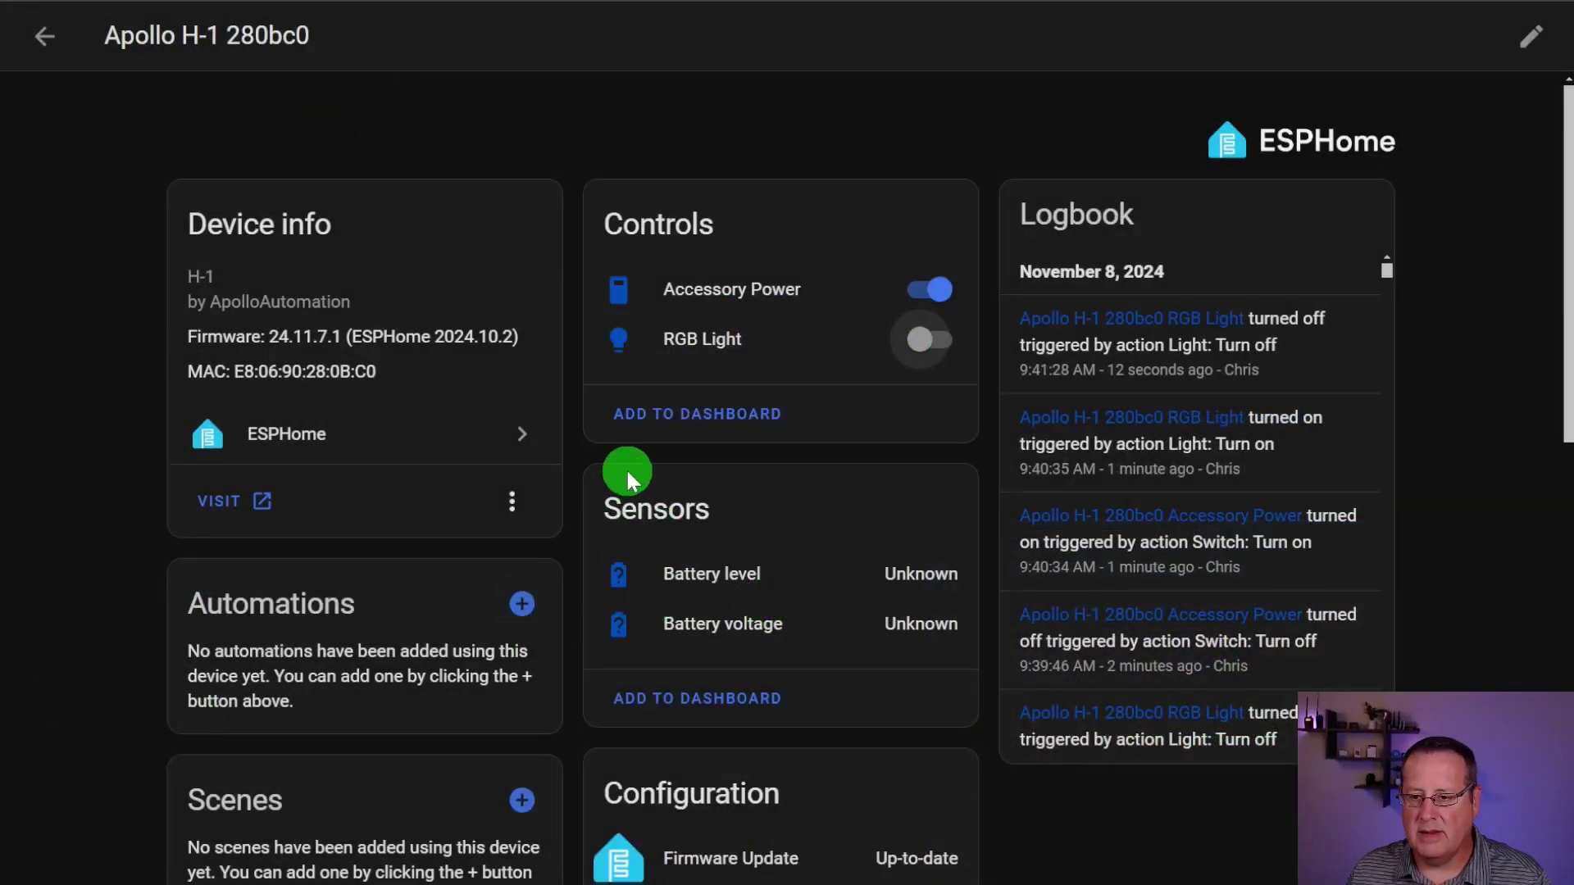
scroll(626, 467, down, 3)
scroll(778, 385, down, 2)
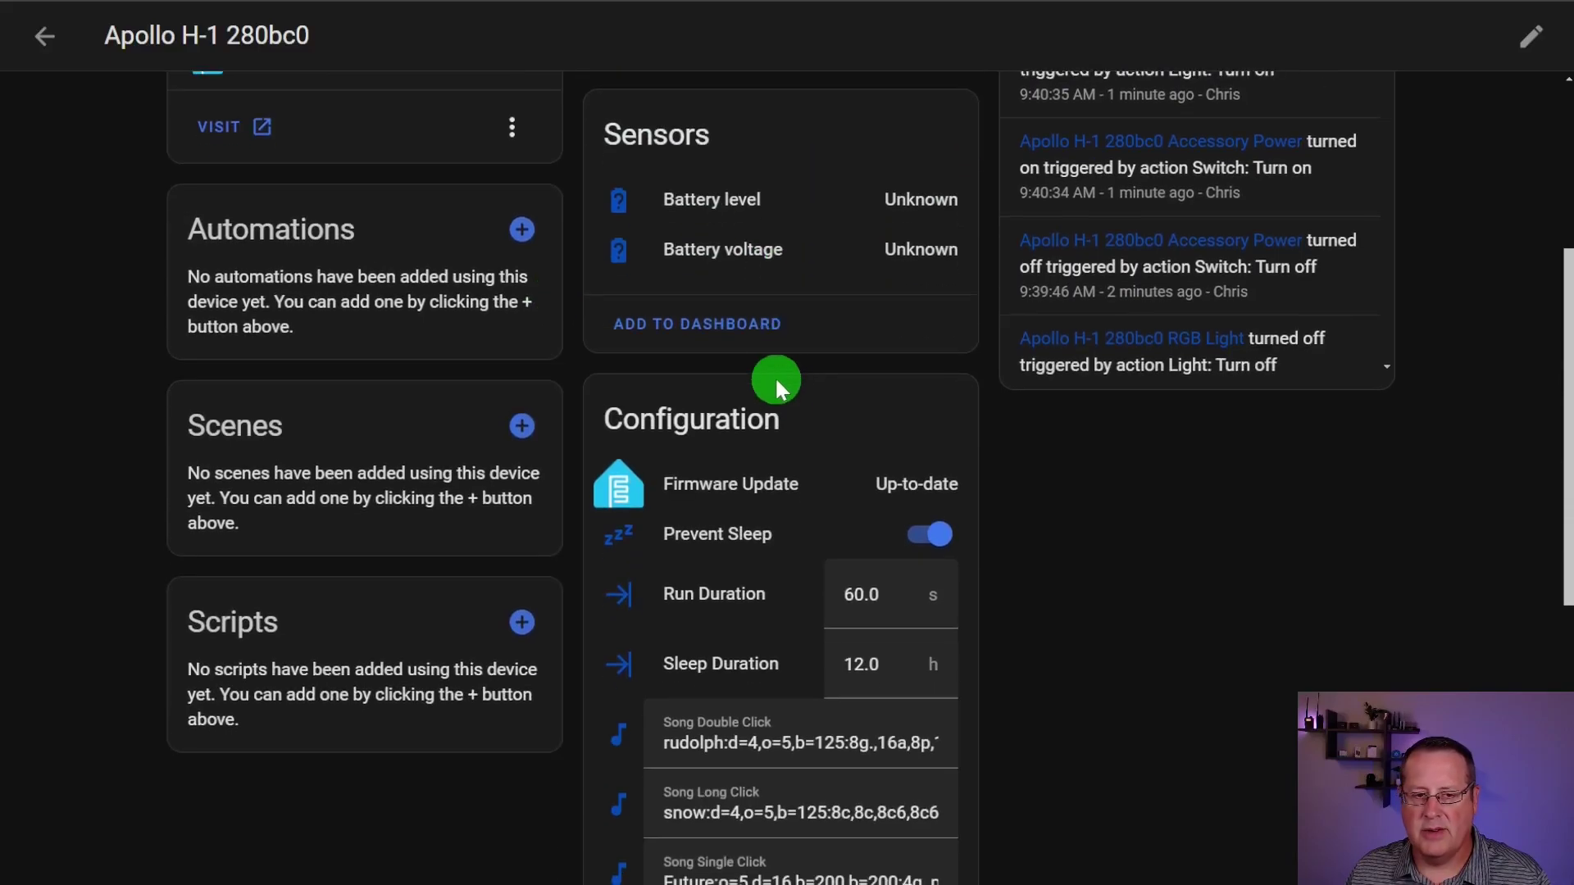
scroll(727, 402, down, 3)
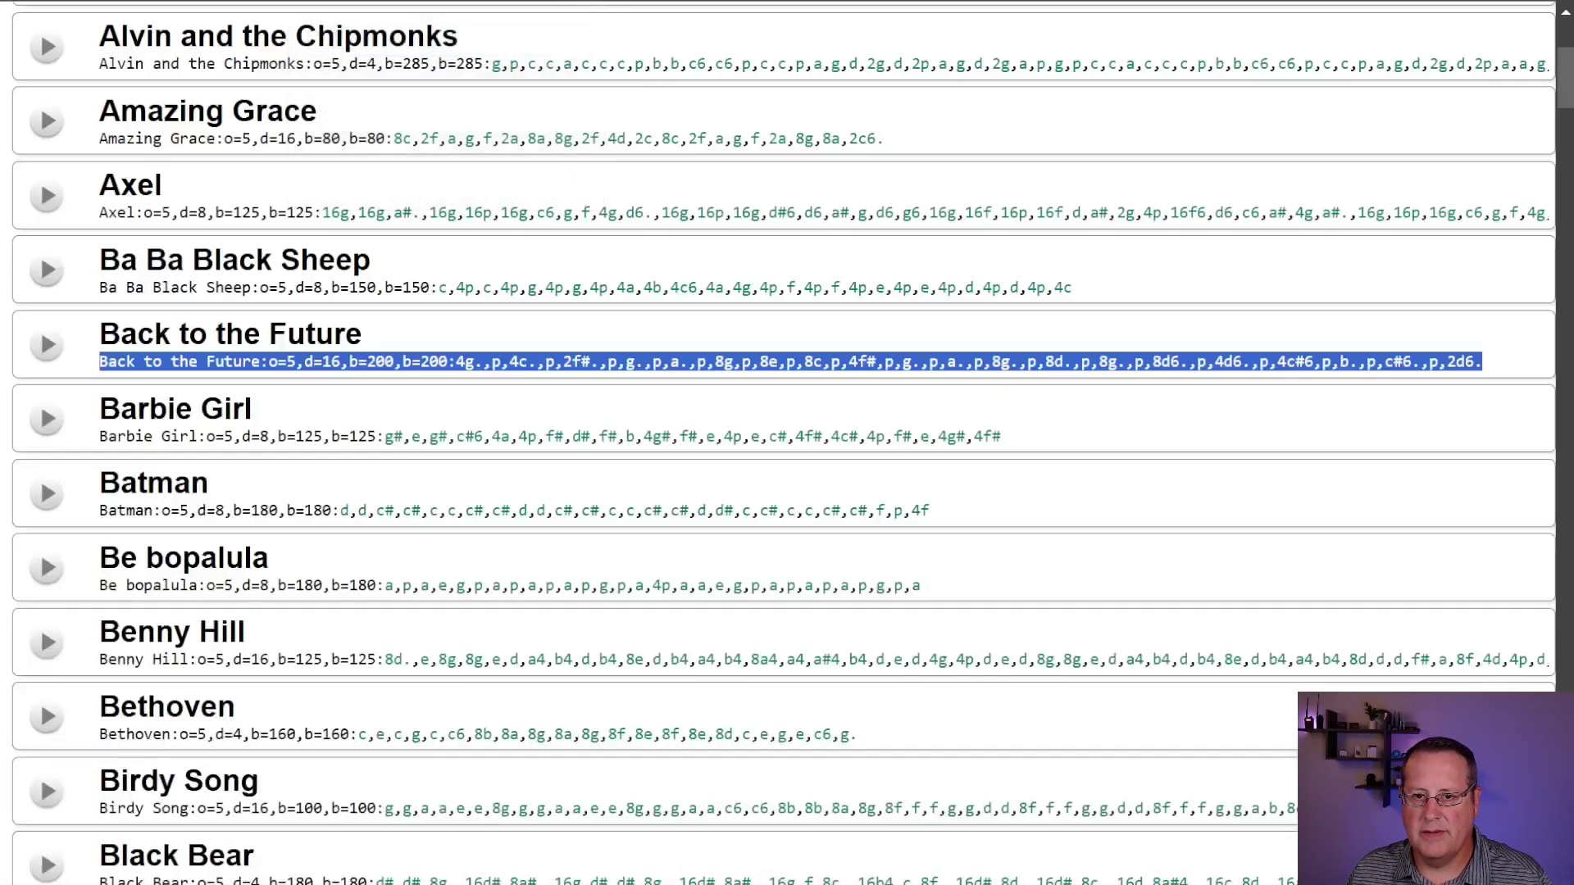
Open the GitHub songs.py RTTTL list and select the 'Super Mario - Main Theme' line.
scroll(279, 143, up, 4)
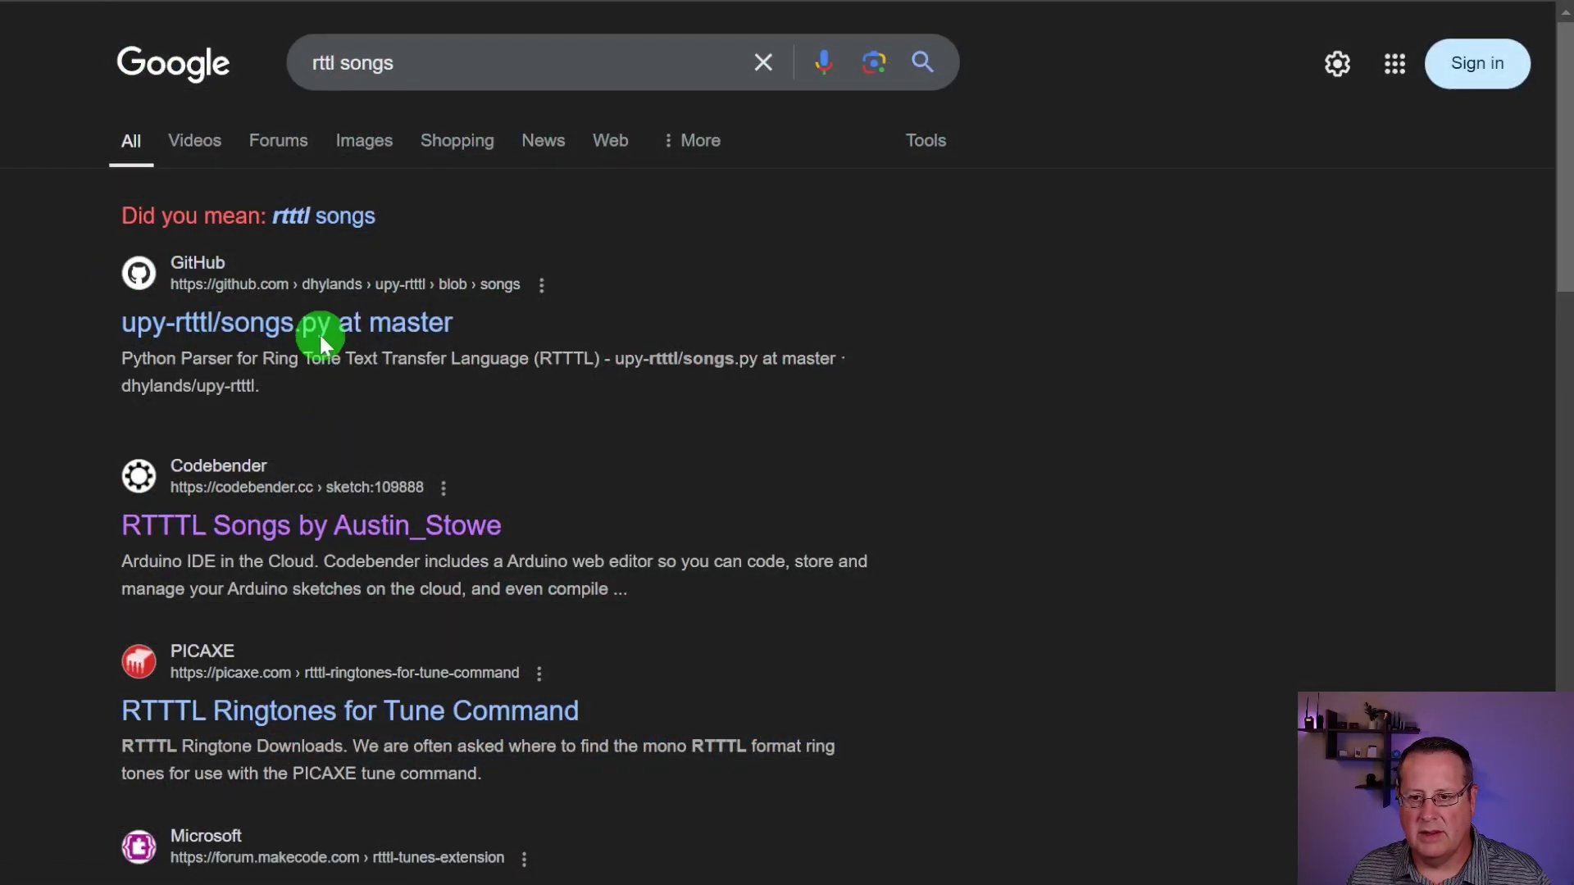
click(304, 330)
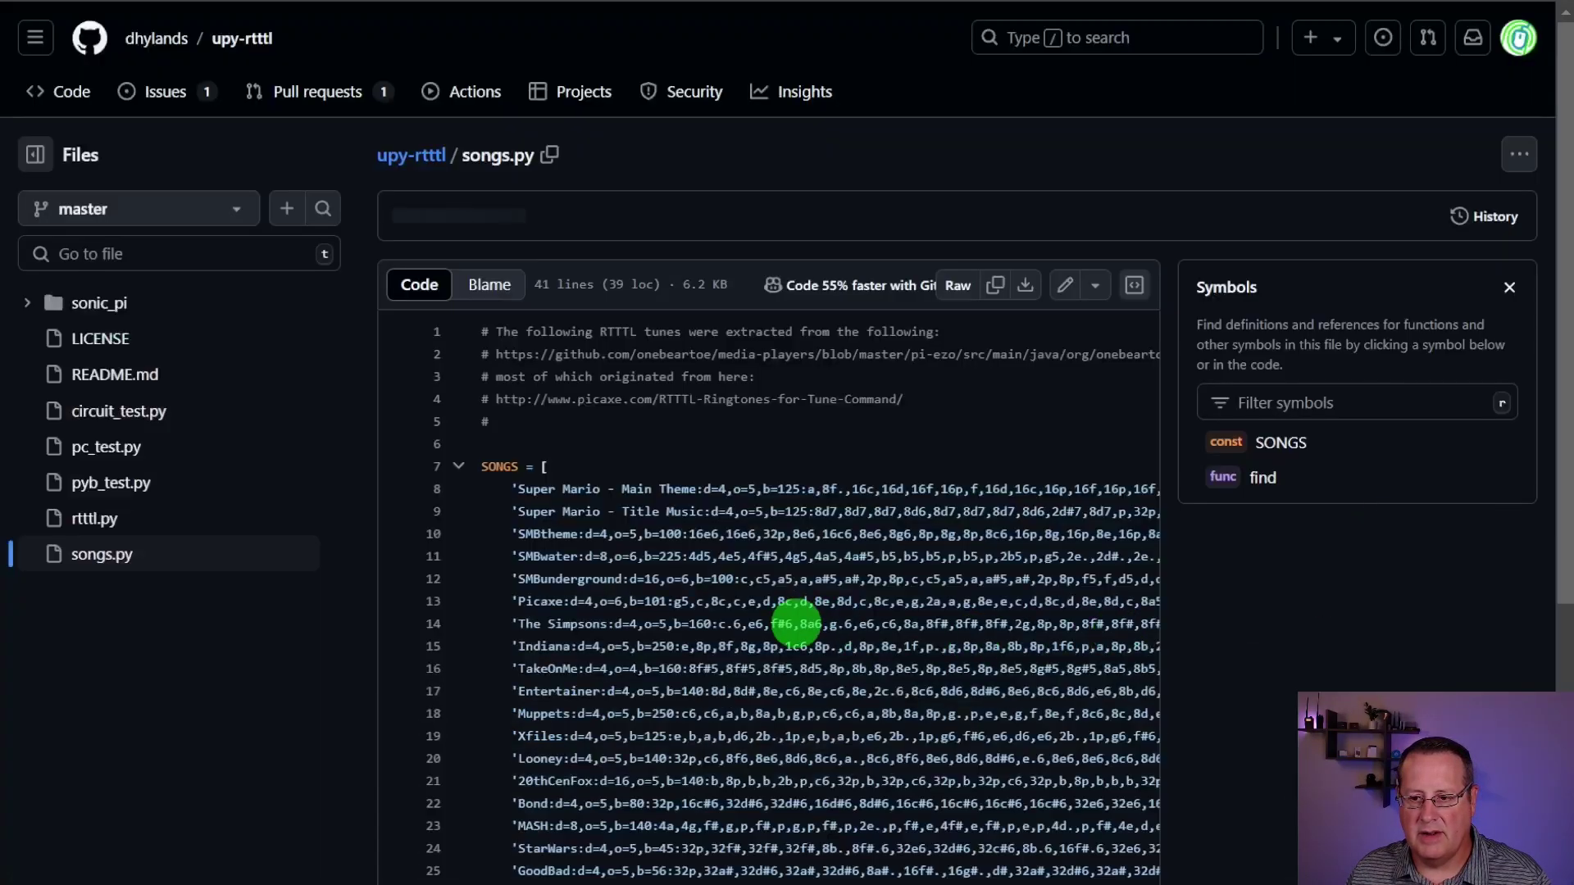
scroll(672, 478, down, 2)
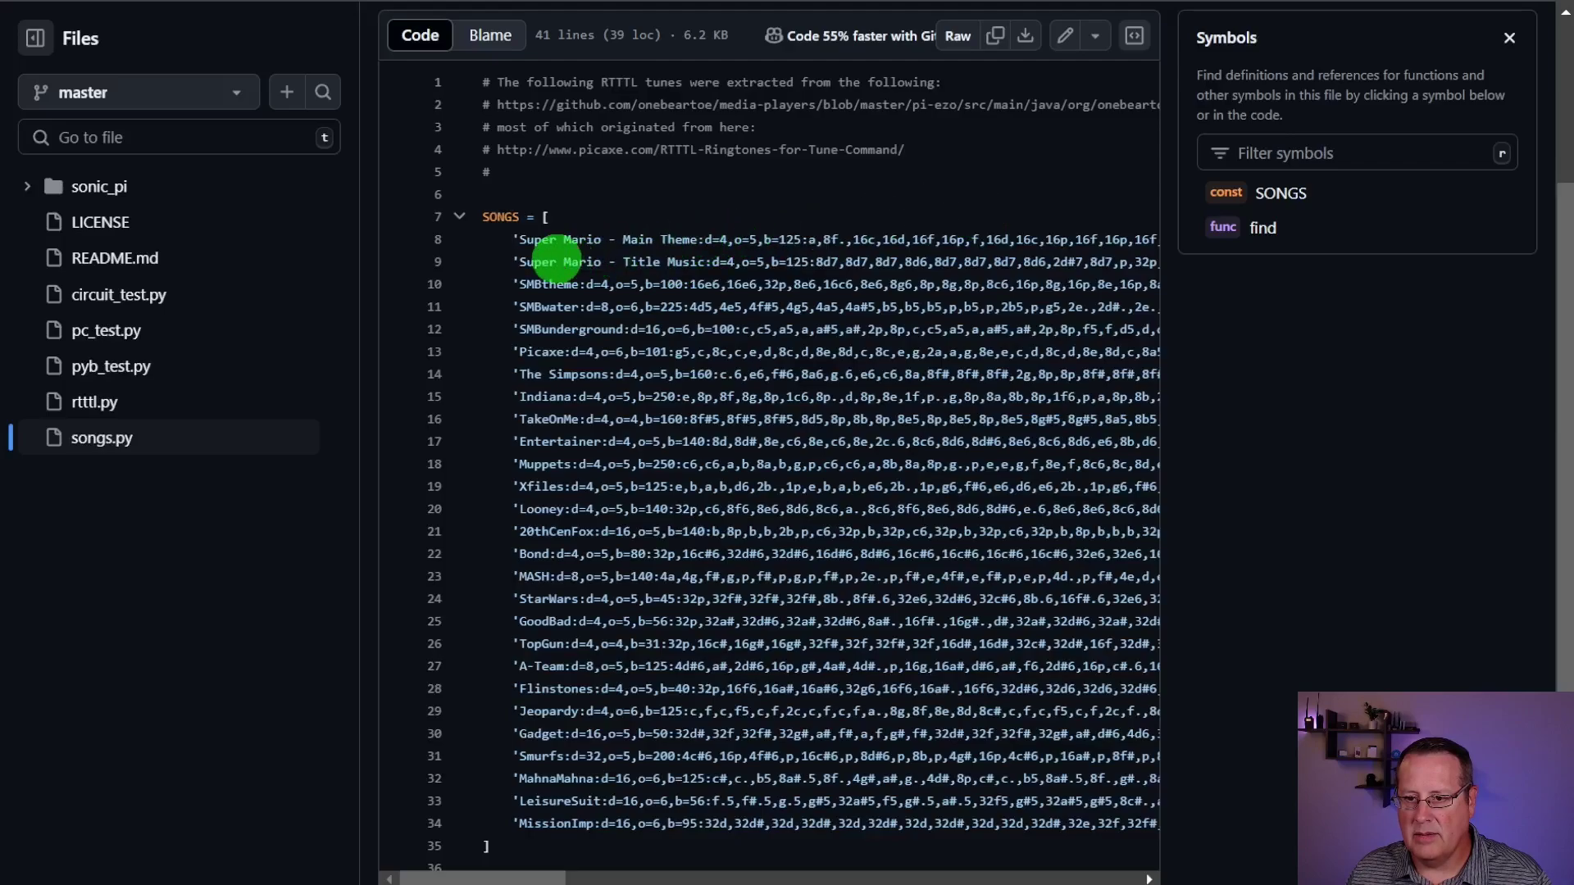
drag(522, 239, 920, 239)
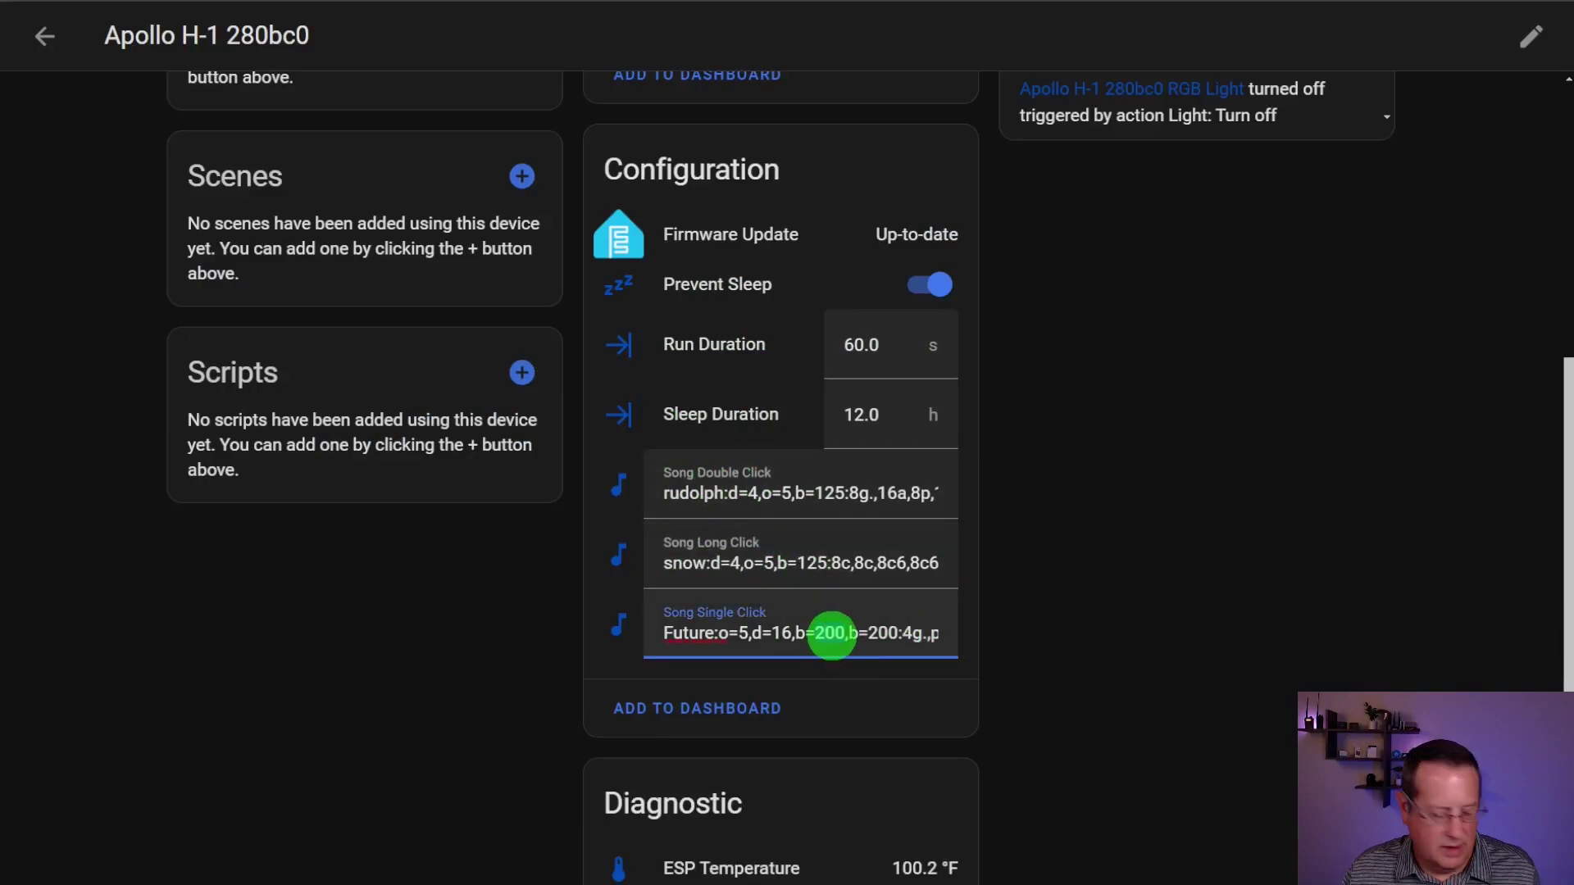
Paste the Super Mario Main Theme tune over the Apollo H-1's Song Single Click value.
triple_click(832, 634)
key(End)
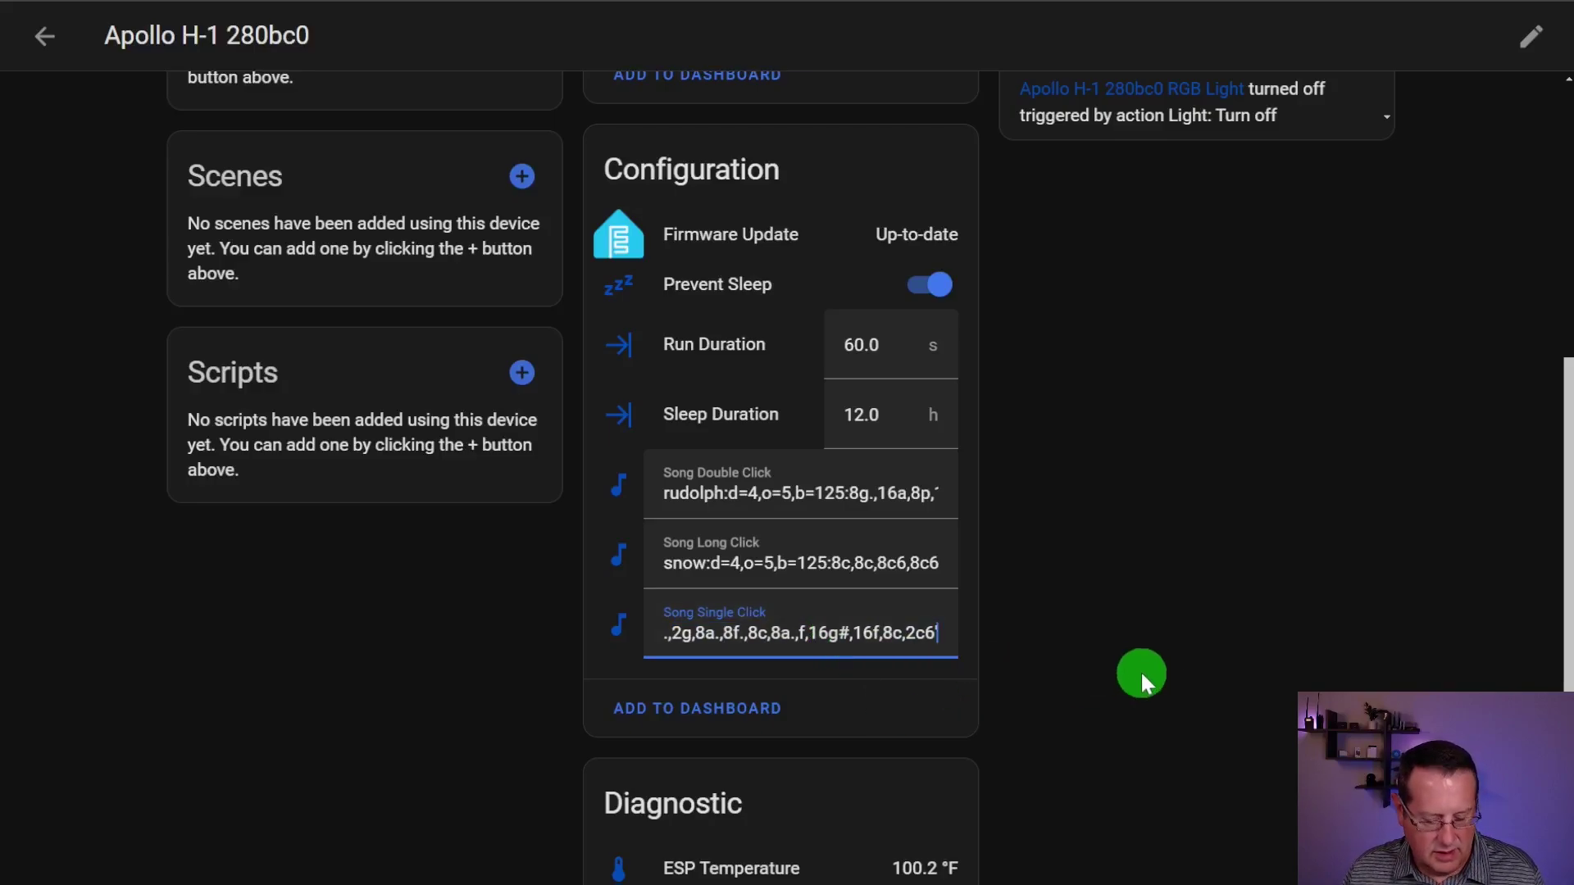
click(1128, 672)
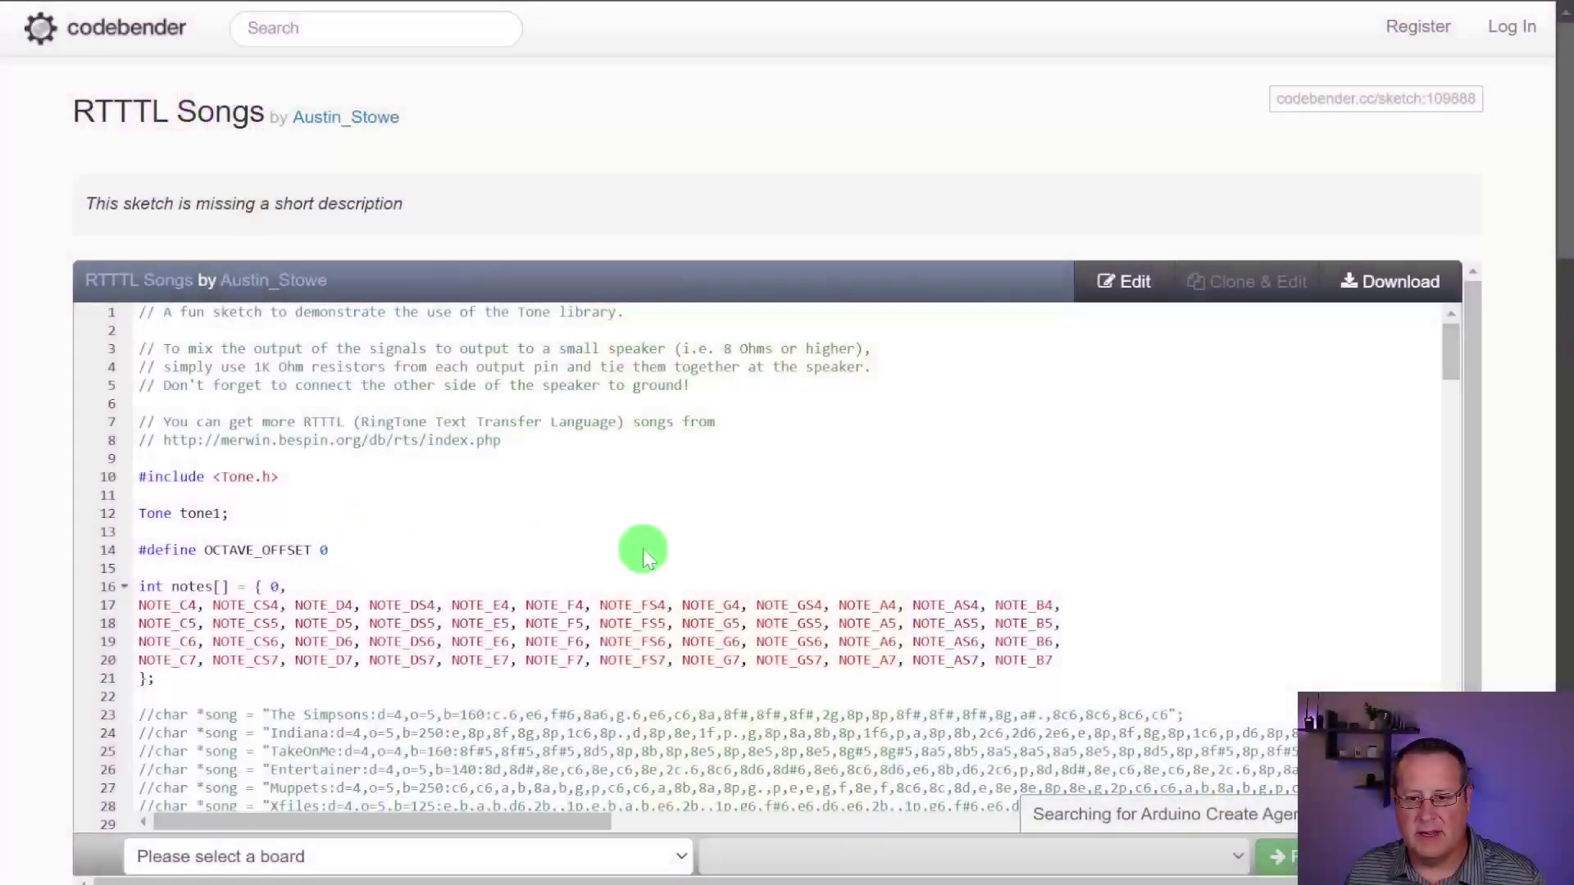
Scroll to line 44 of the RTTTL Songs sketch and select the smbdeath tune string.
scroll(503, 636, down, 3)
scroll(502, 636, down, 2)
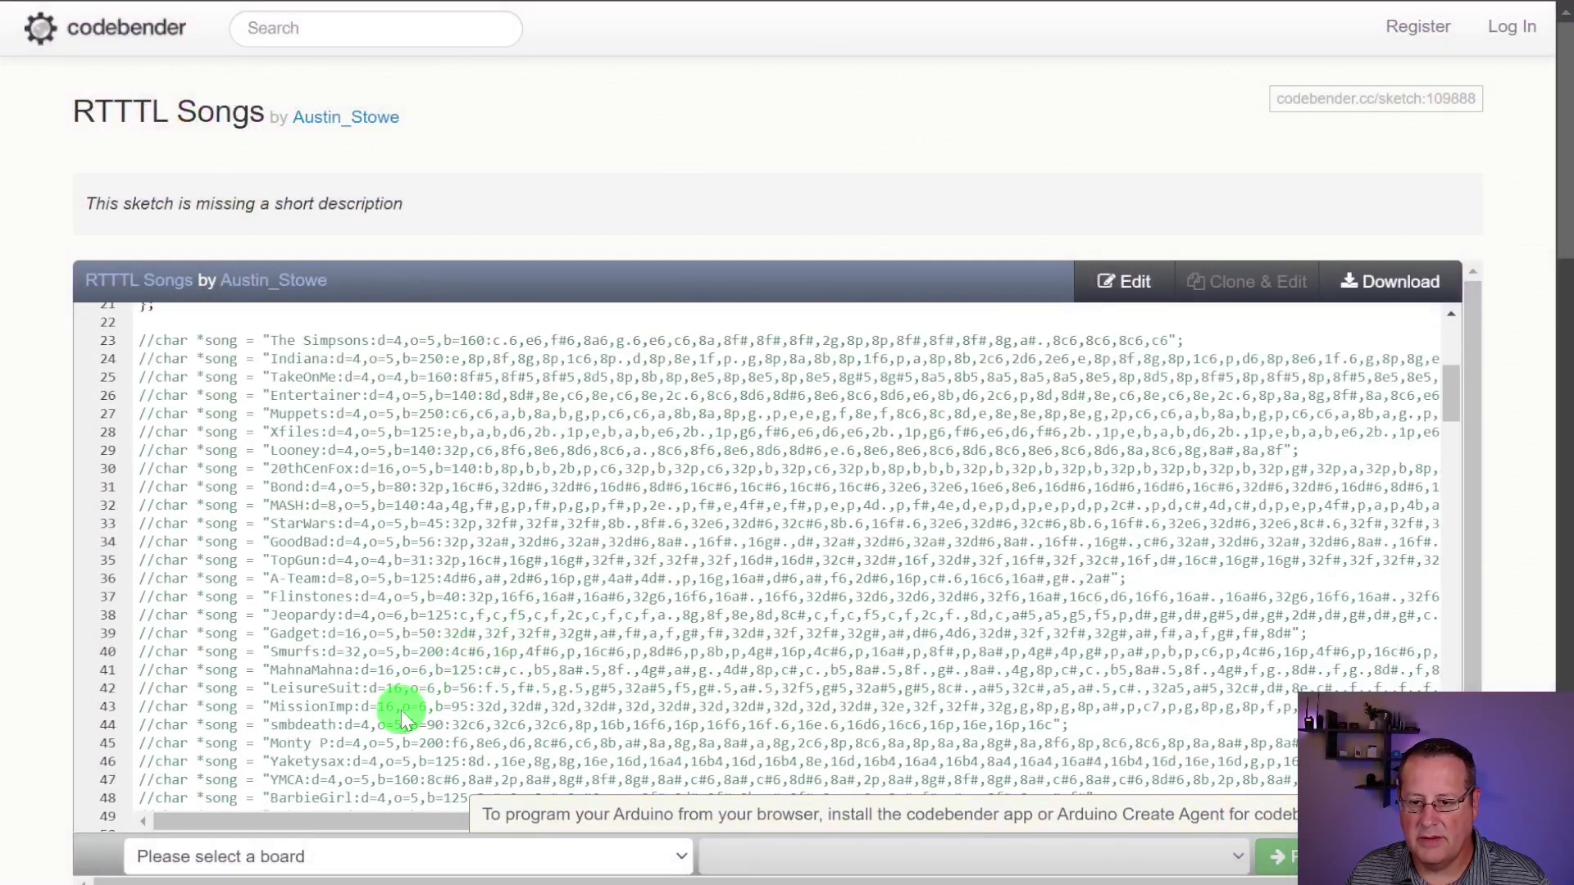
scroll(401, 711, down, 1)
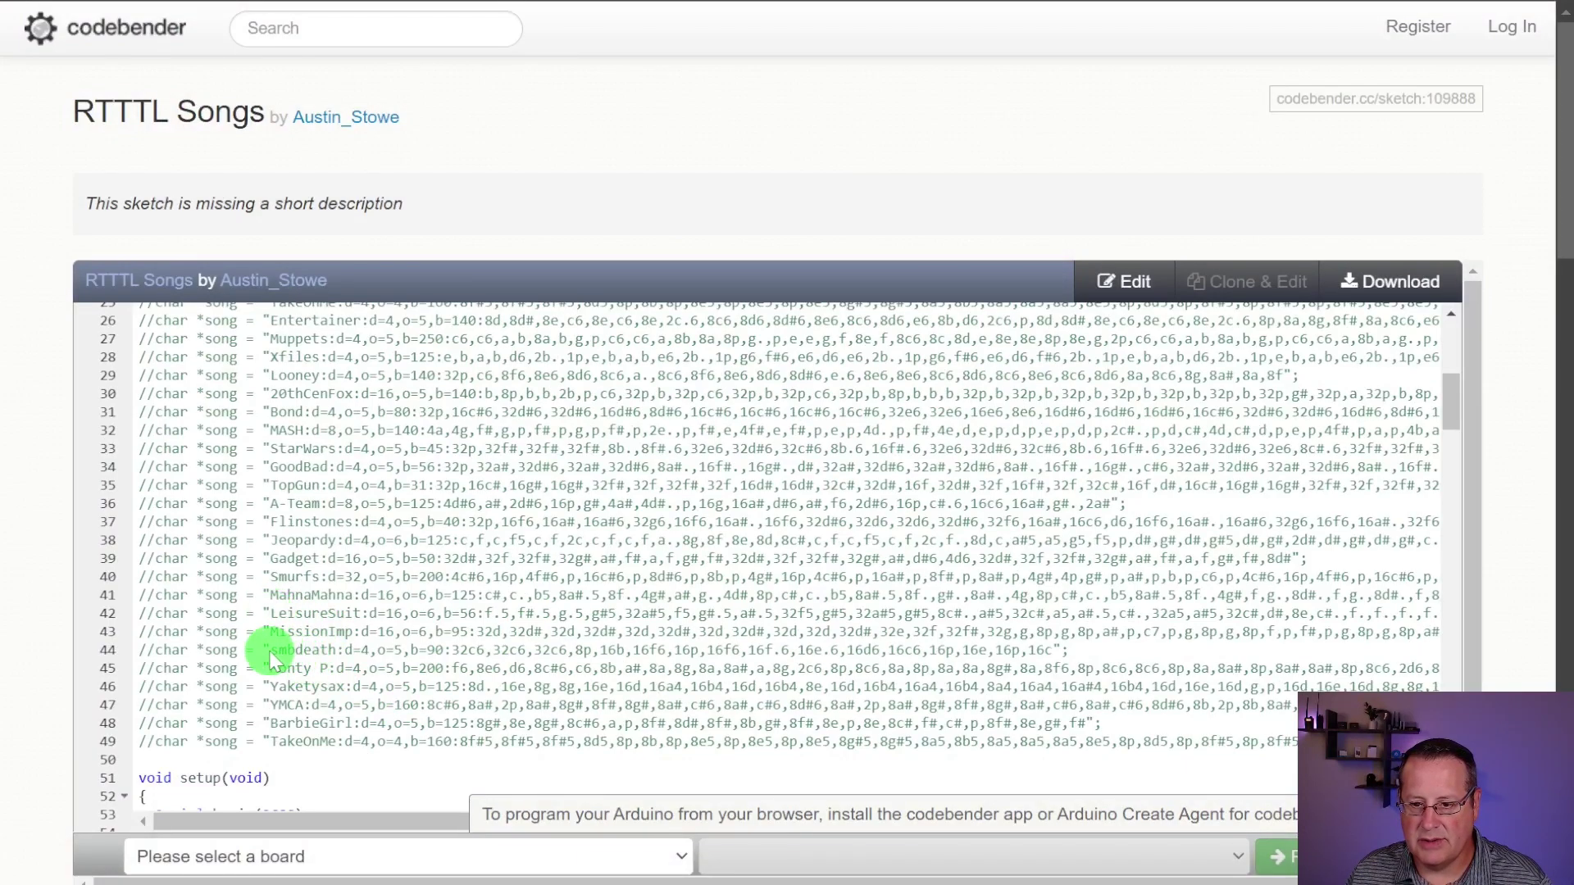
drag(264, 654, 1086, 650)
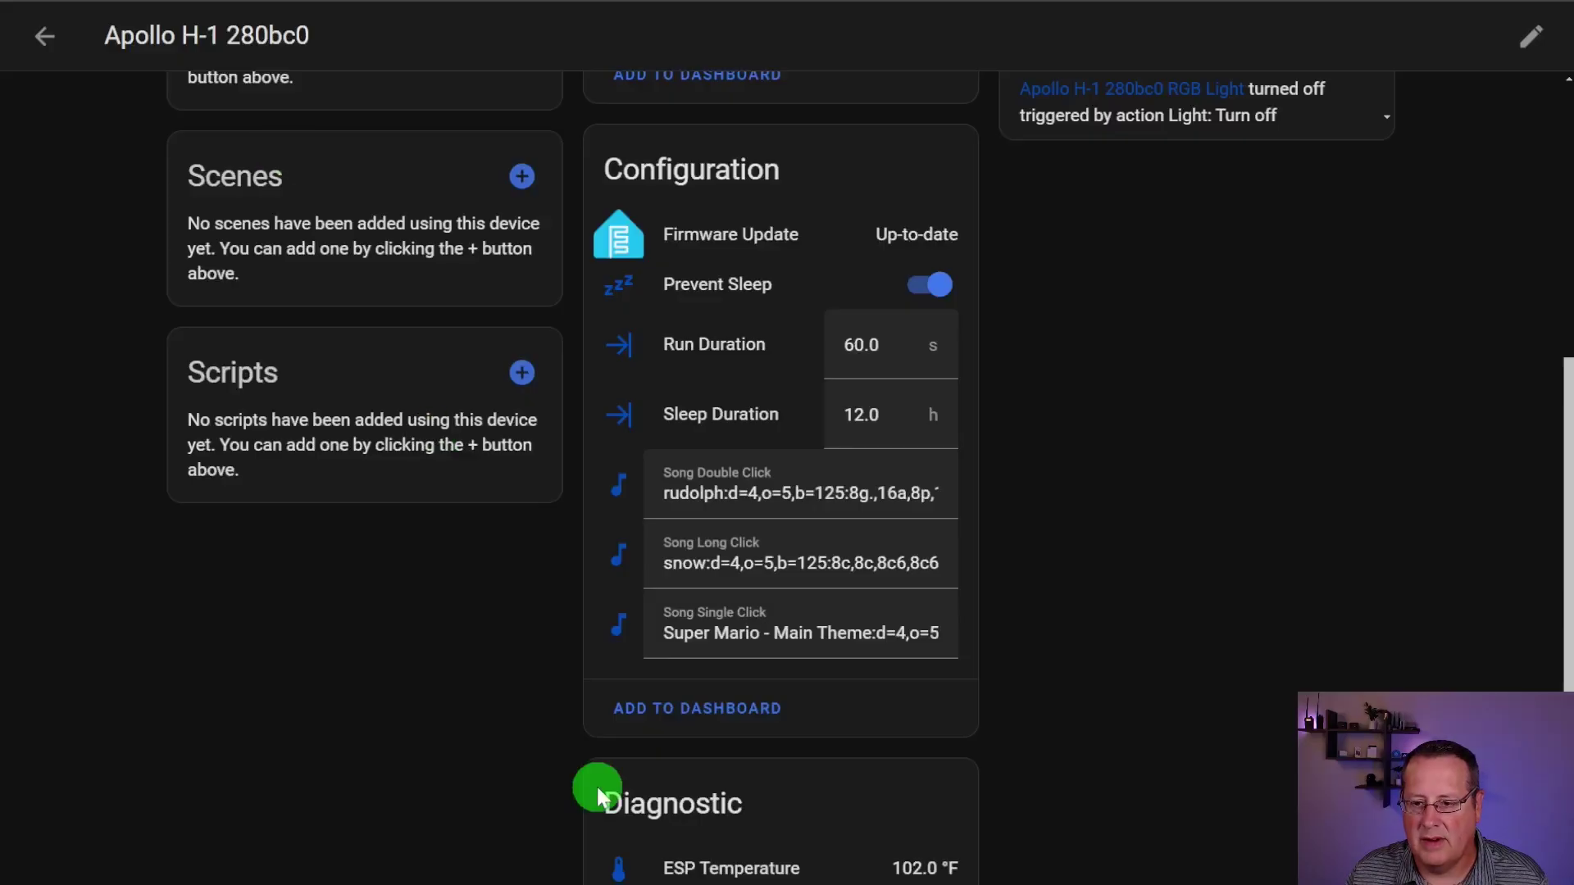
Replace the Super Mario value in Song Single Click with the pasted smbdeath tune.
click(748, 632)
key(ctrl+a)
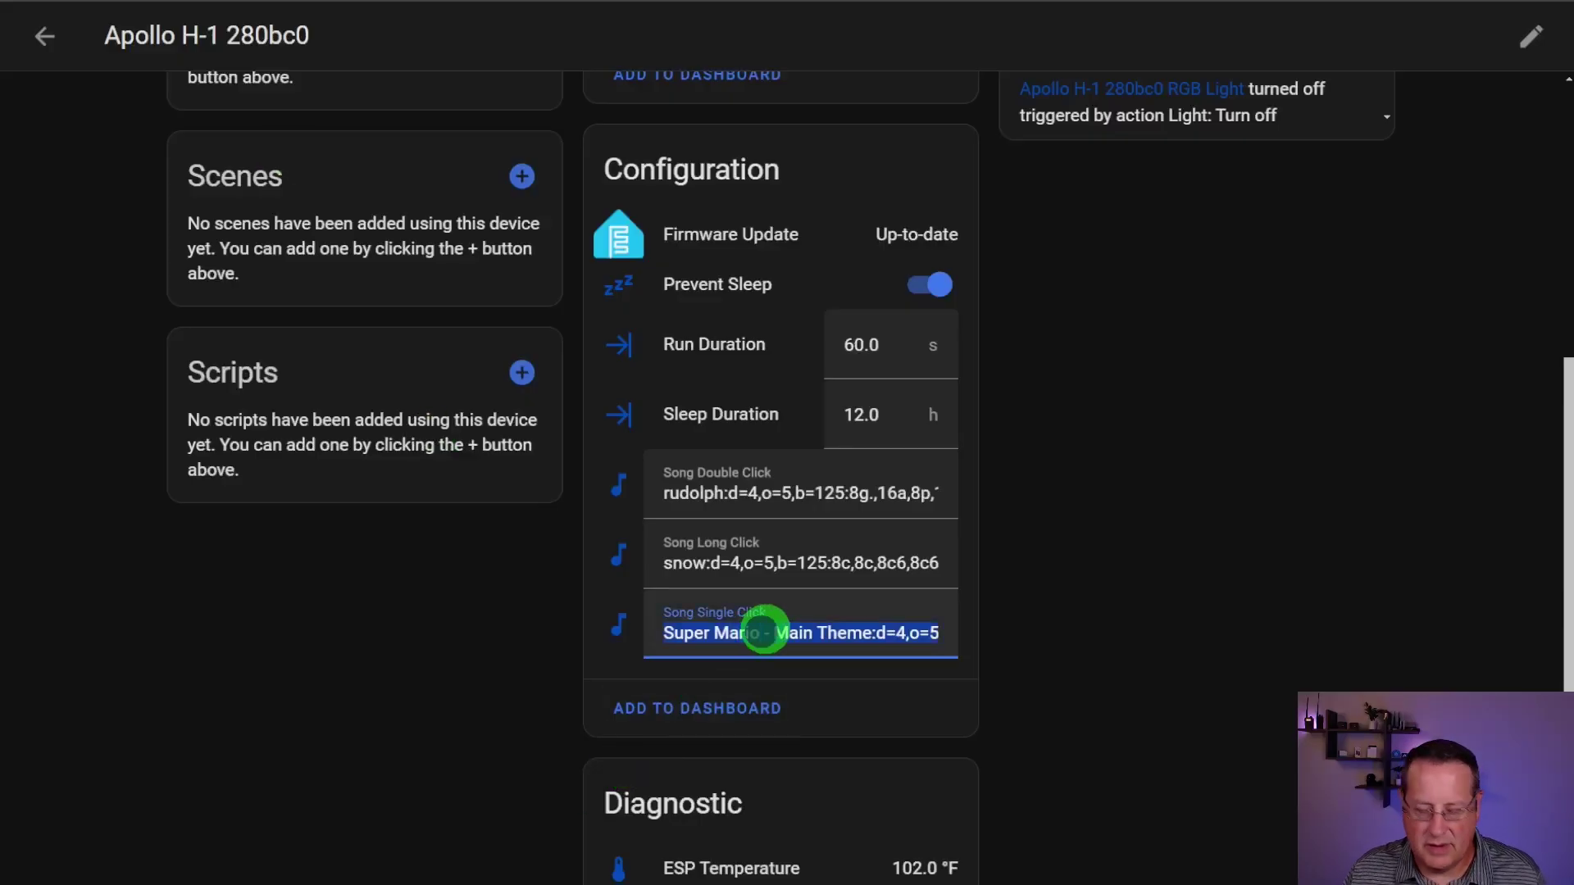
key(ctrl+v)
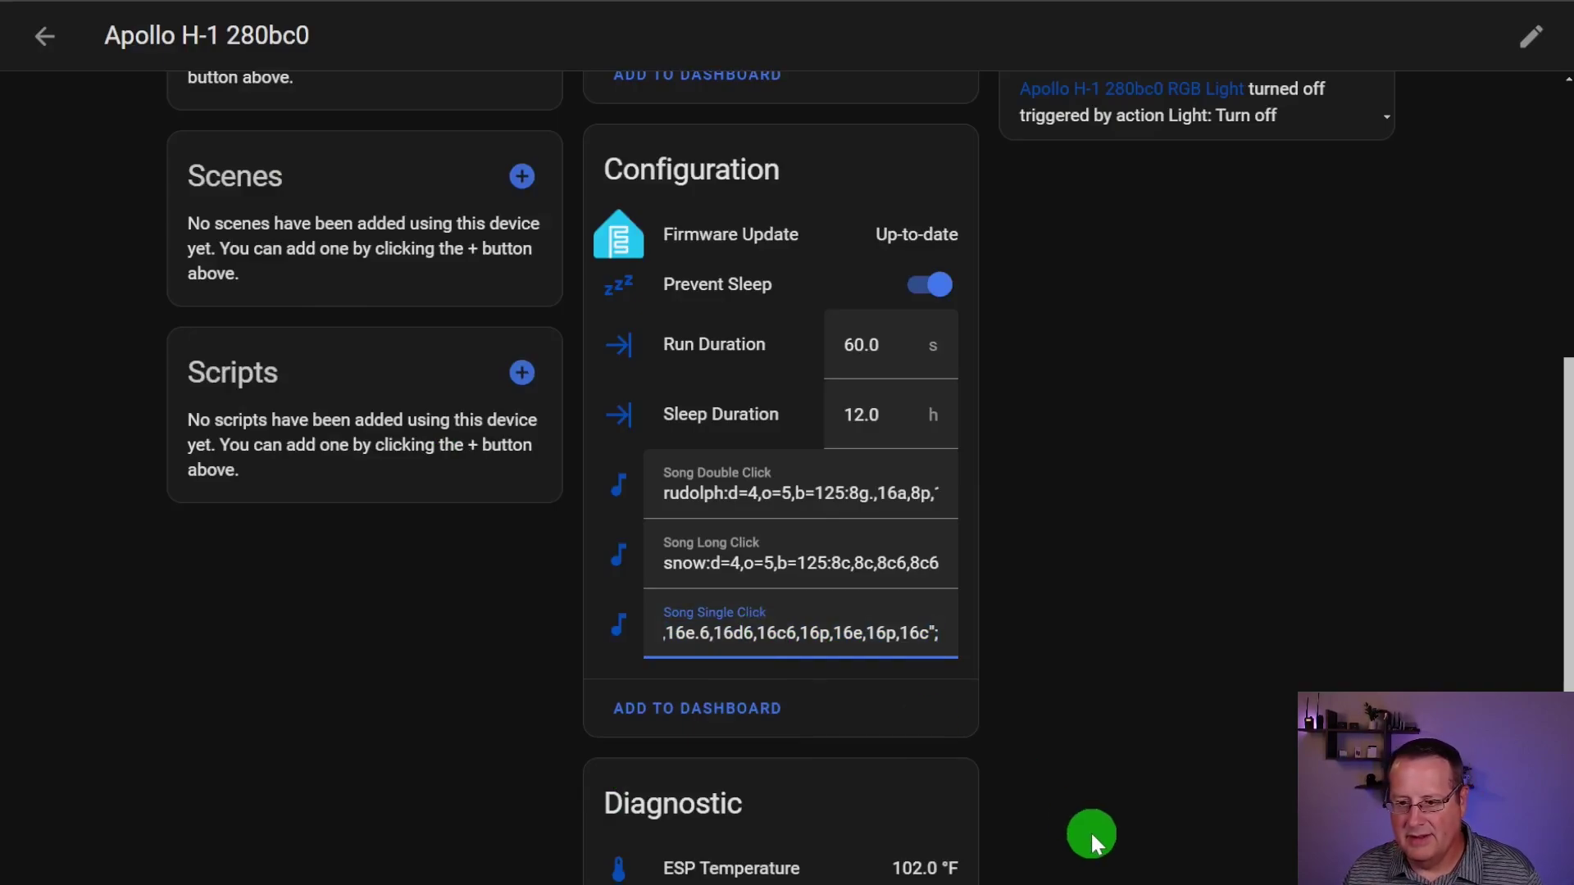
click(1041, 676)
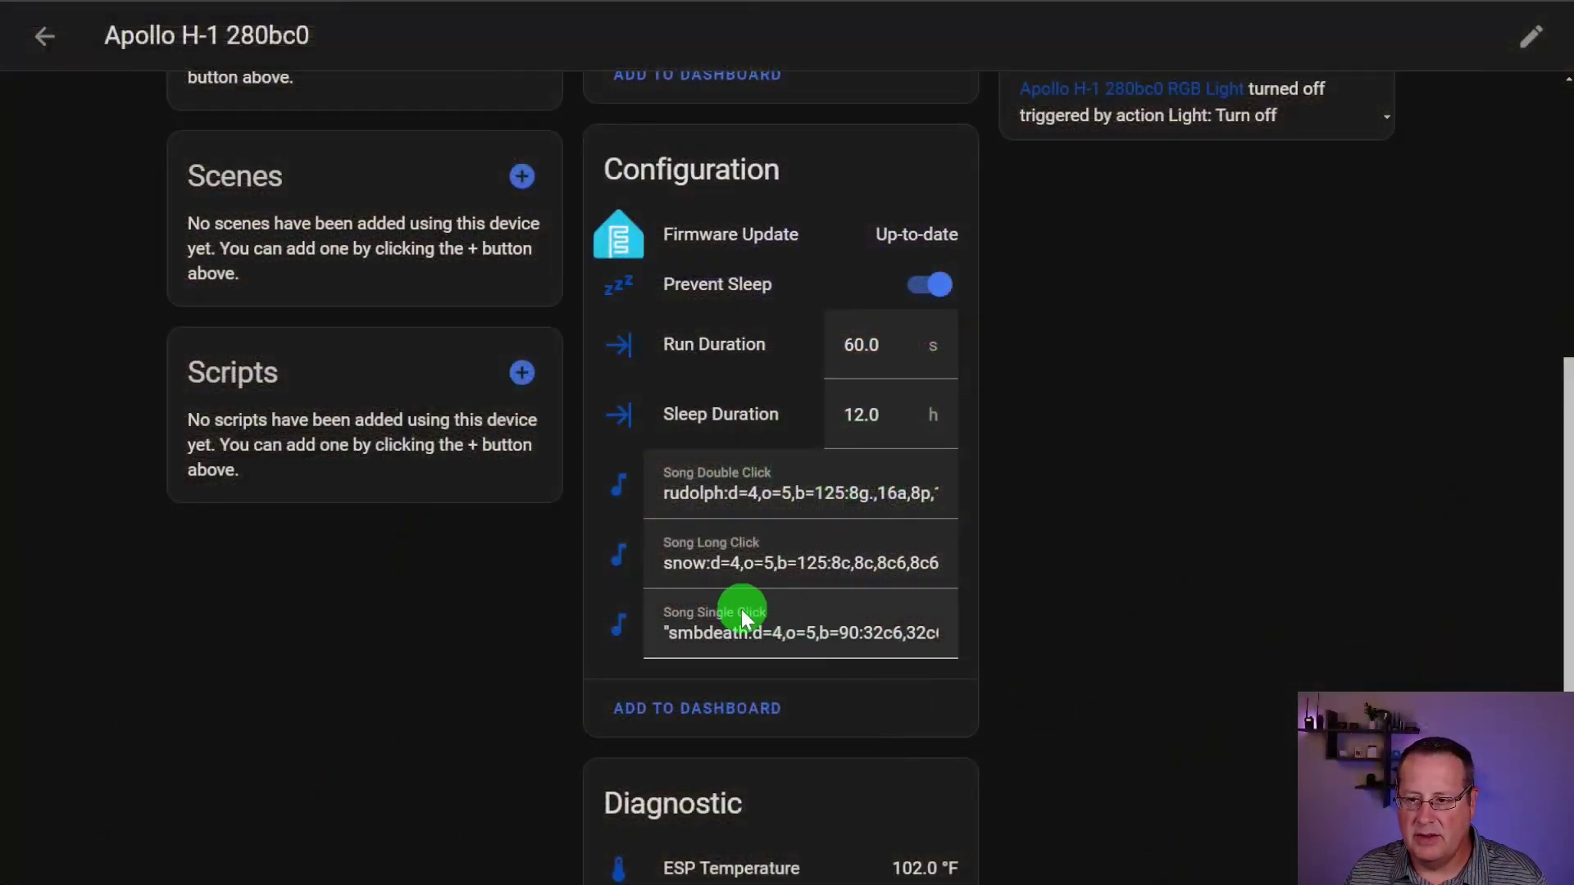
scroll(710, 629, down, 3)
scroll(780, 527, up, 2)
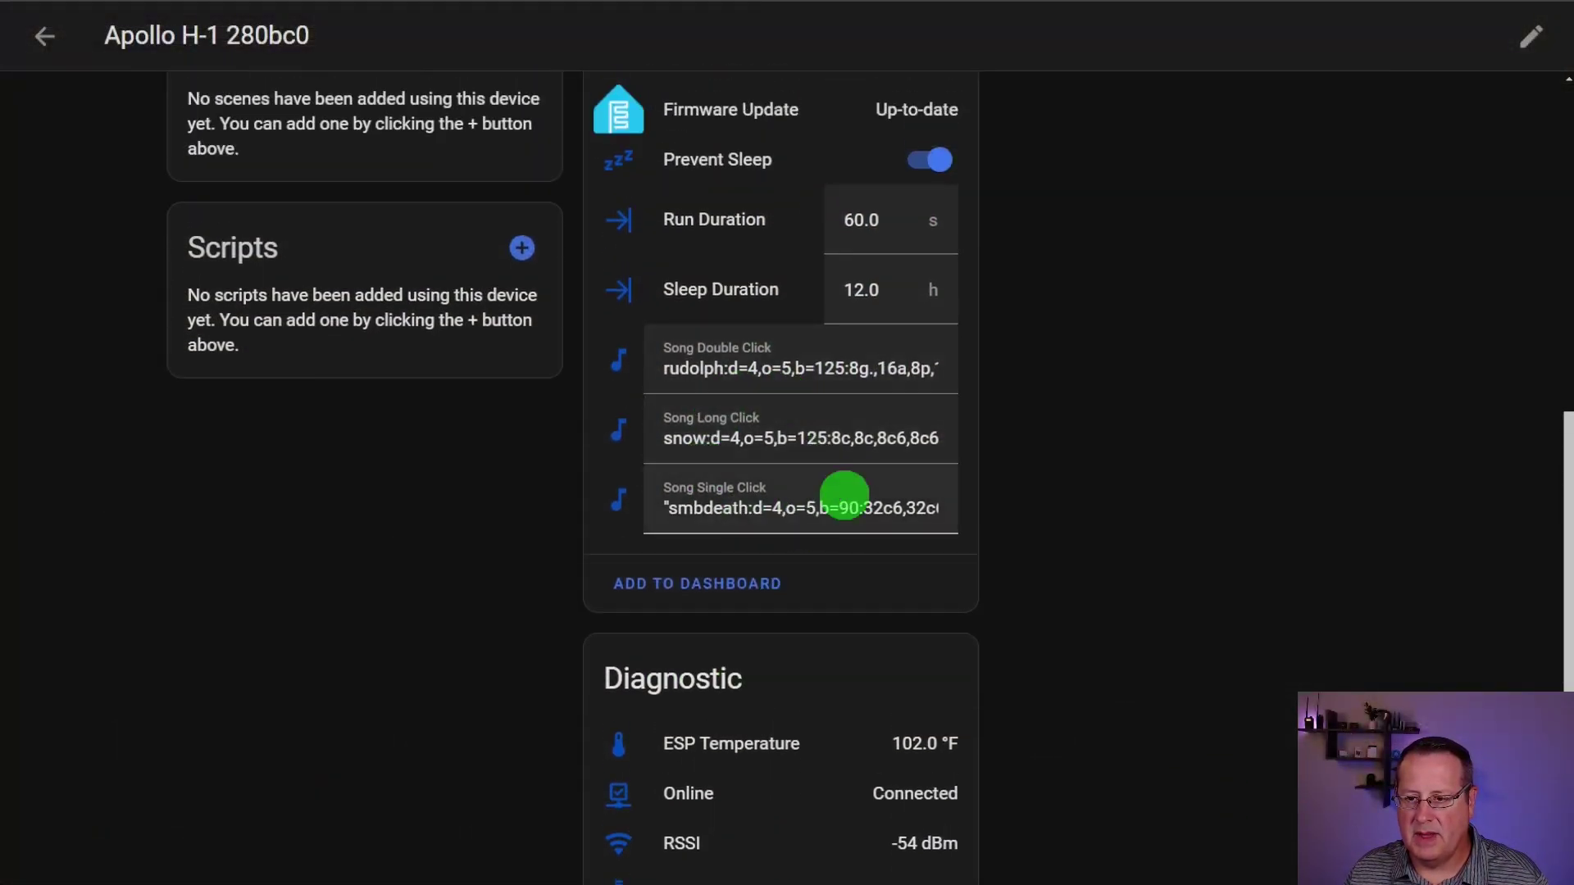
scroll(730, 491, up, 7)
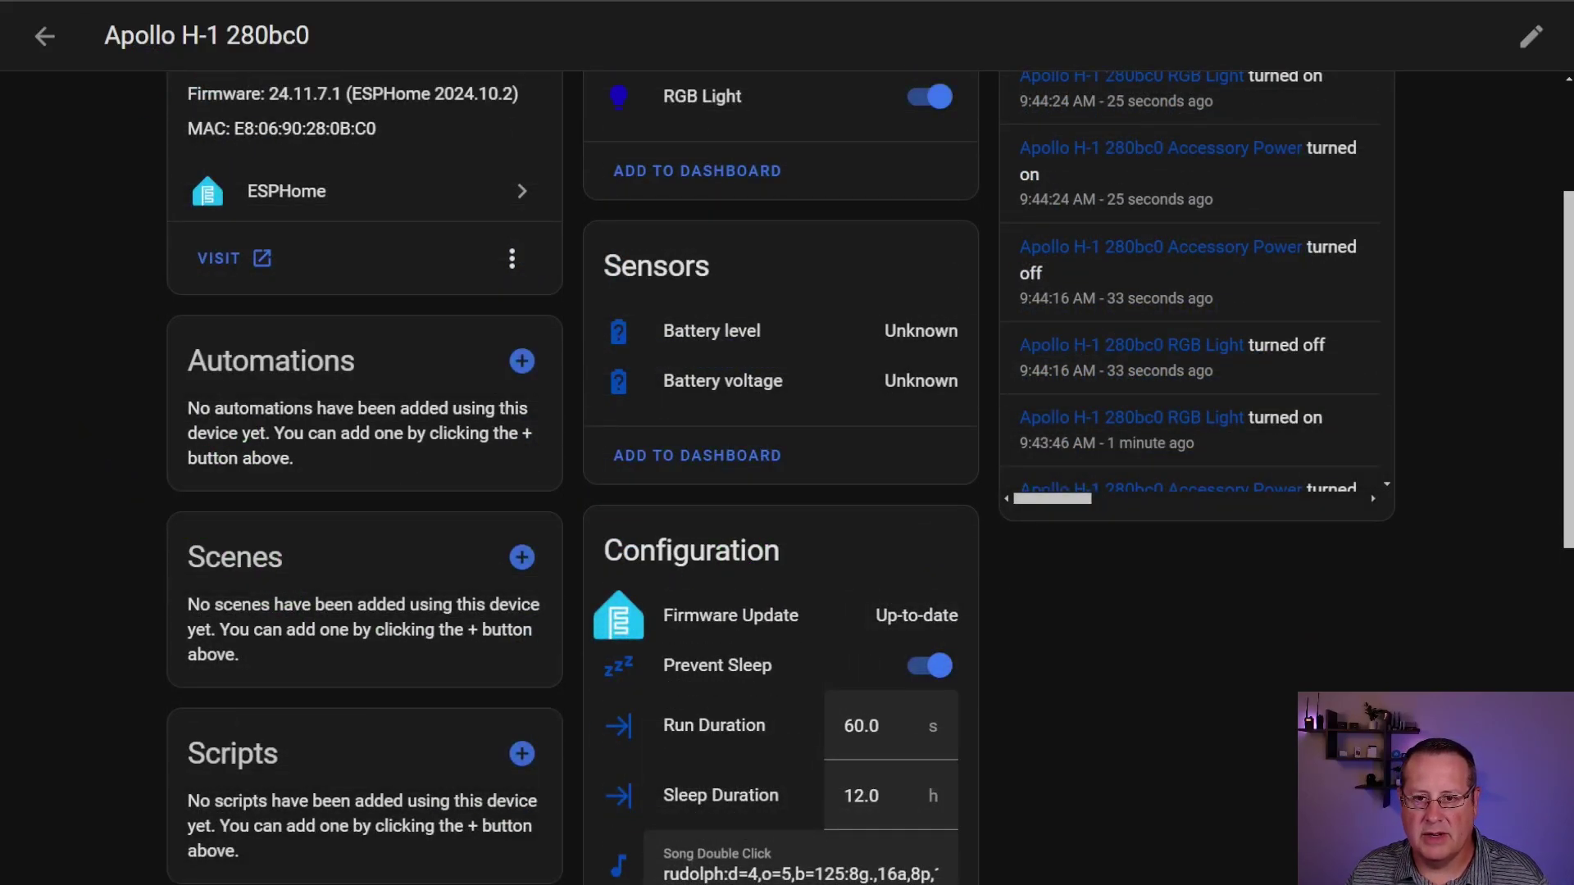
Search the Developer tools actions for 'apollo h_1'.
key(ctrl+Tab)
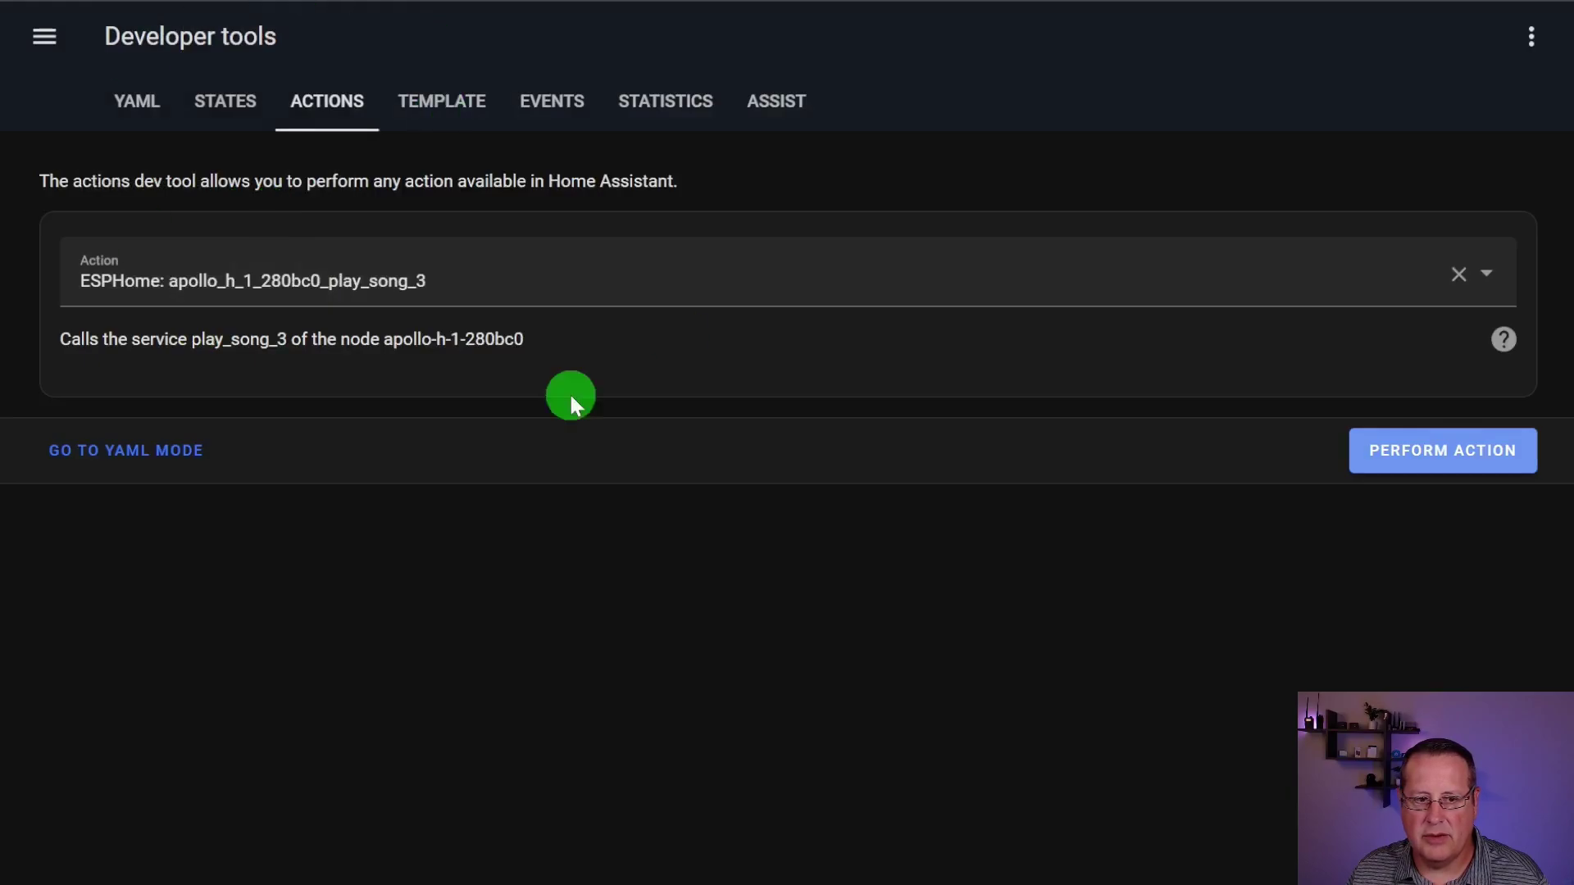
drag(430, 283, 148, 308)
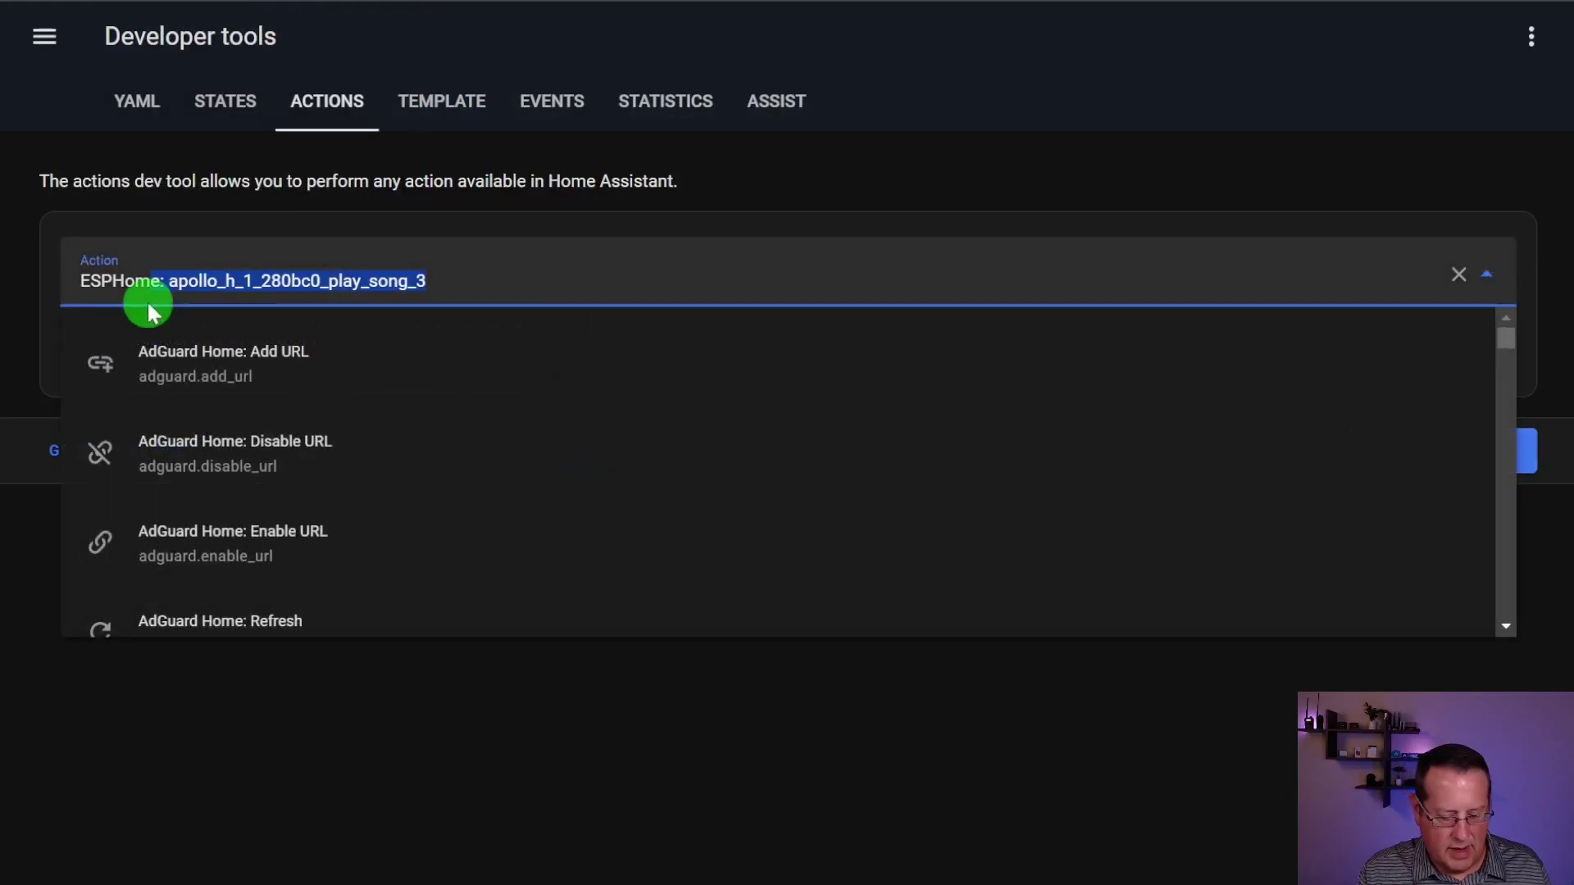
key(BackSpace)
text(a)
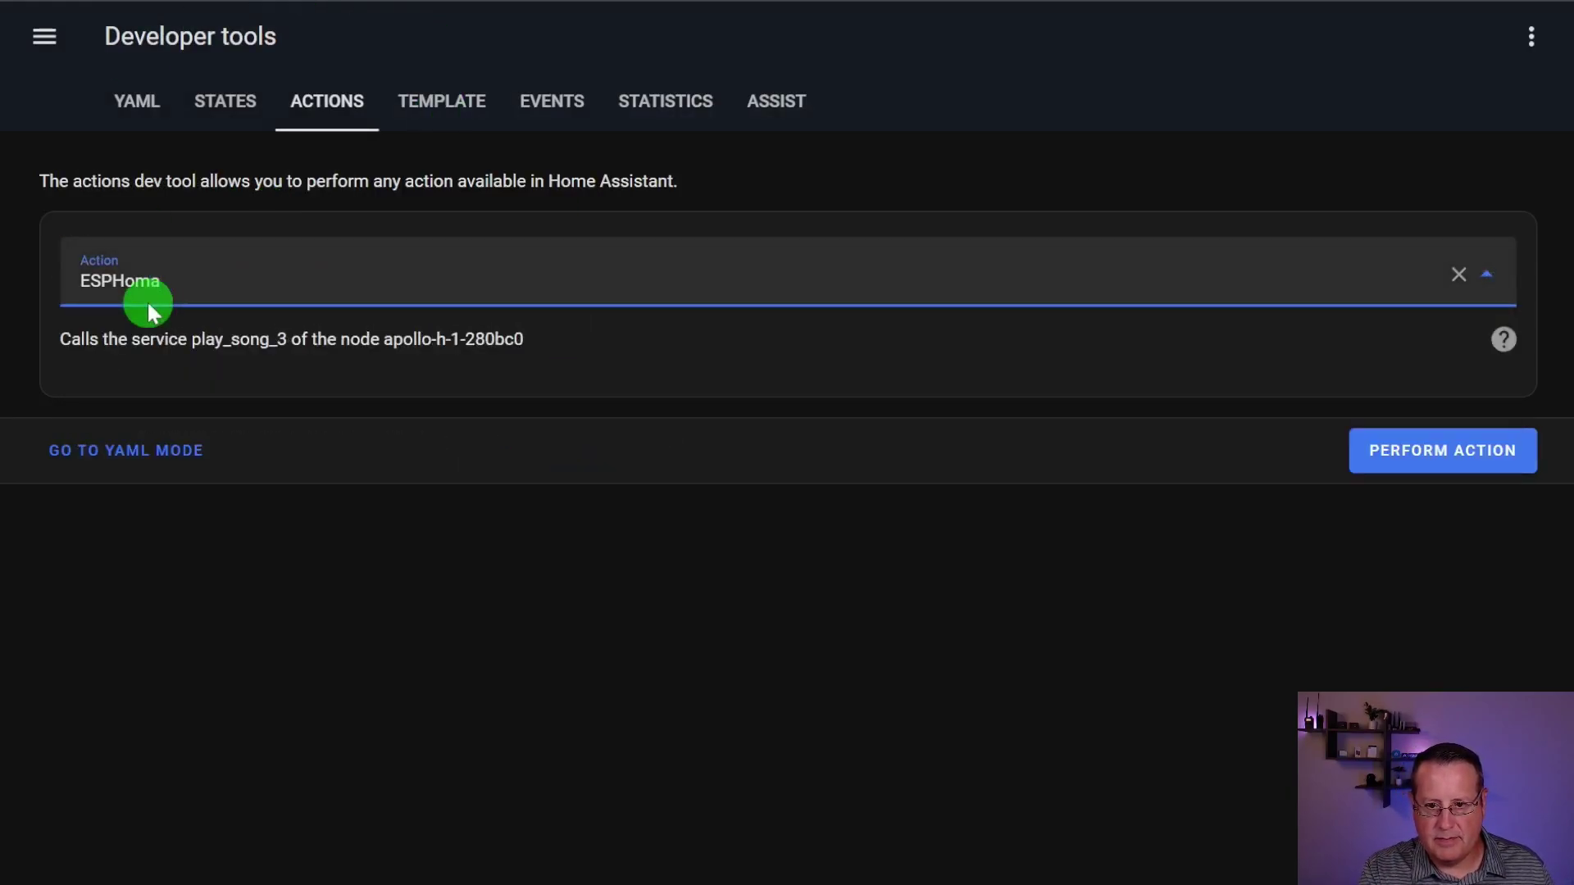
key(ctrl+a)
key(BackSpace)
text(apollo h_1)
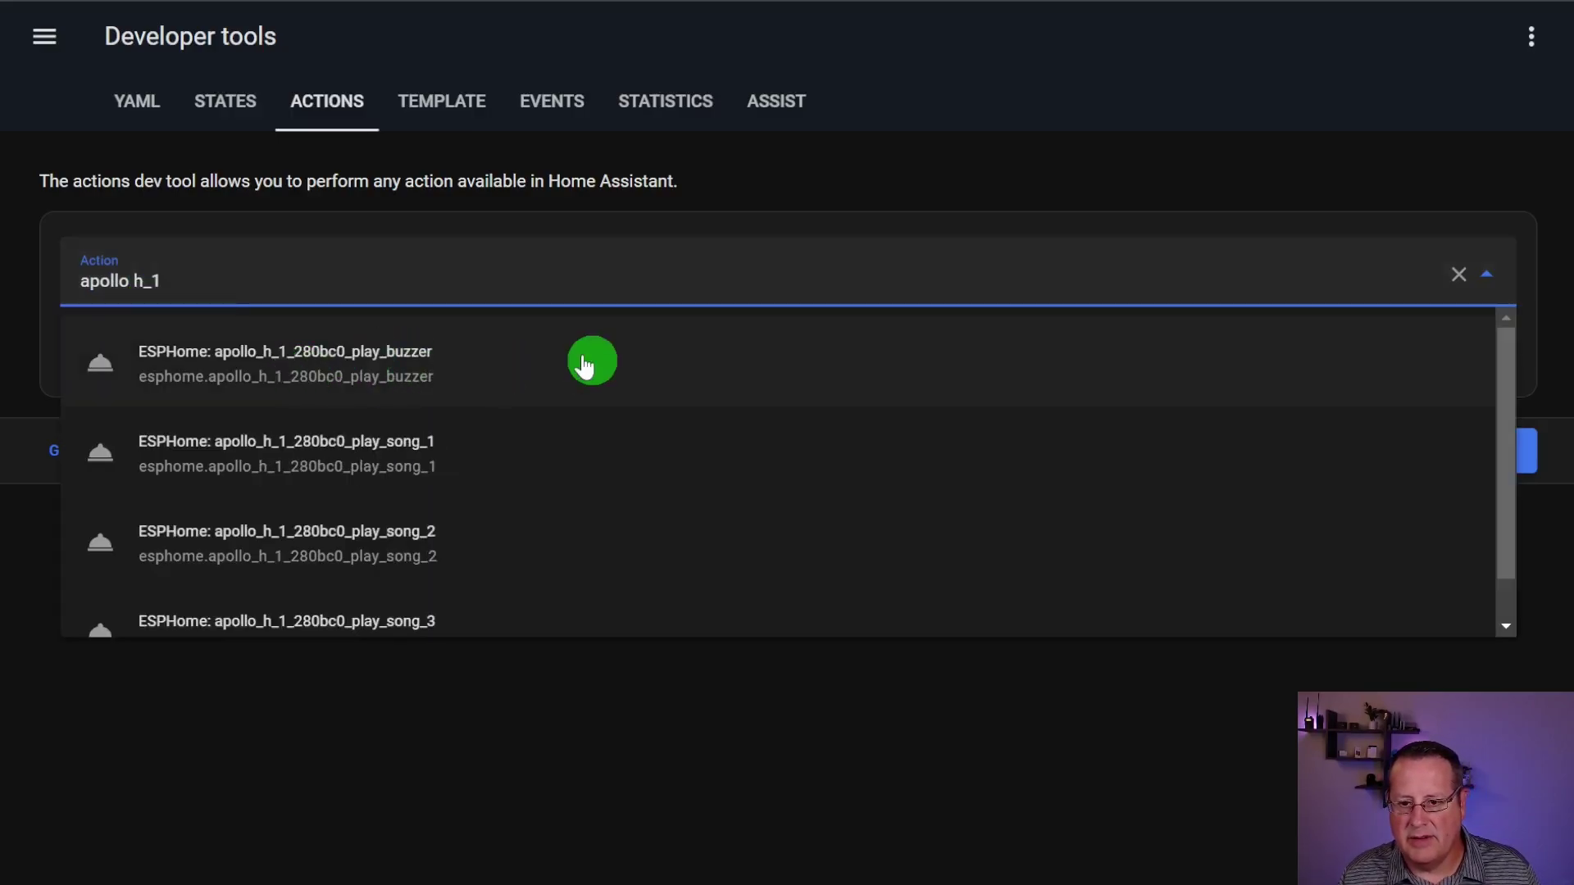
Run the ESPHome apollo_h_1_280bc0_play_song_1 action on the ornament.
scroll(573, 406, down, 1)
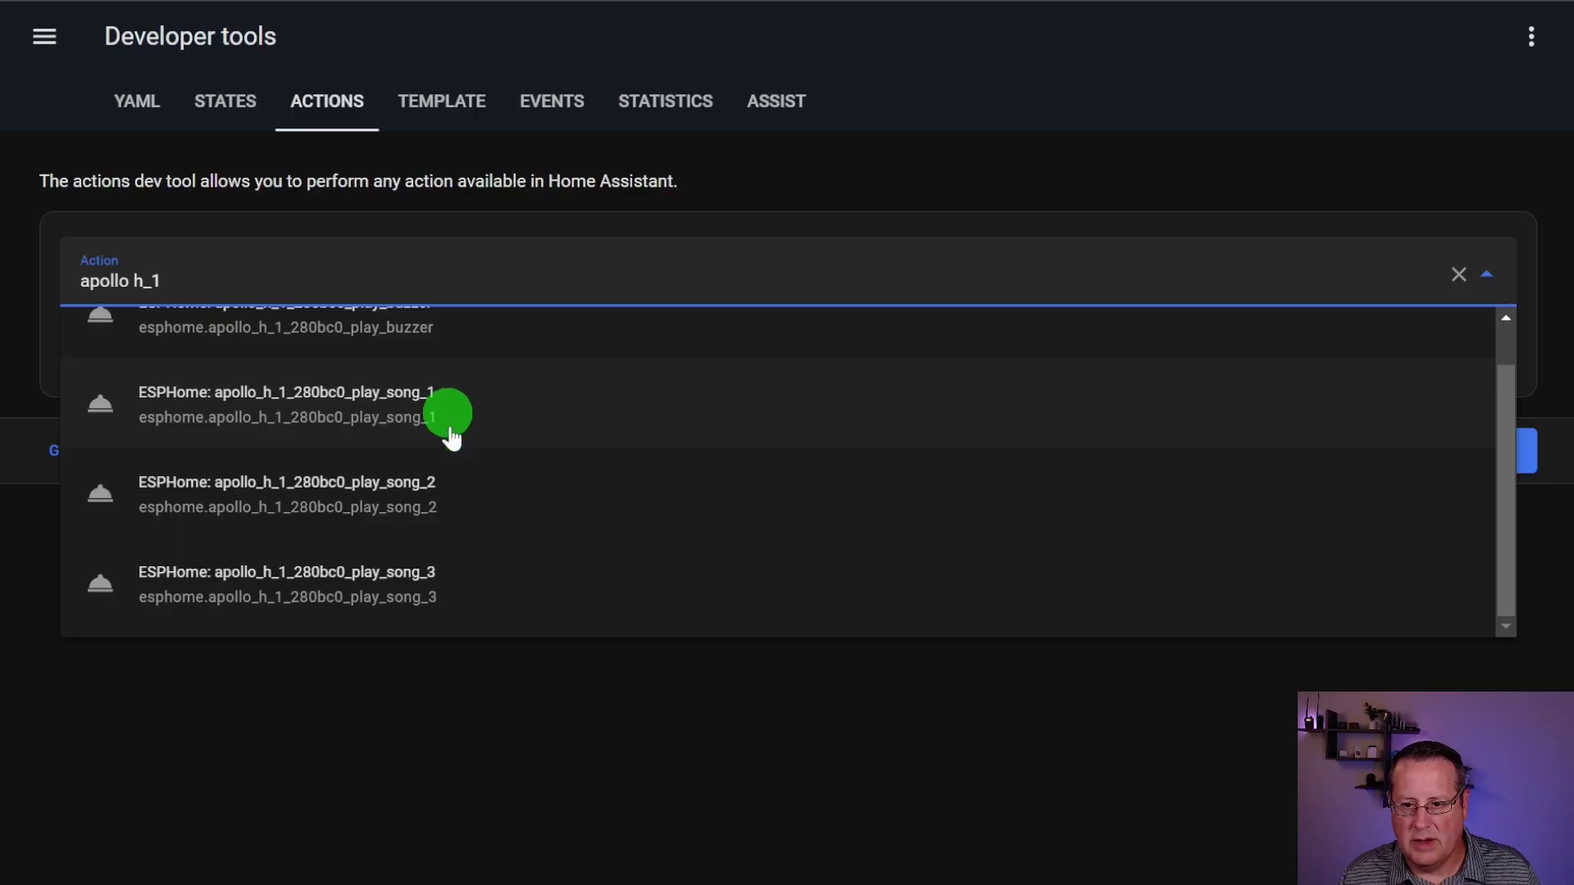
click(408, 422)
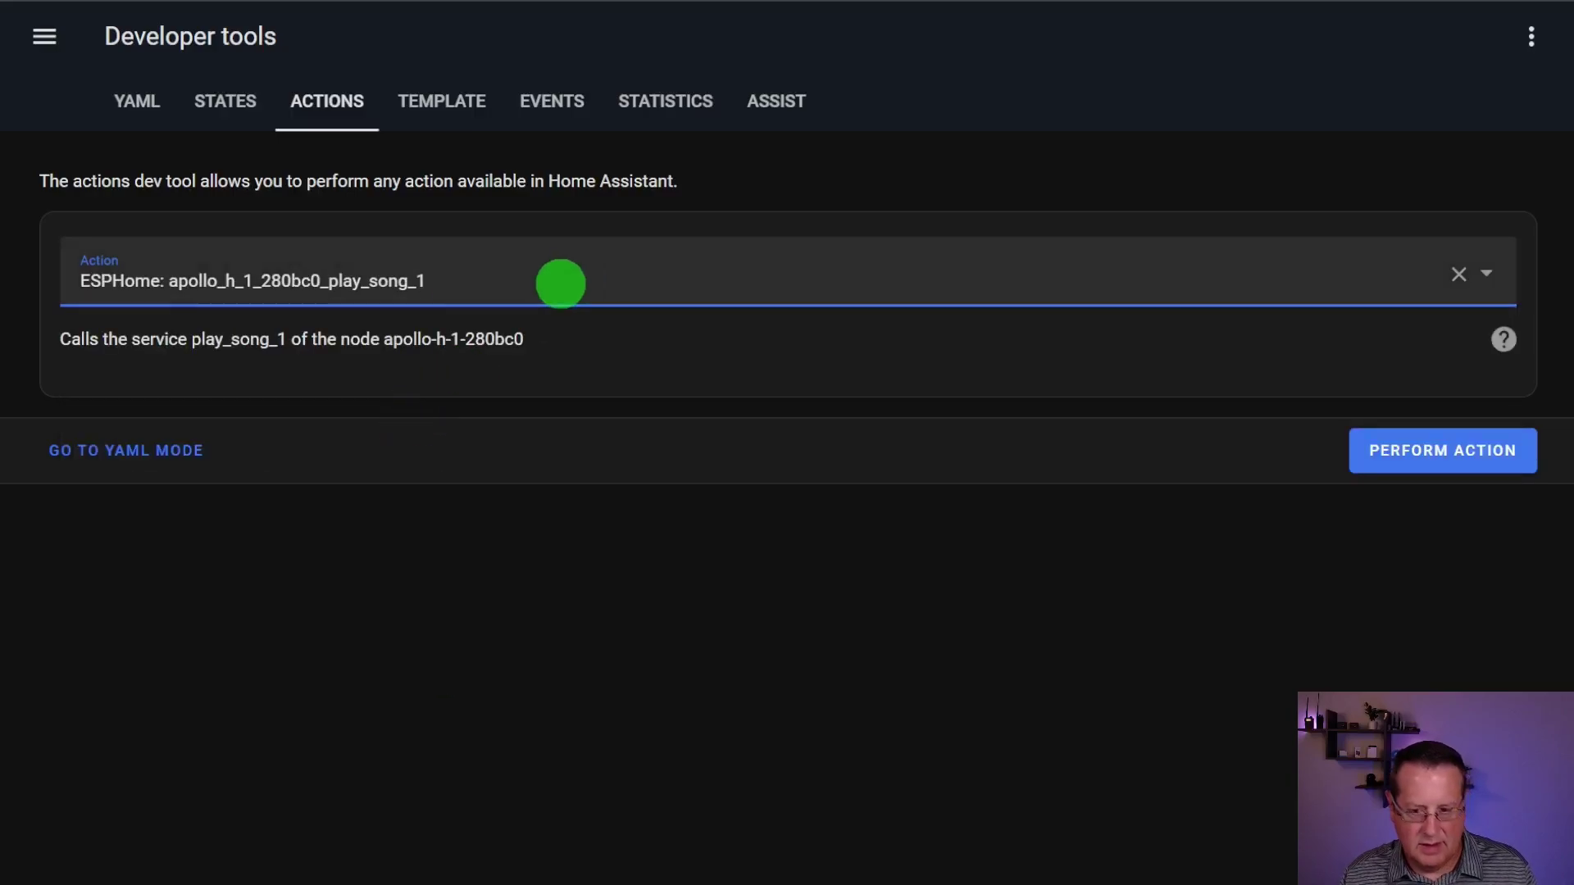
click(1440, 470)
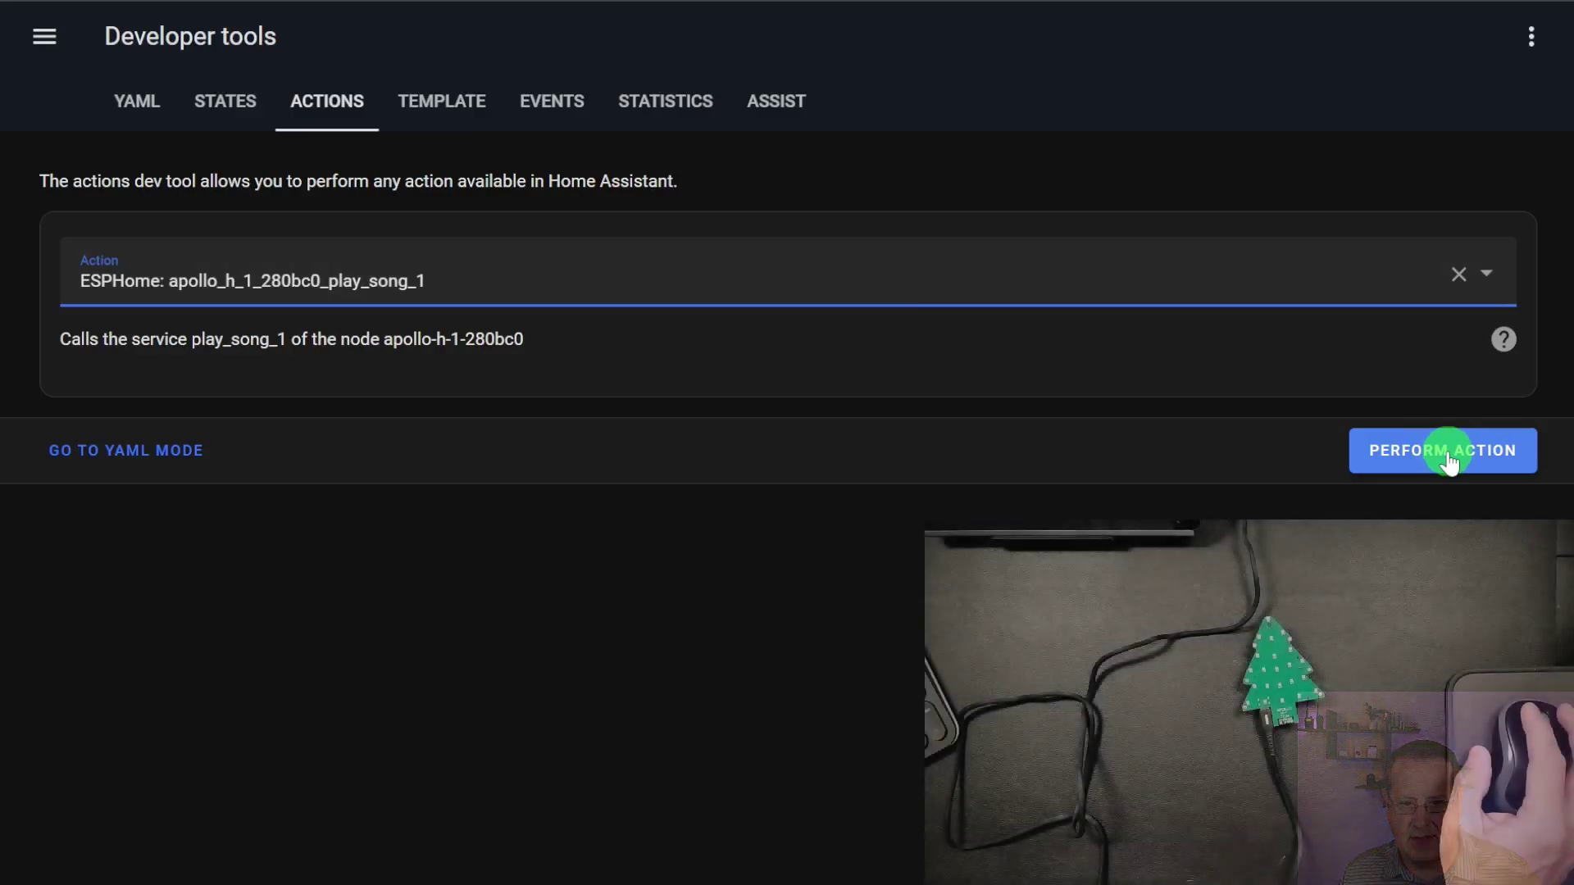
click(1503, 443)
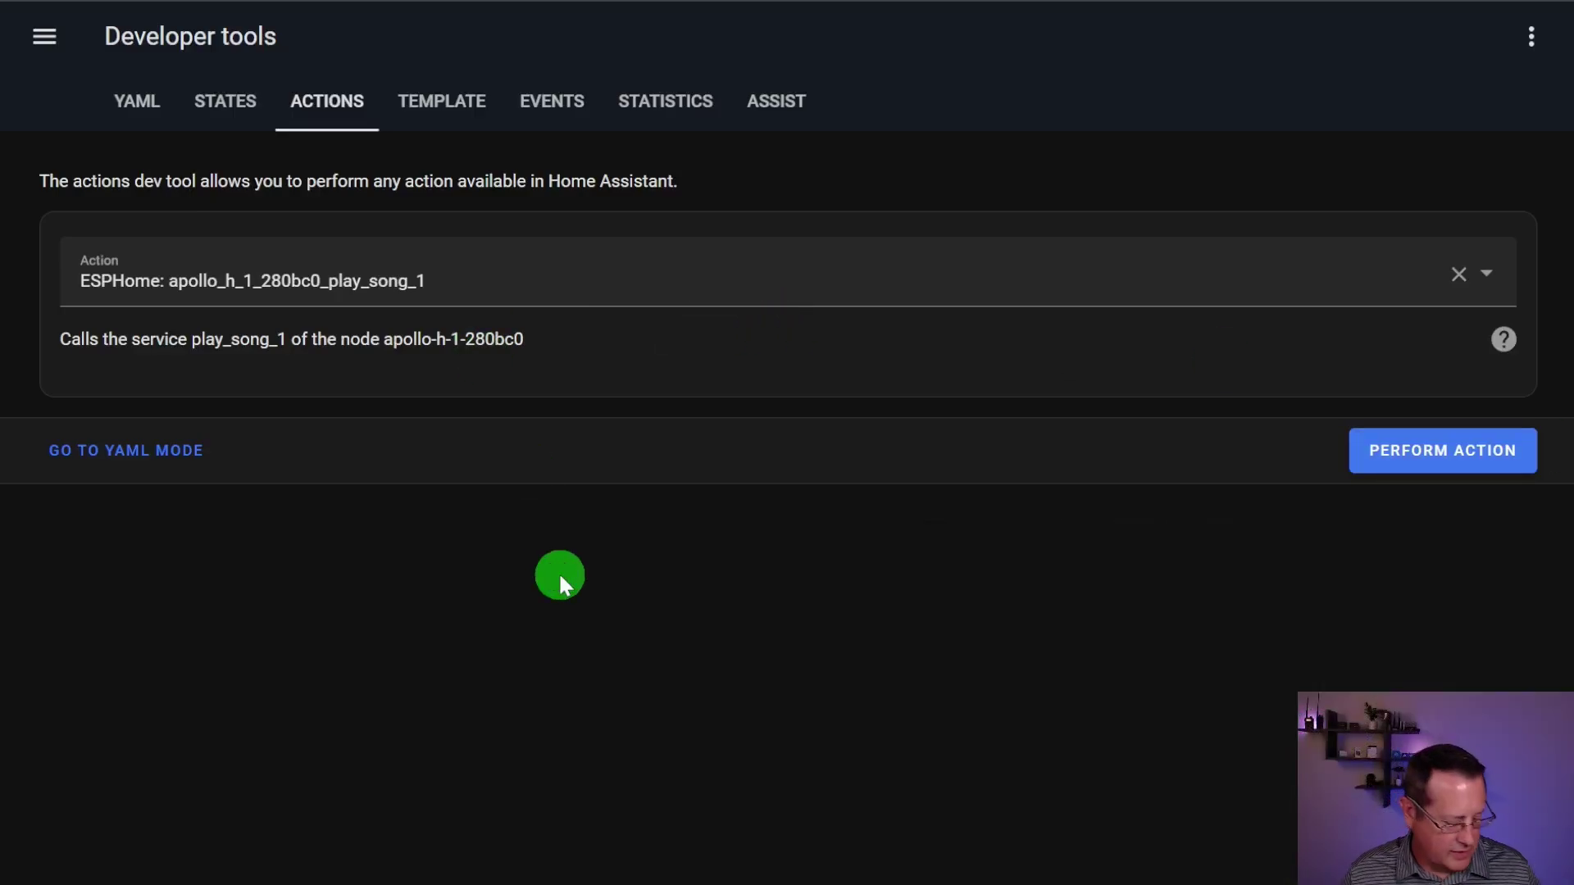
Go to automations via 'cautom' and create a new blank automation.
text(cautom)
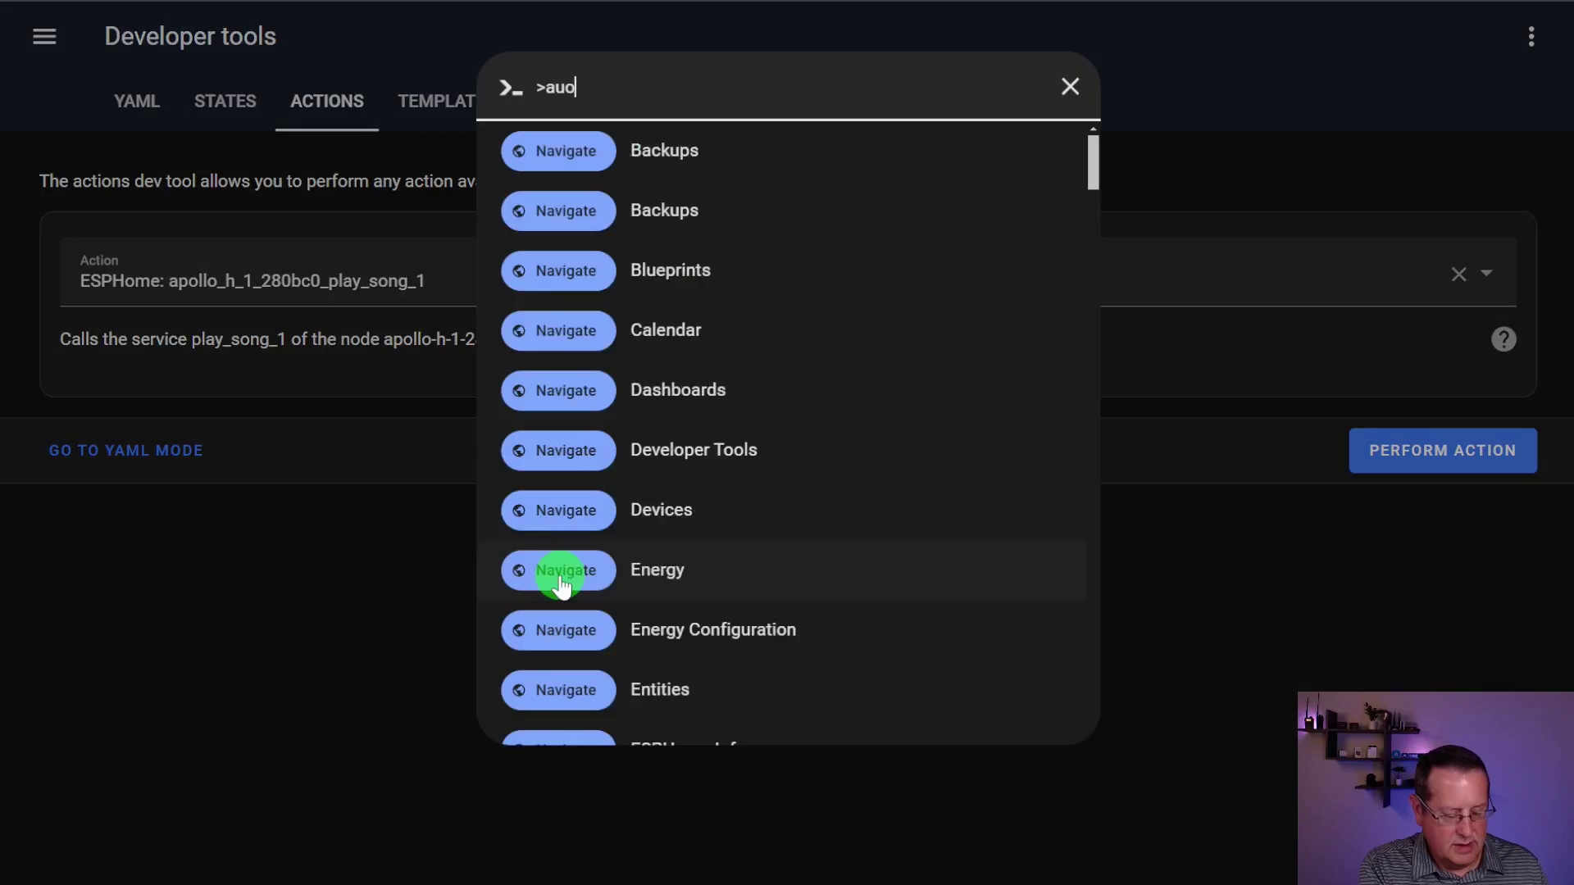
key(Return)
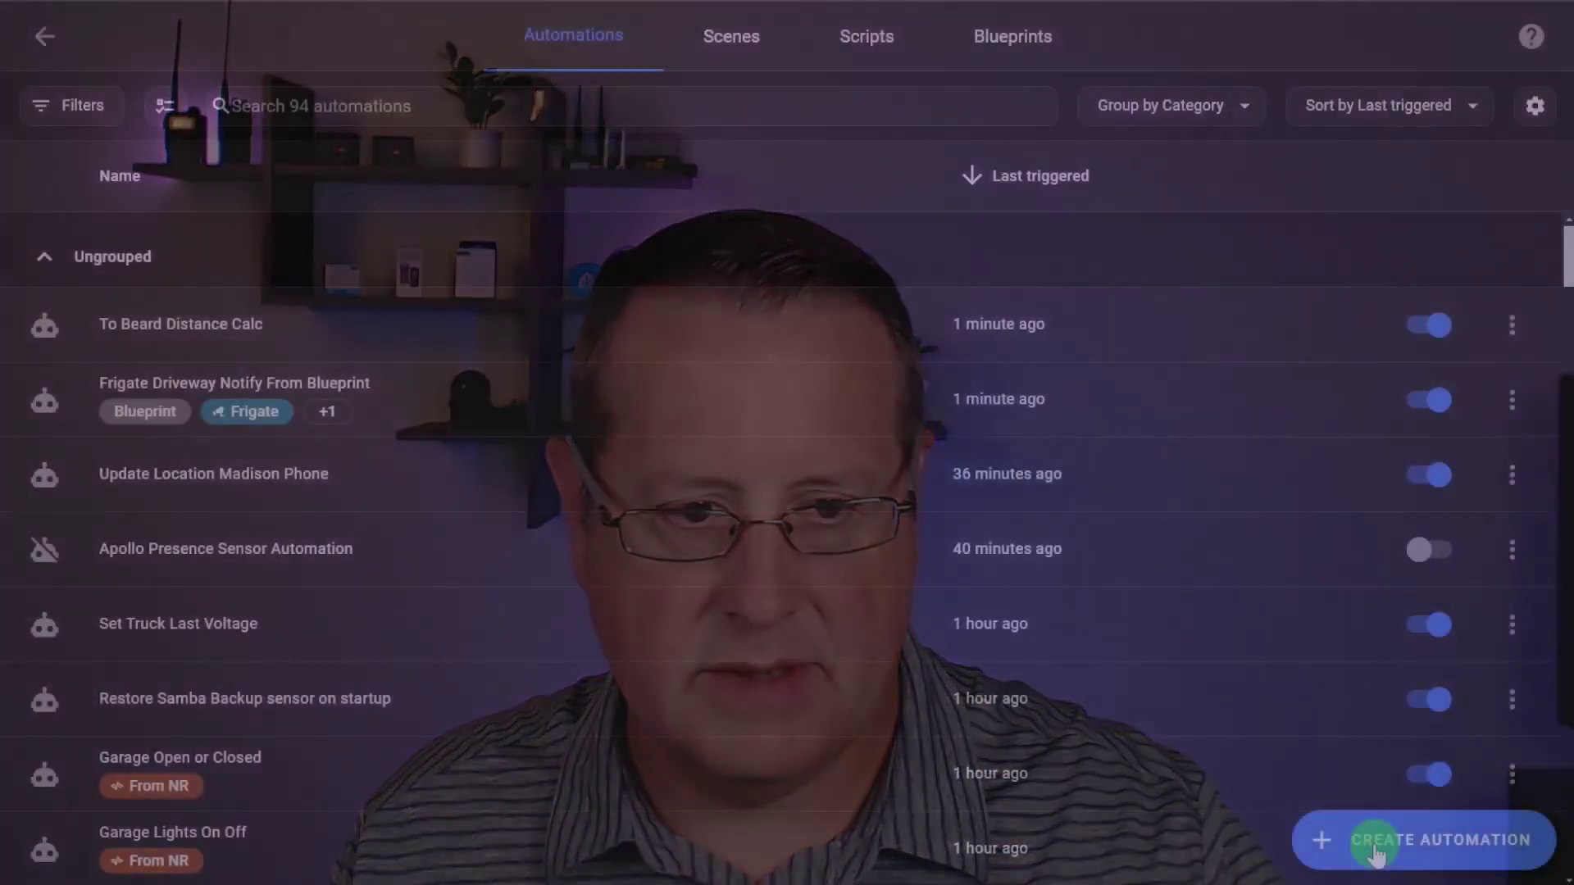
click(1464, 866)
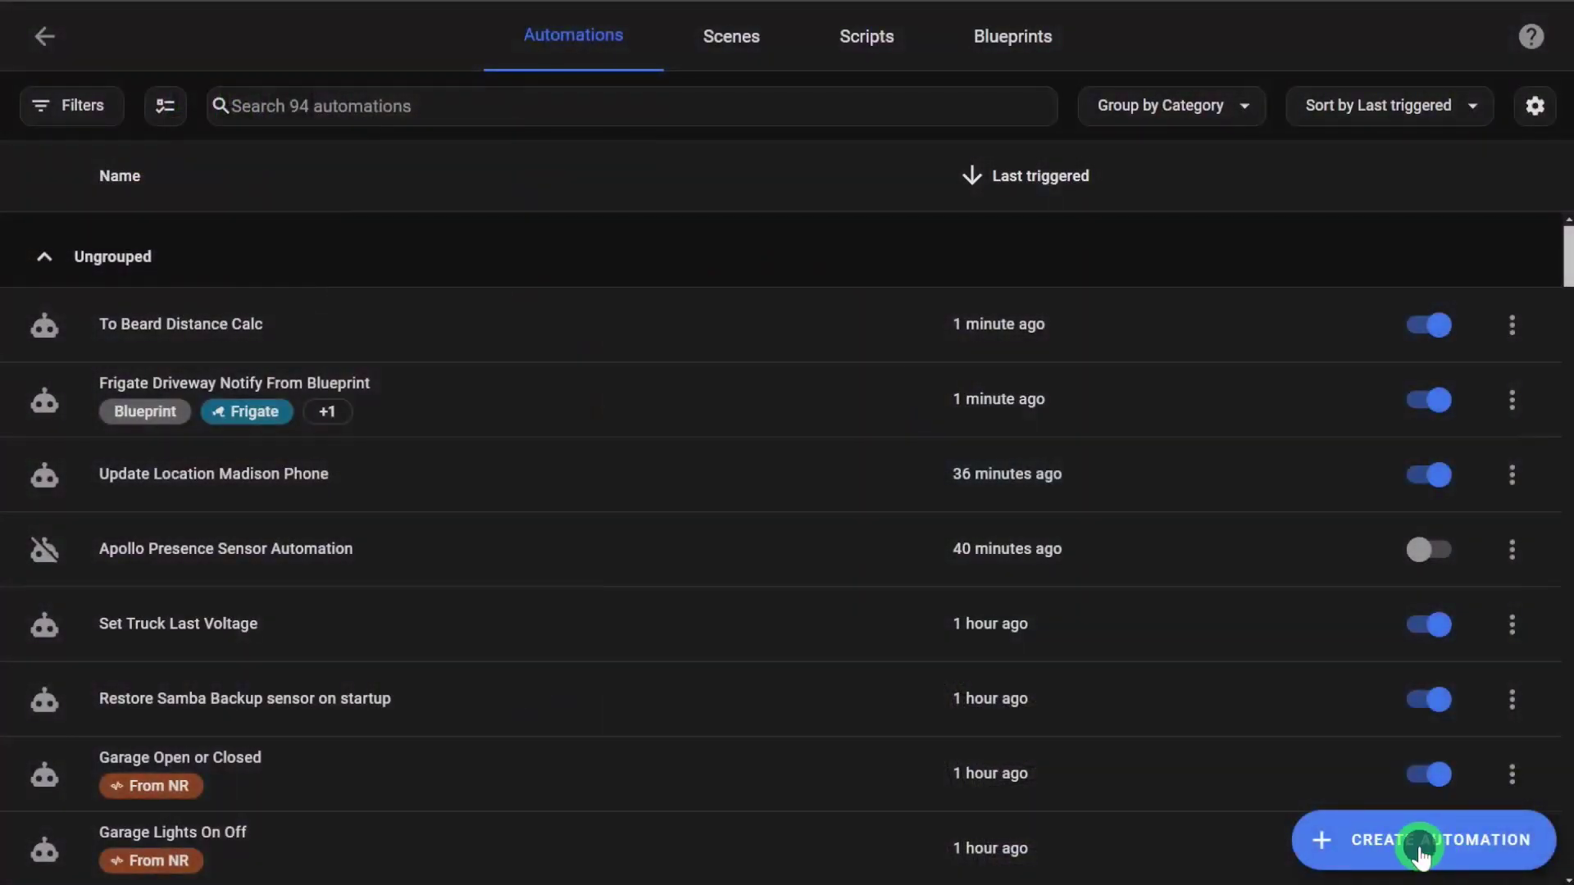
click(643, 334)
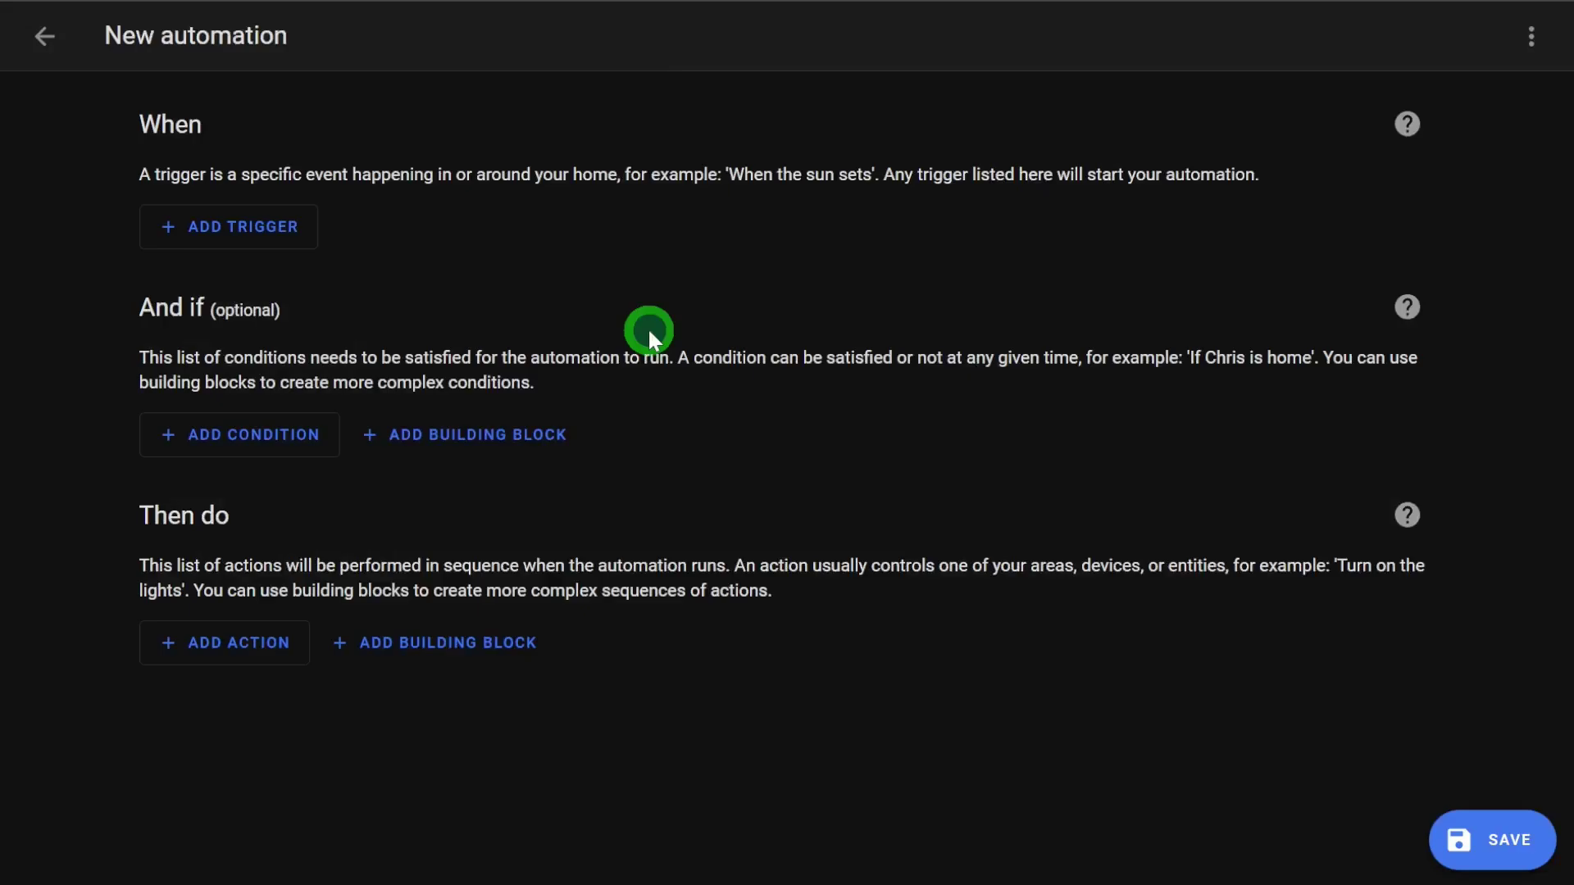
Search the Add action dialog for 'call ser' to find Perform action.
click(187, 218)
click(265, 235)
click(232, 646)
click(780, 330)
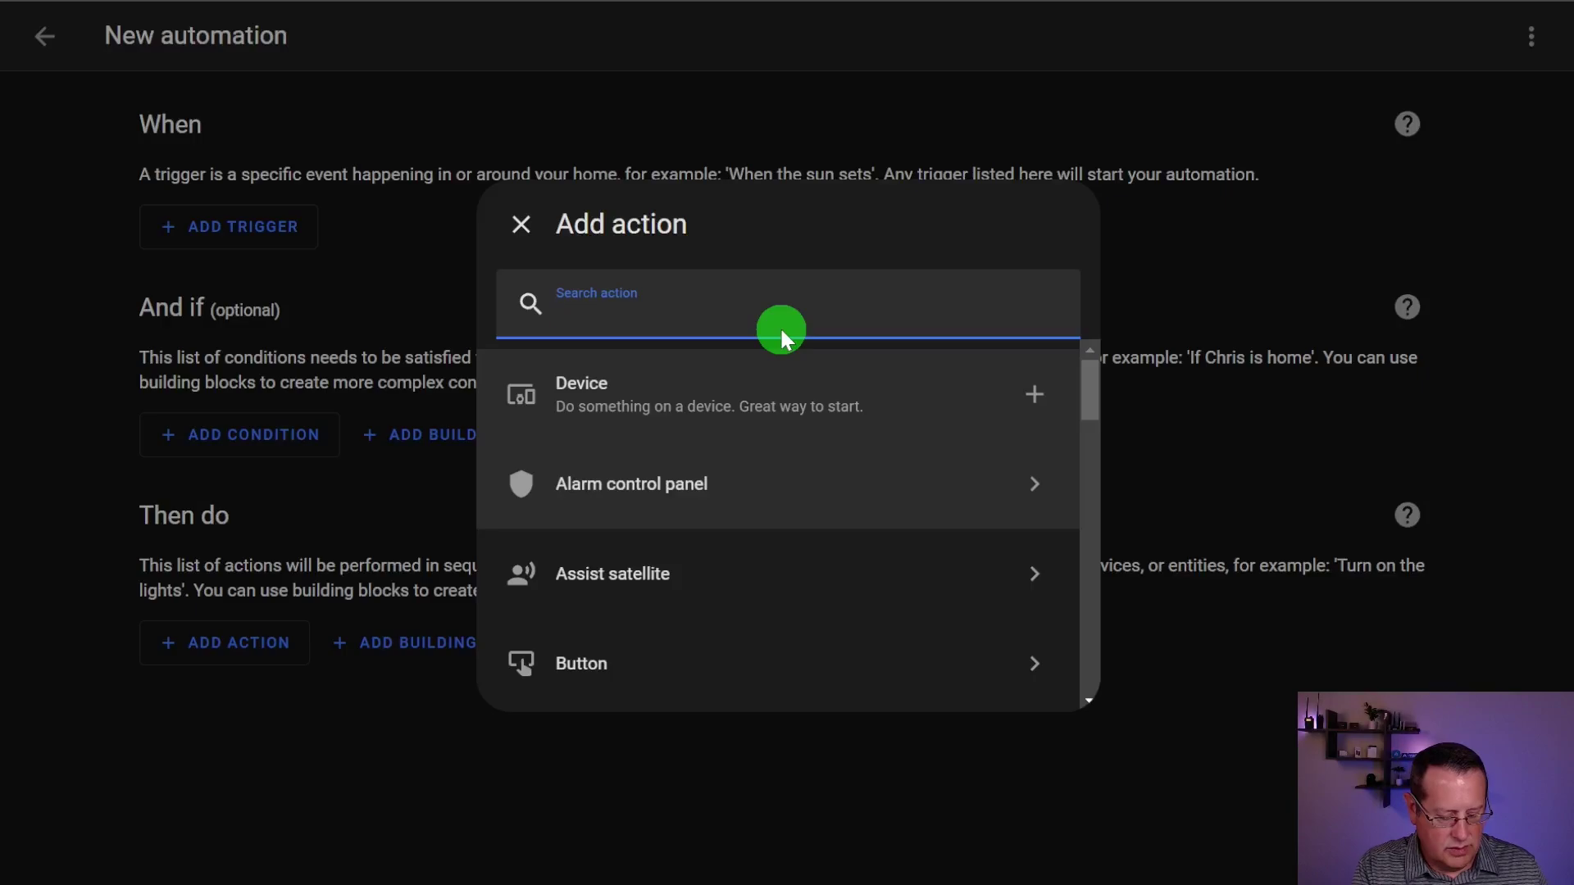
text(call )
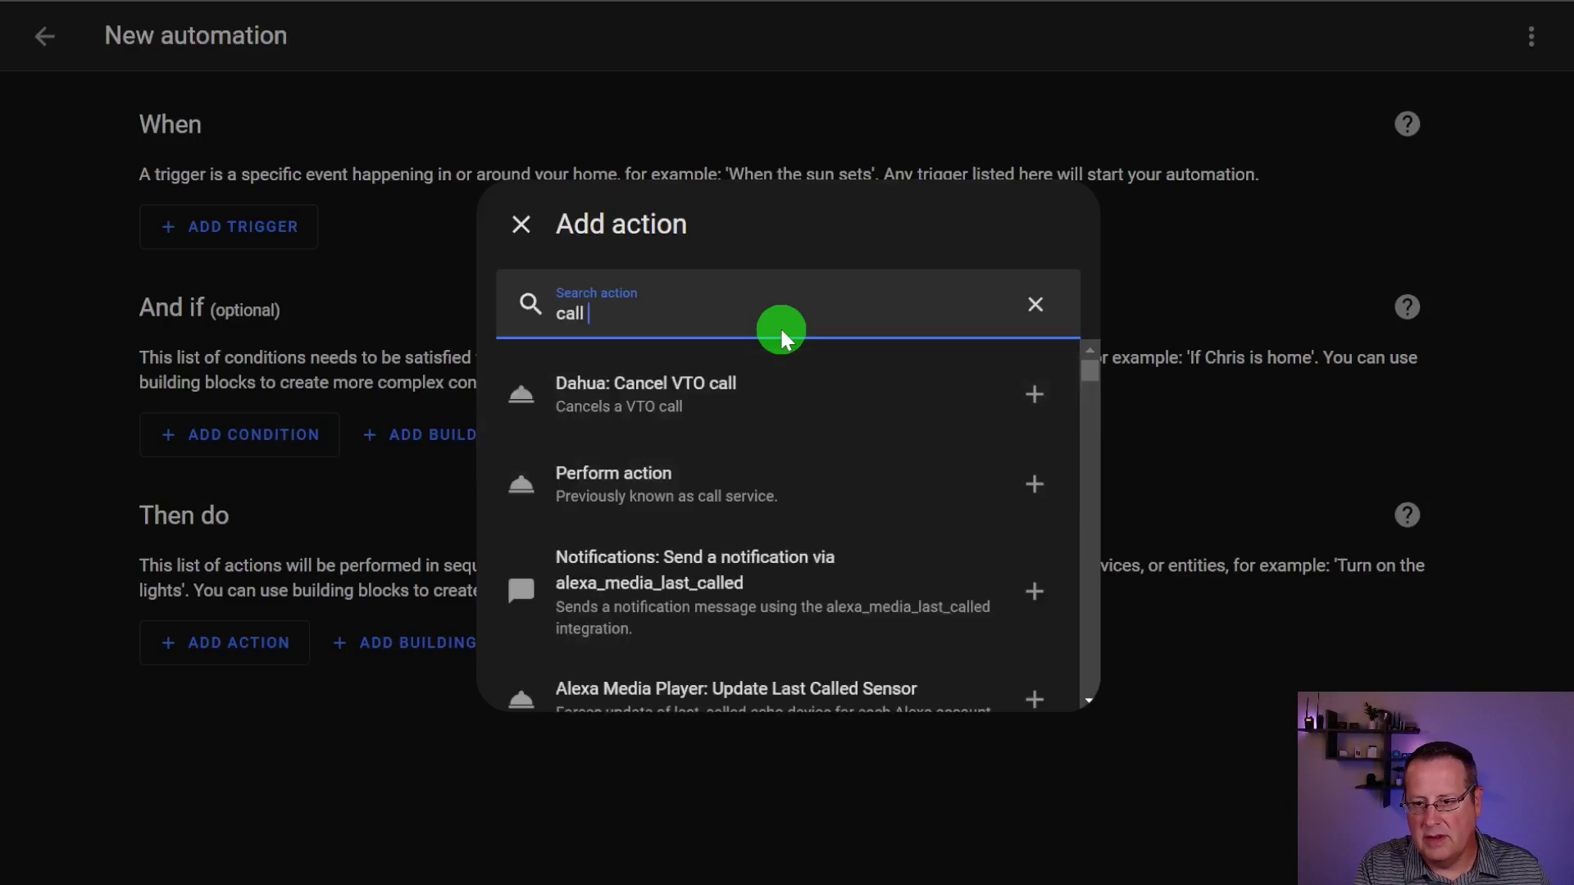
text(ser)
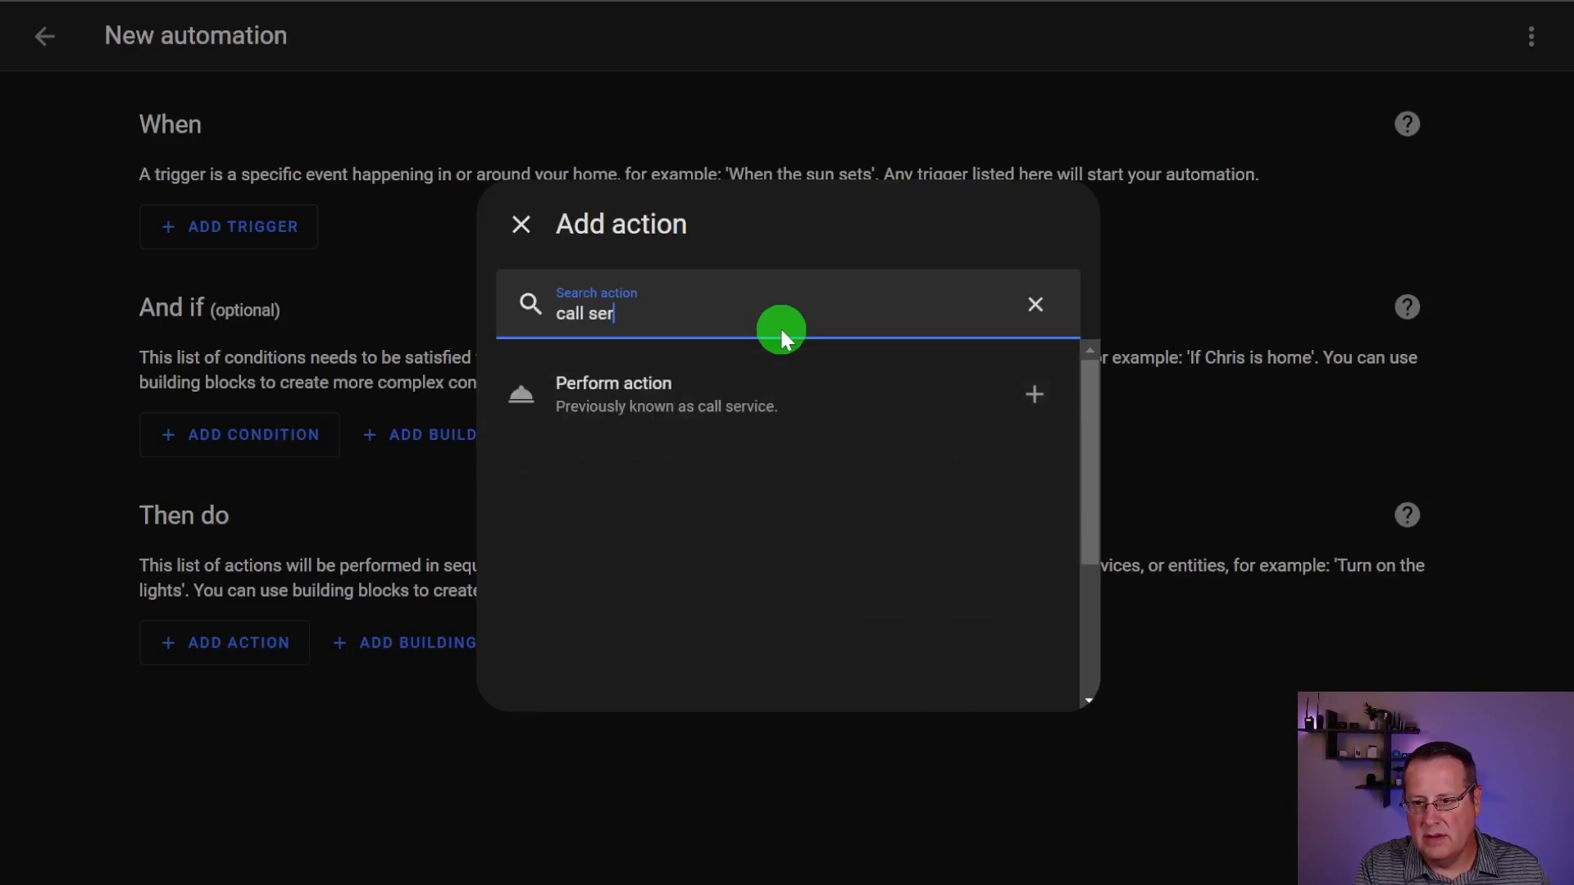
Add a Perform action step using the Apollo H-1's play_song_2 action.
click(636, 410)
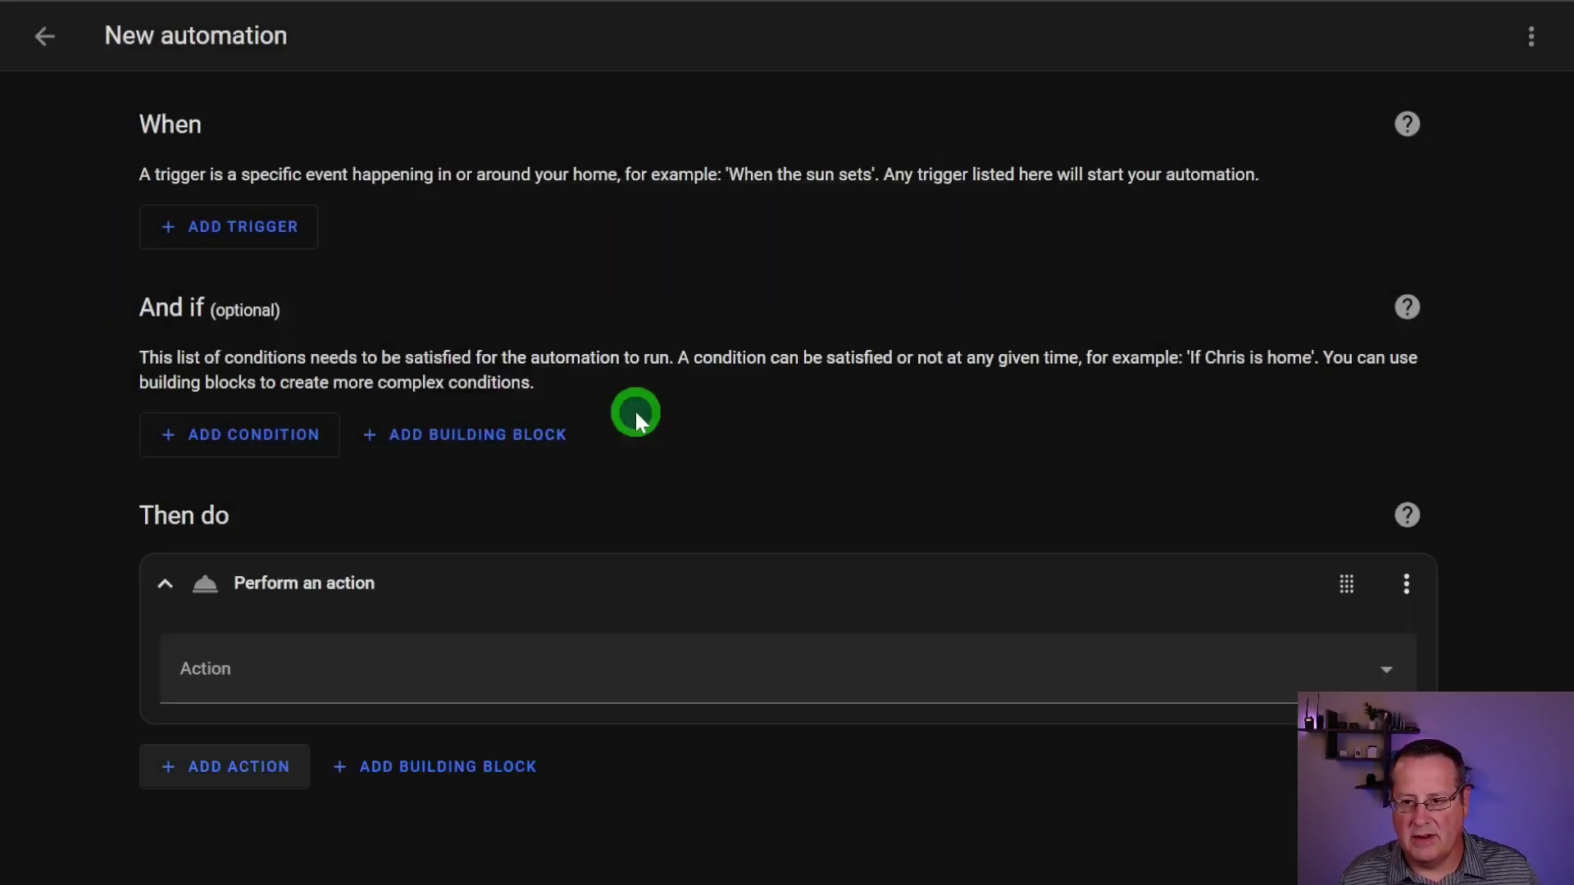
click(582, 655)
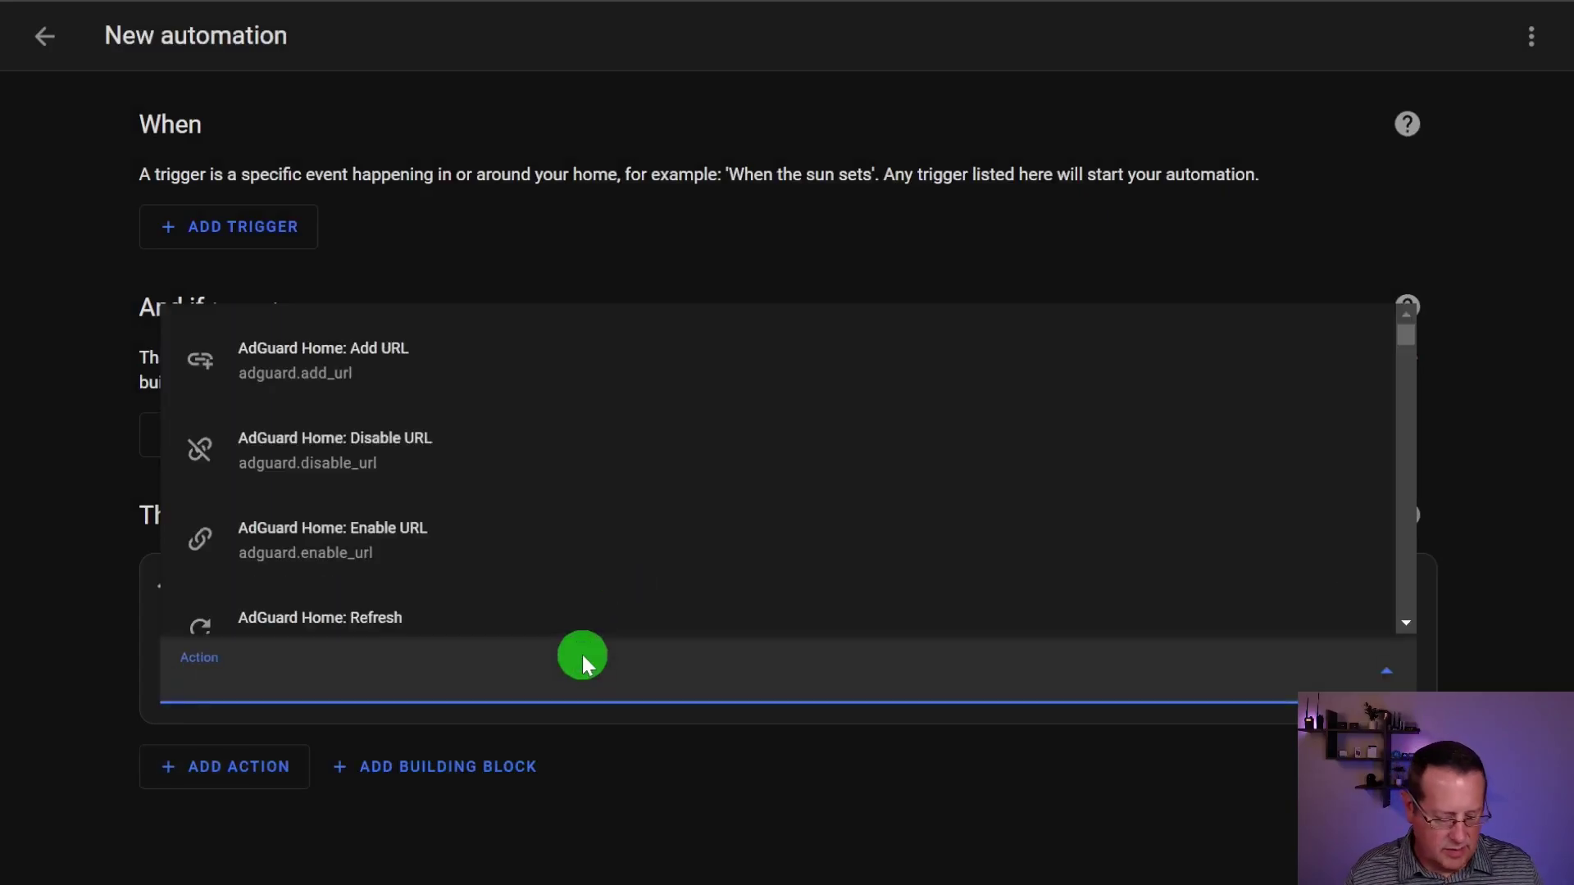
text(apolo)
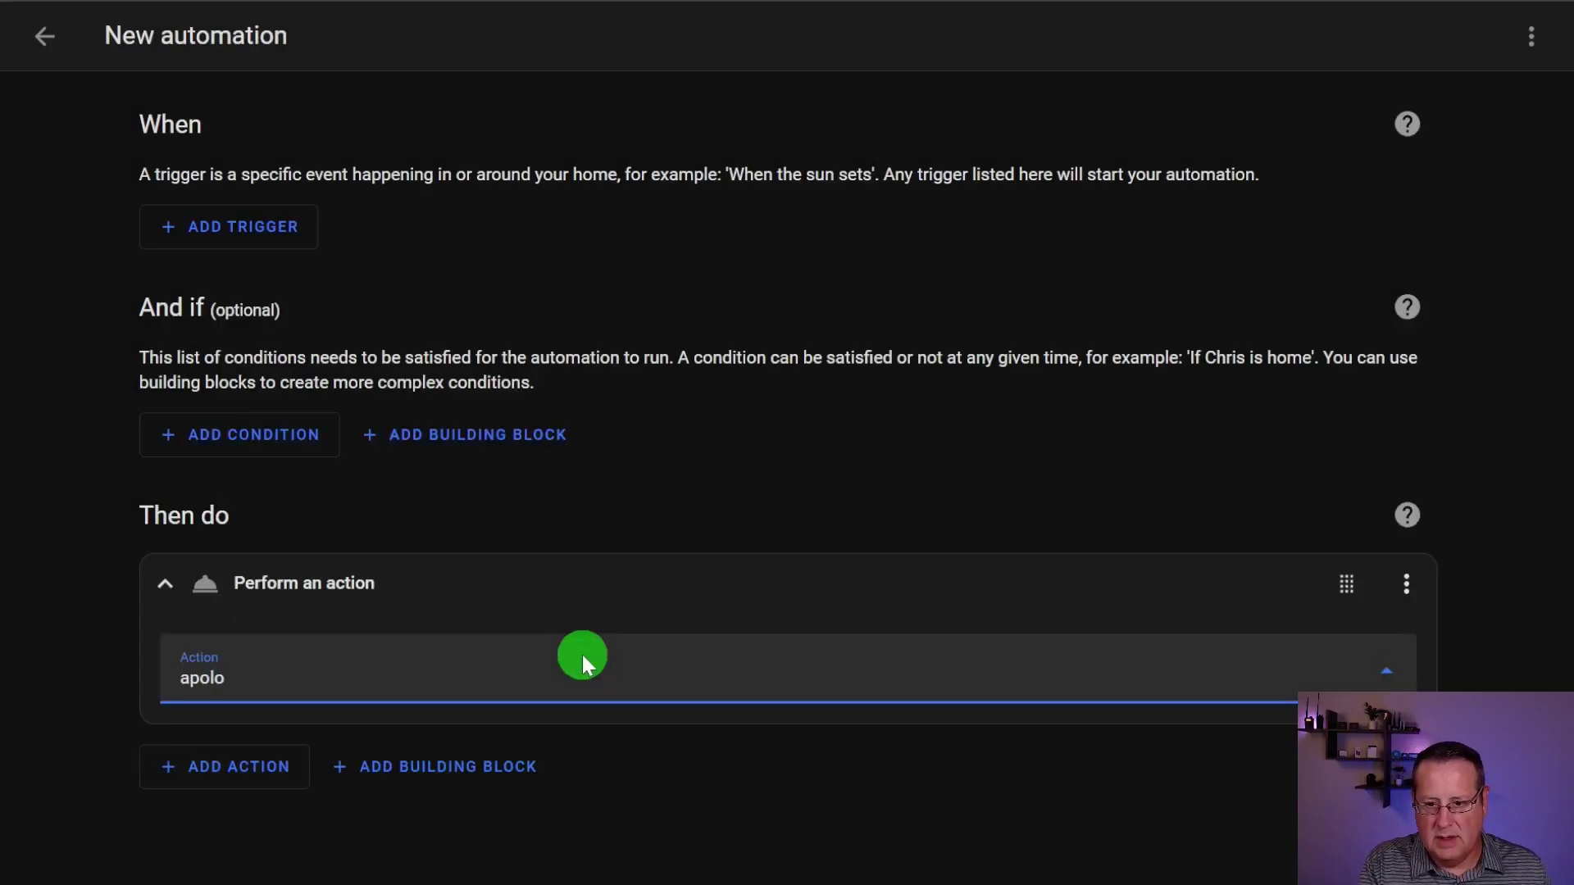
key(BackSpace)
text(lo )
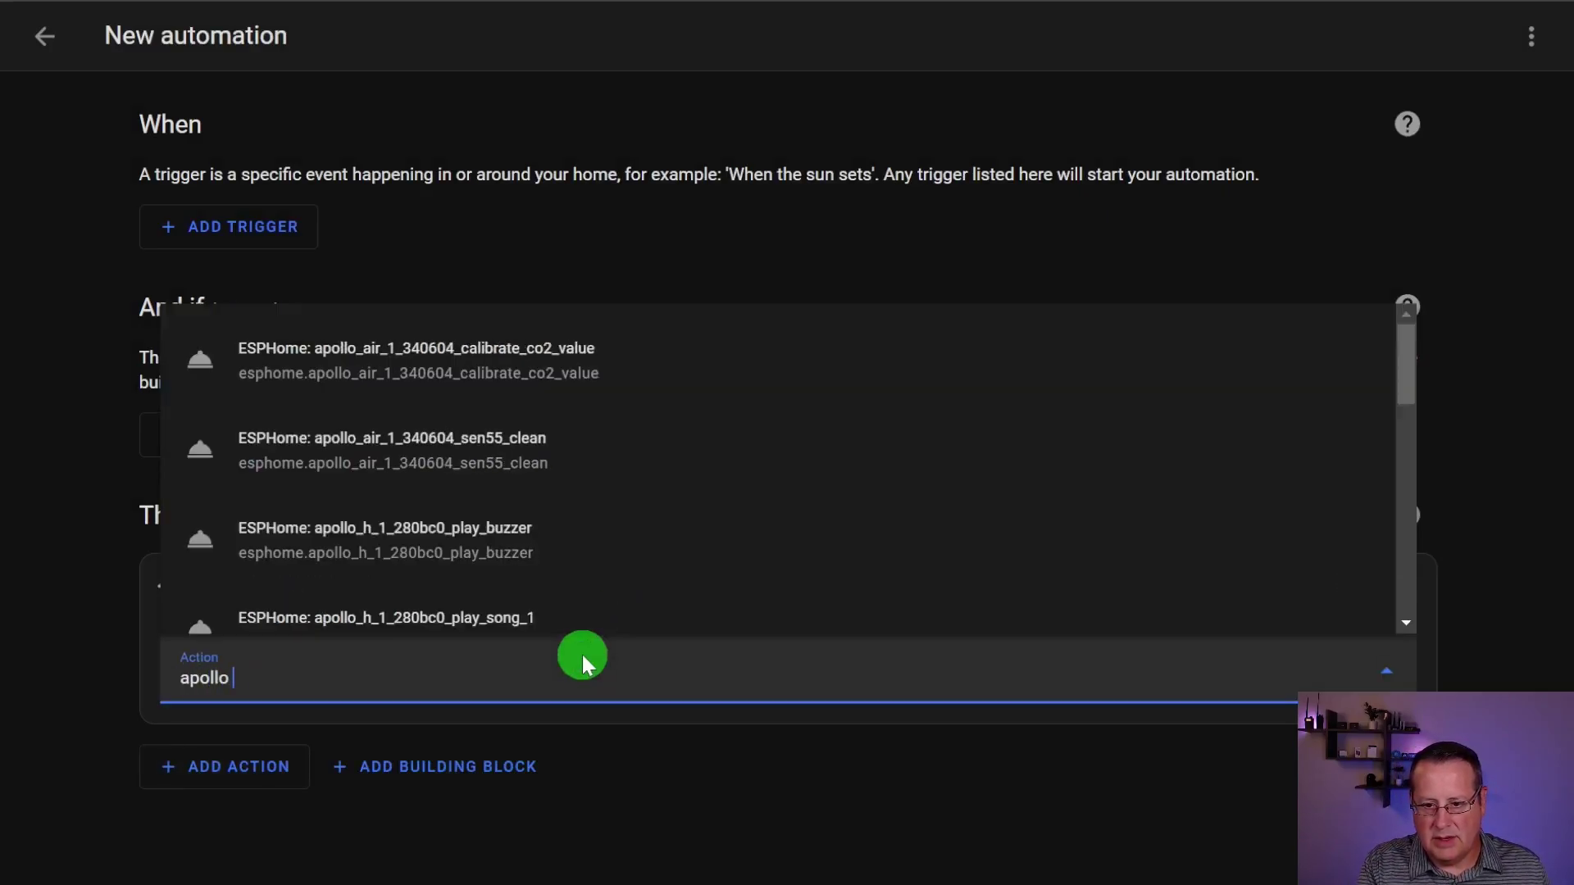
text(h_1)
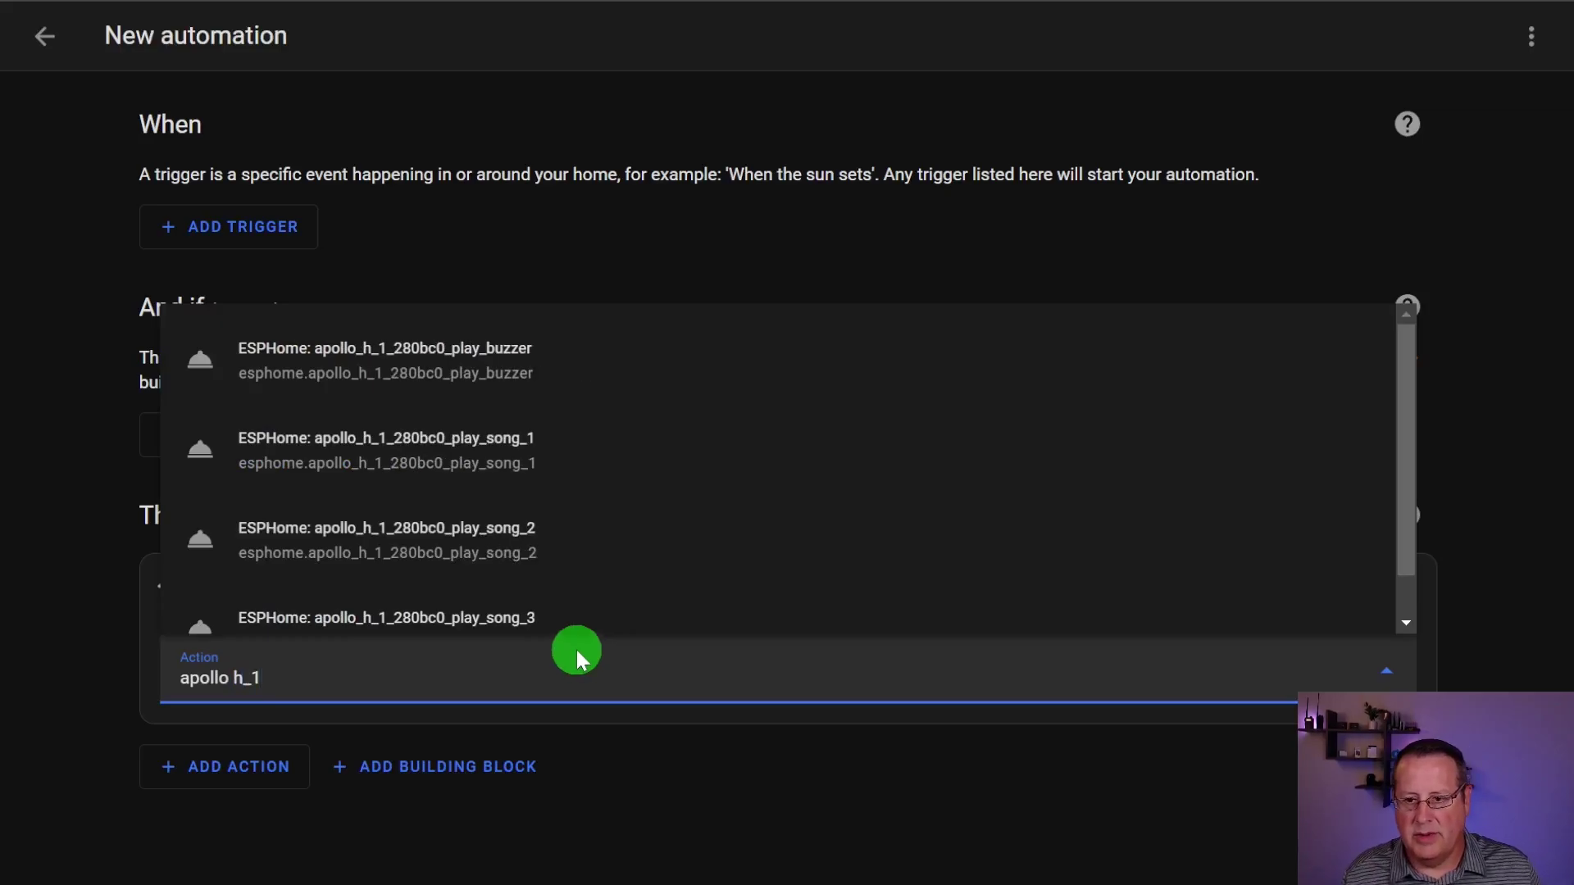
click(495, 547)
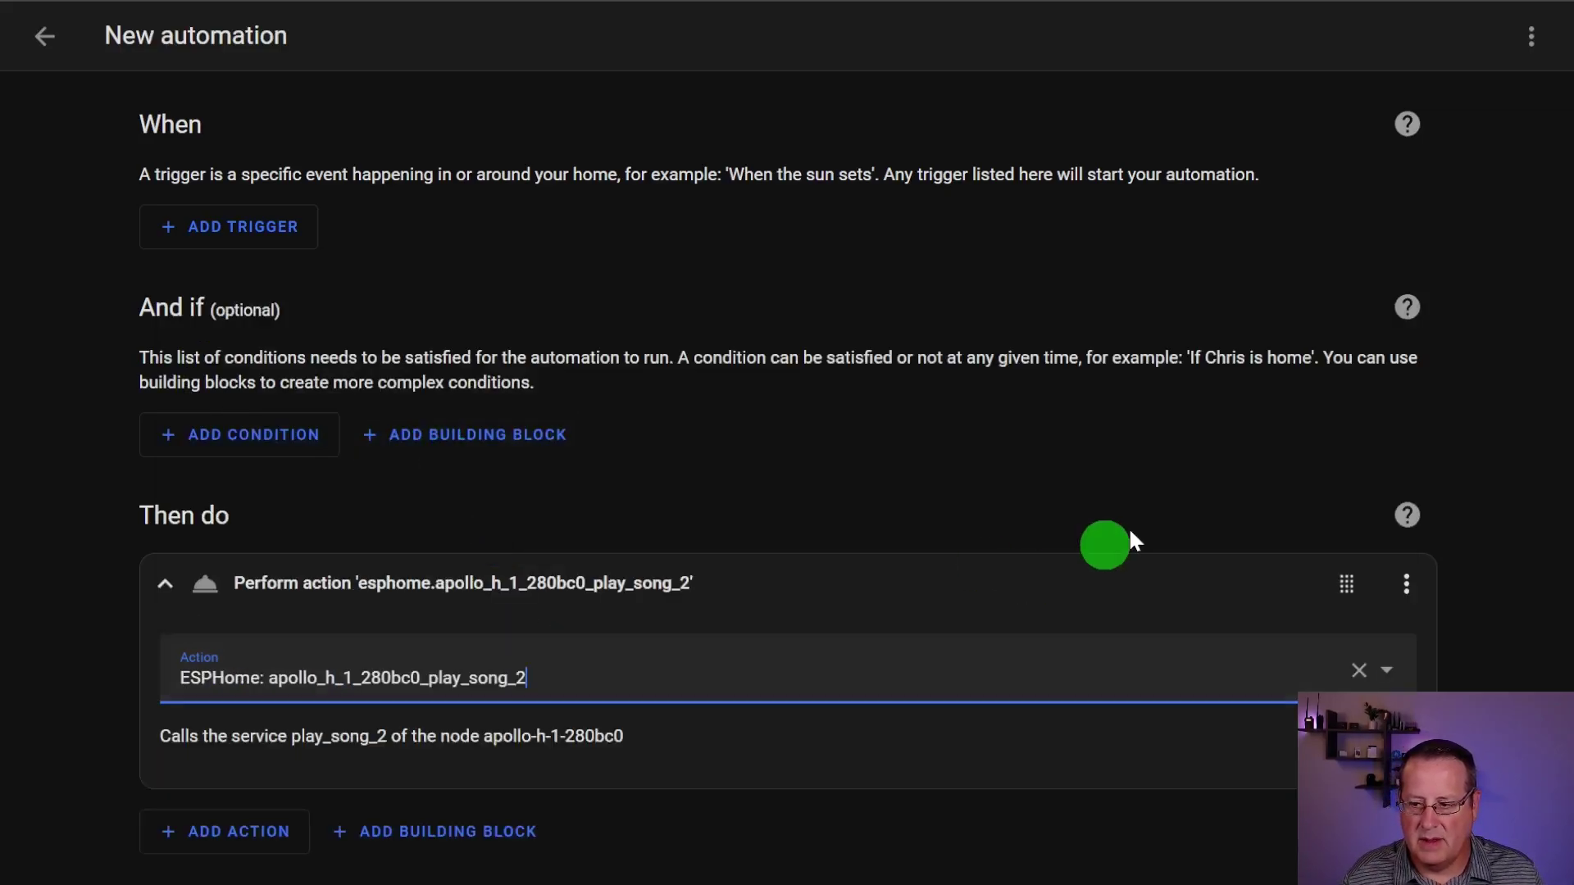
Name the automation 'Play Song 2 on Ornament' in the save prompt.
key(ctrl+s)
drag(781, 406, 563, 413)
text(P)
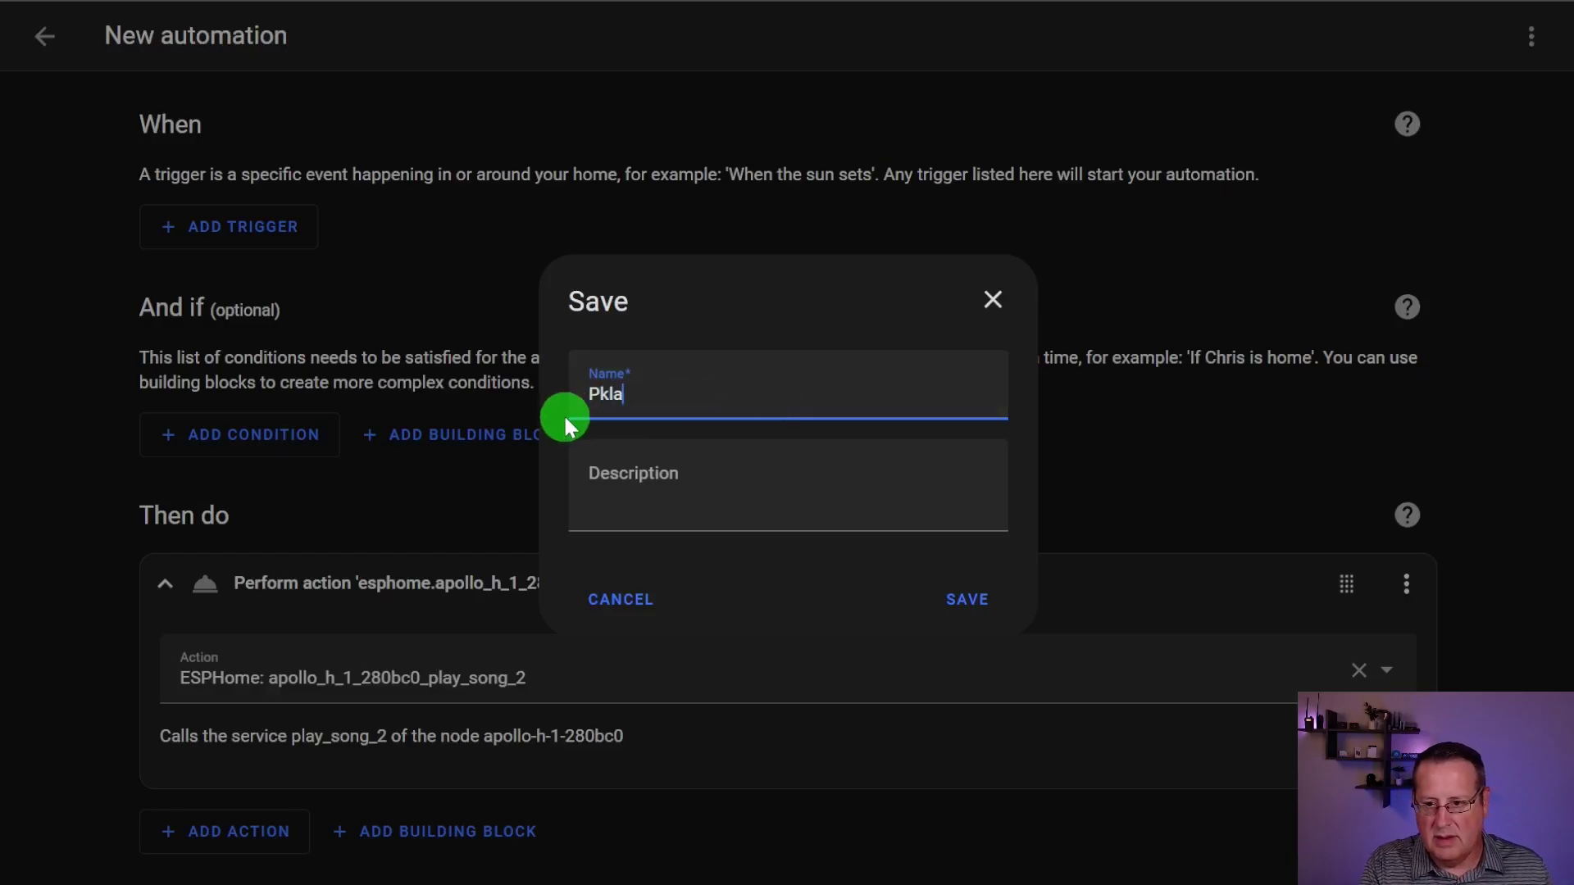
text(lay Song 2)
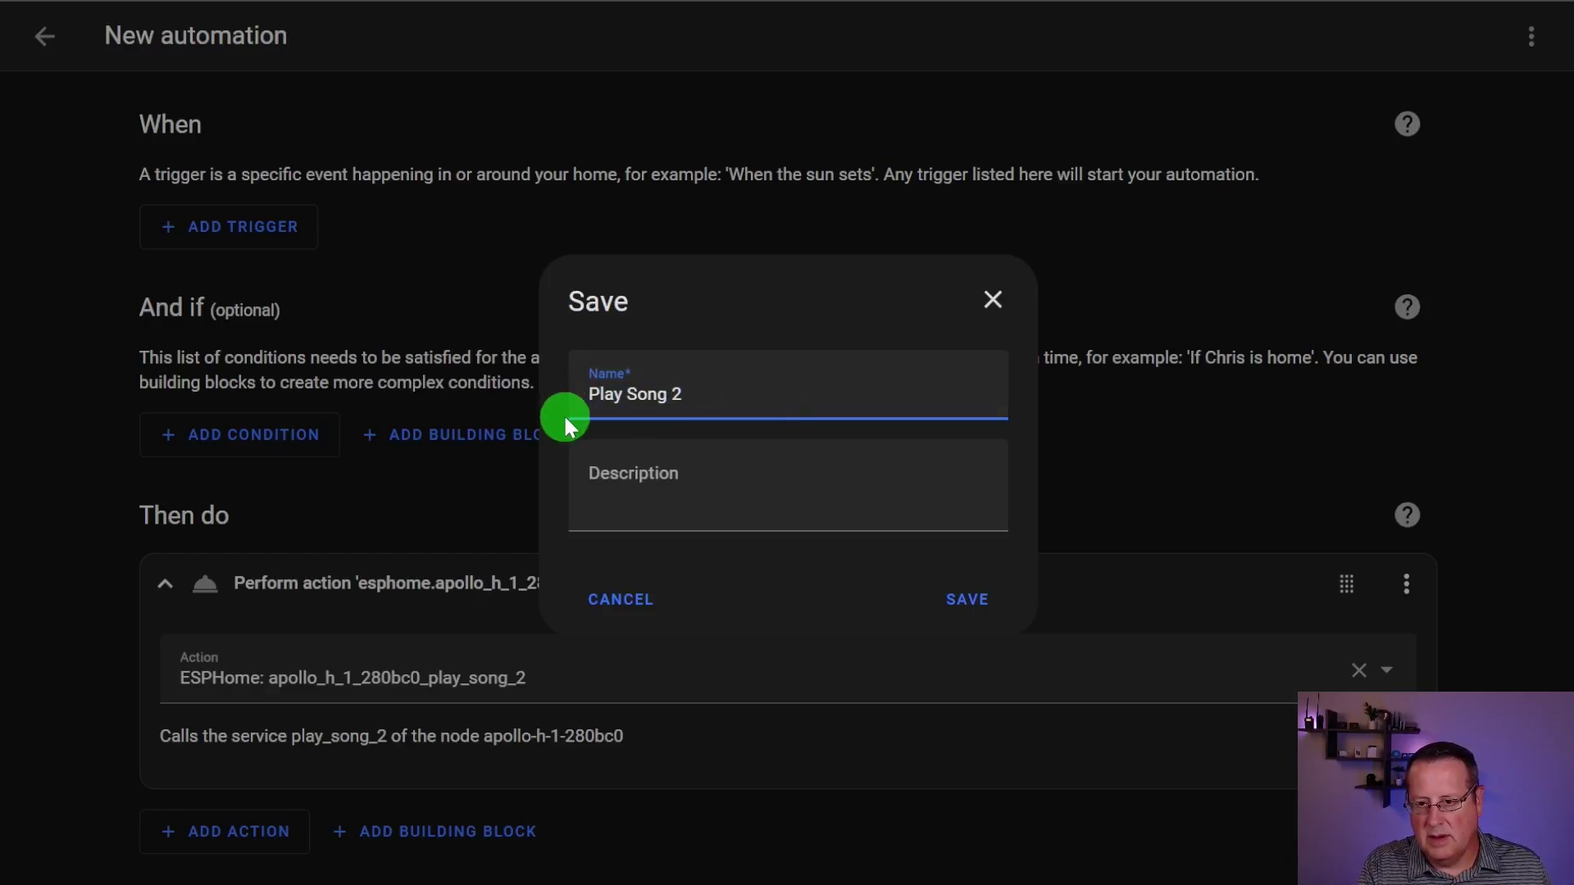
text( on Ornament)
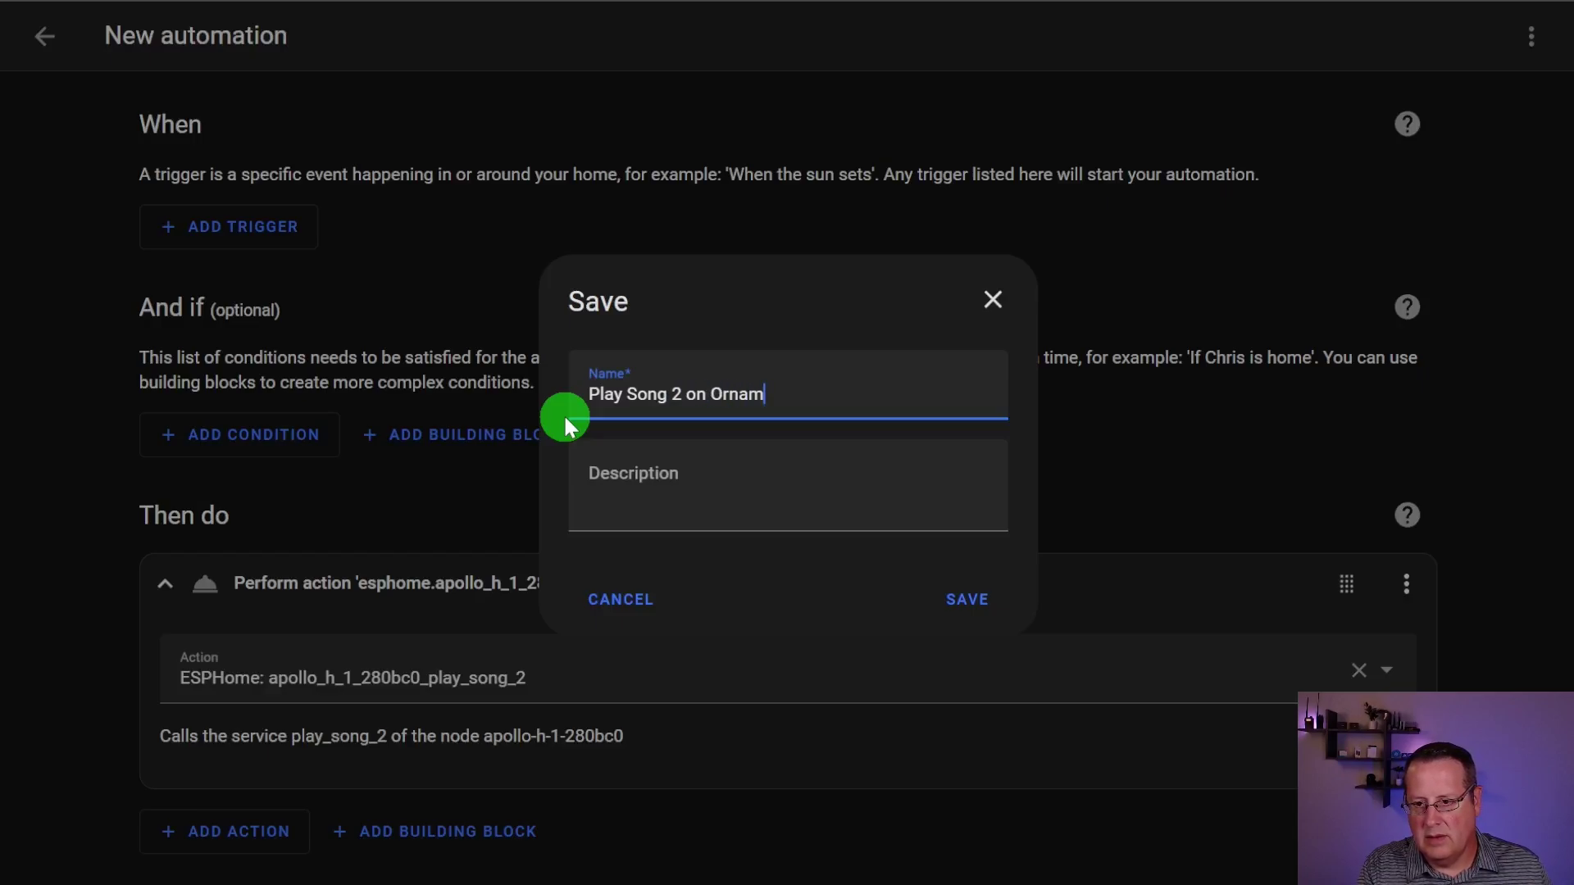
Save the automation and add a Sun trigger set to Sunset.
click(957, 599)
click(957, 606)
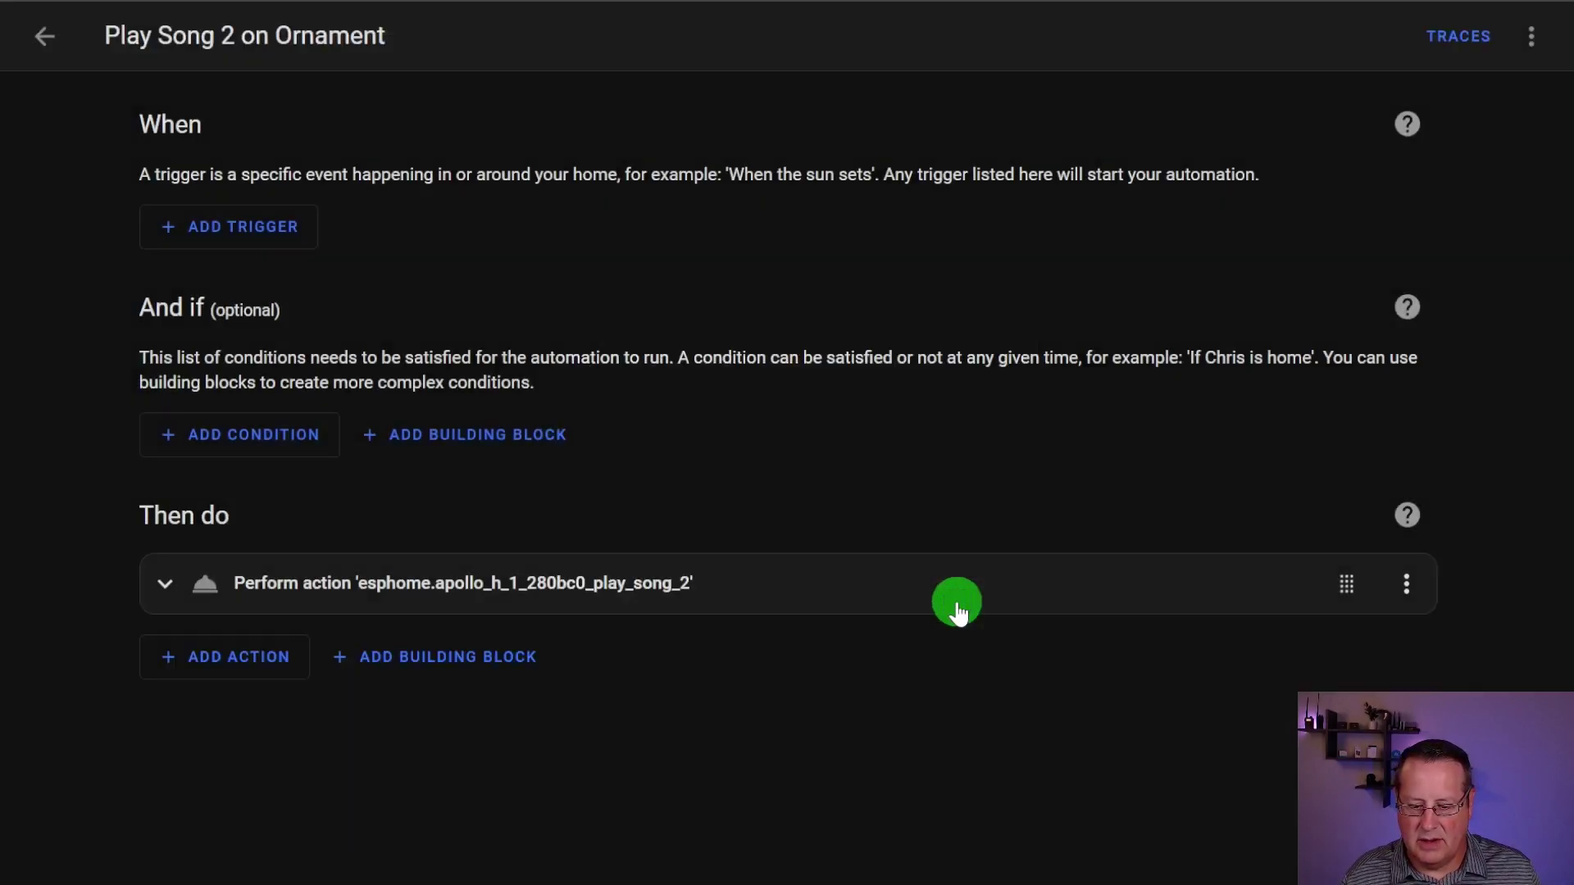
click(291, 242)
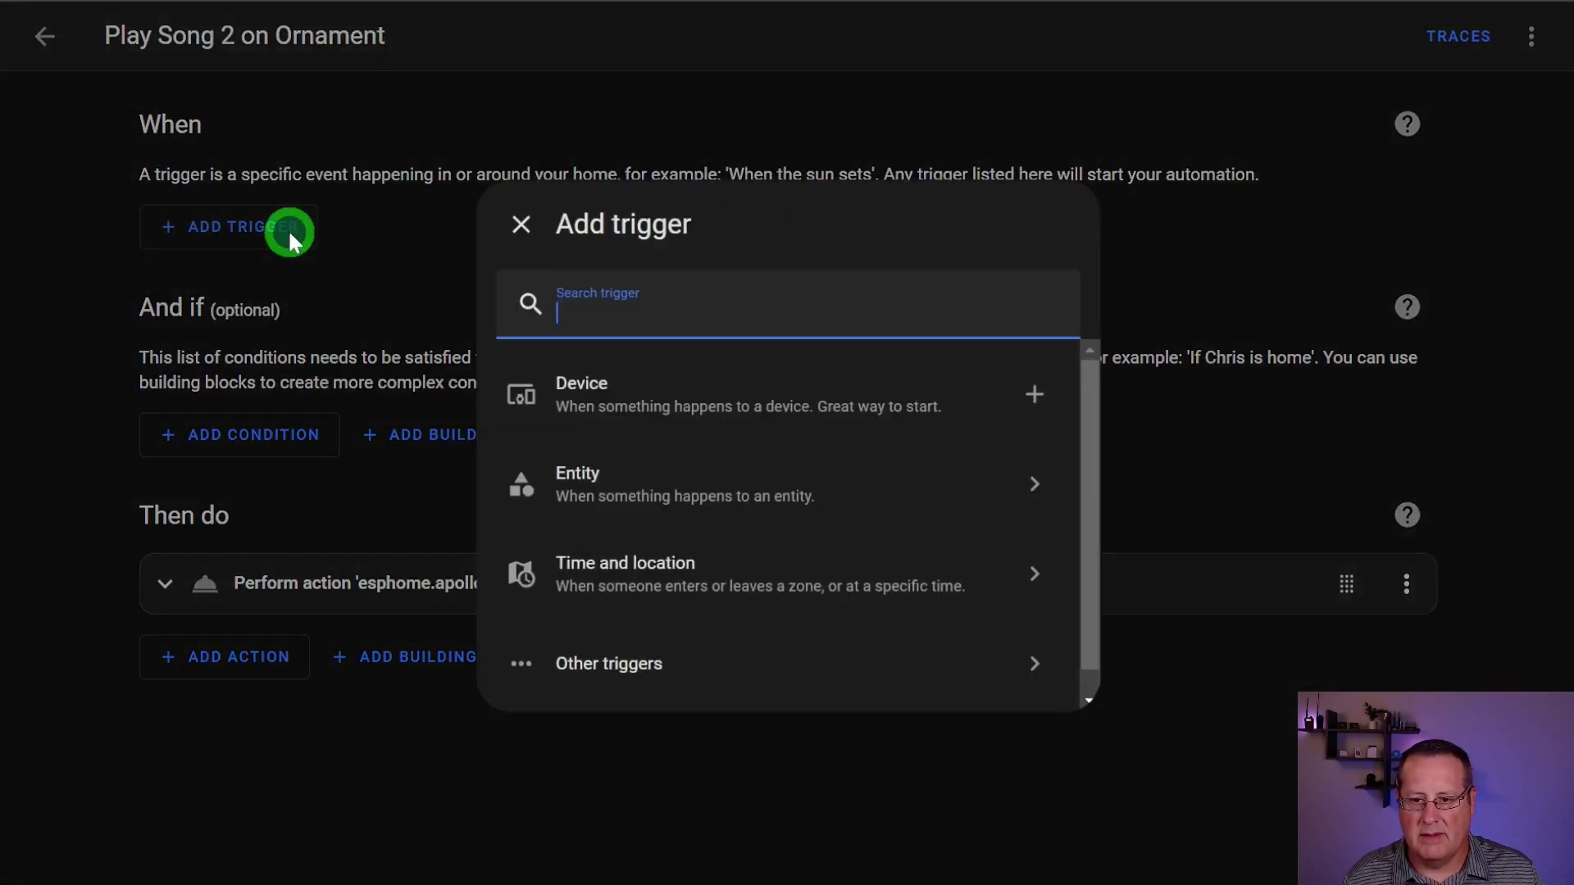
text(sun)
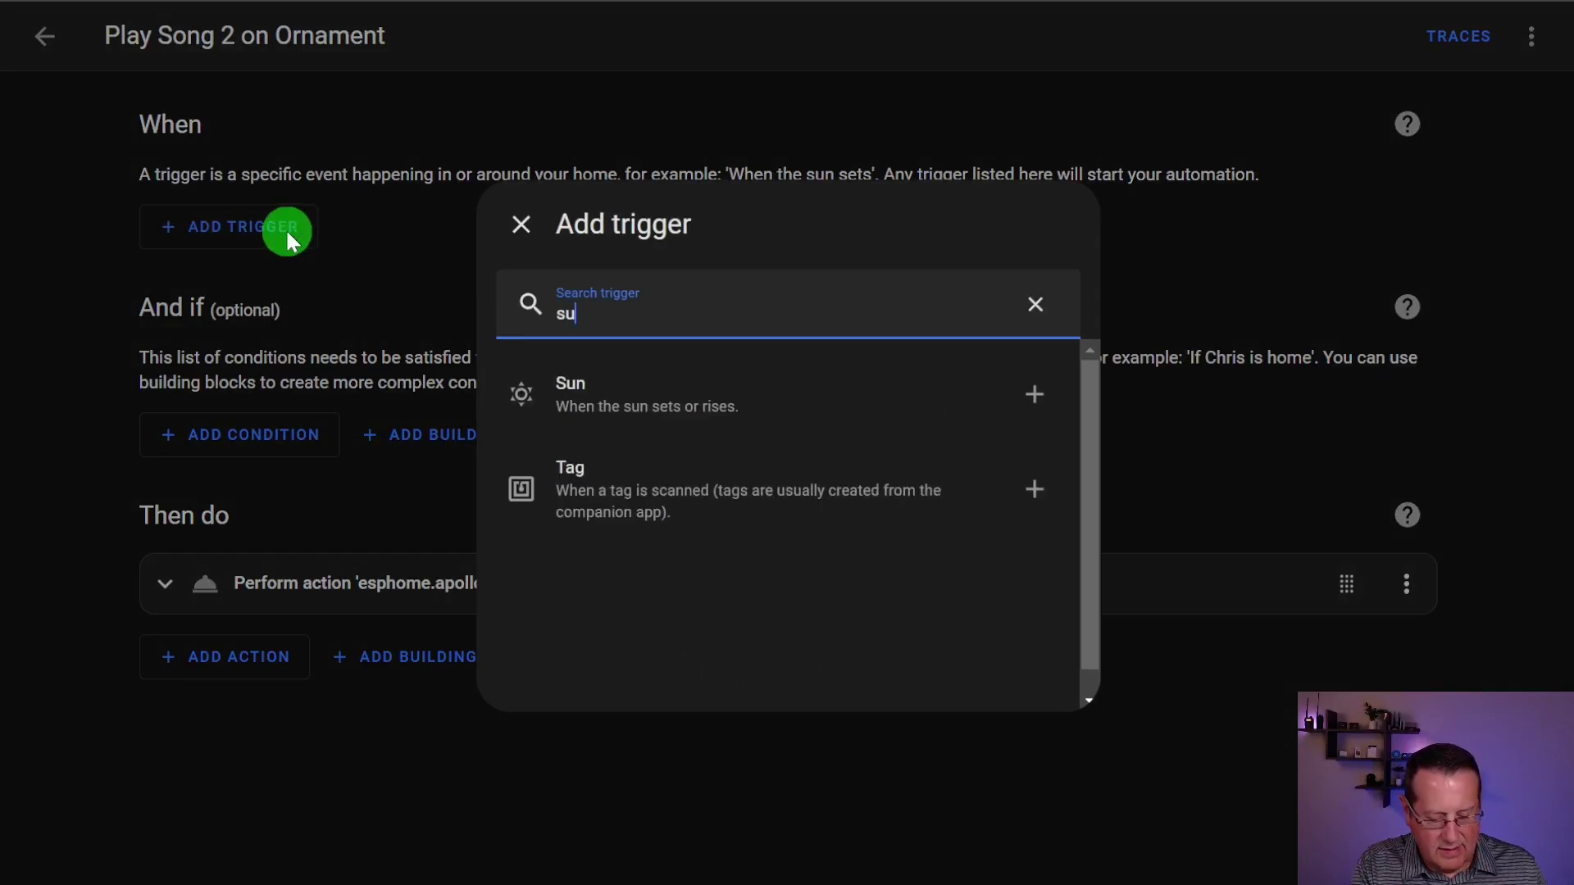
click(715, 389)
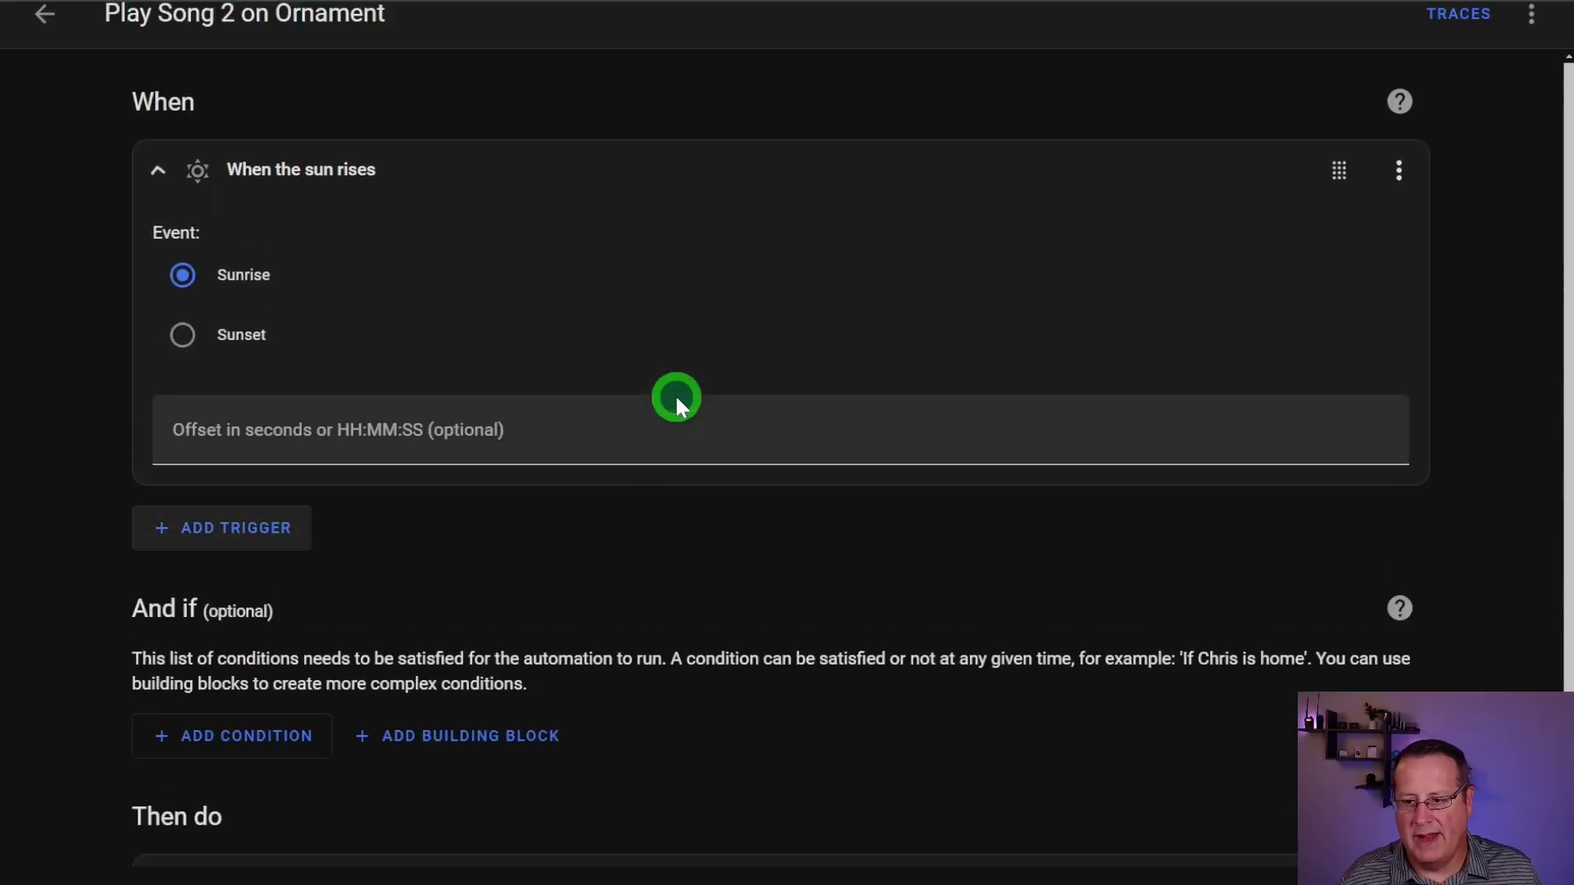
click(171, 376)
scroll(96, 417, down, 2)
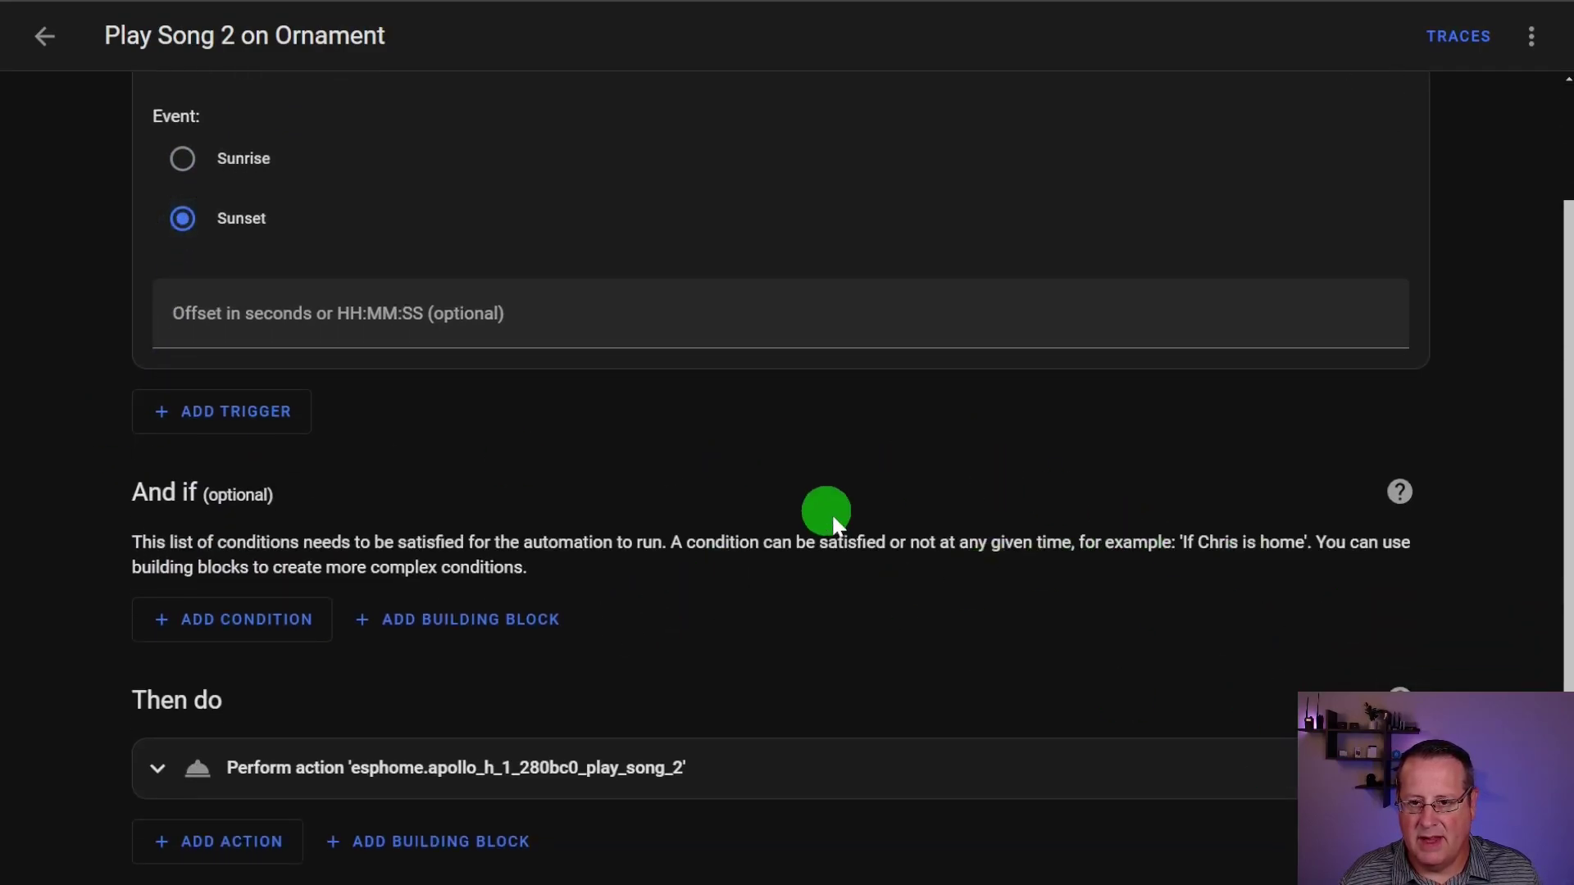
Run the Play Song 2 on Ornament automation once and view its trace.
click(1531, 36)
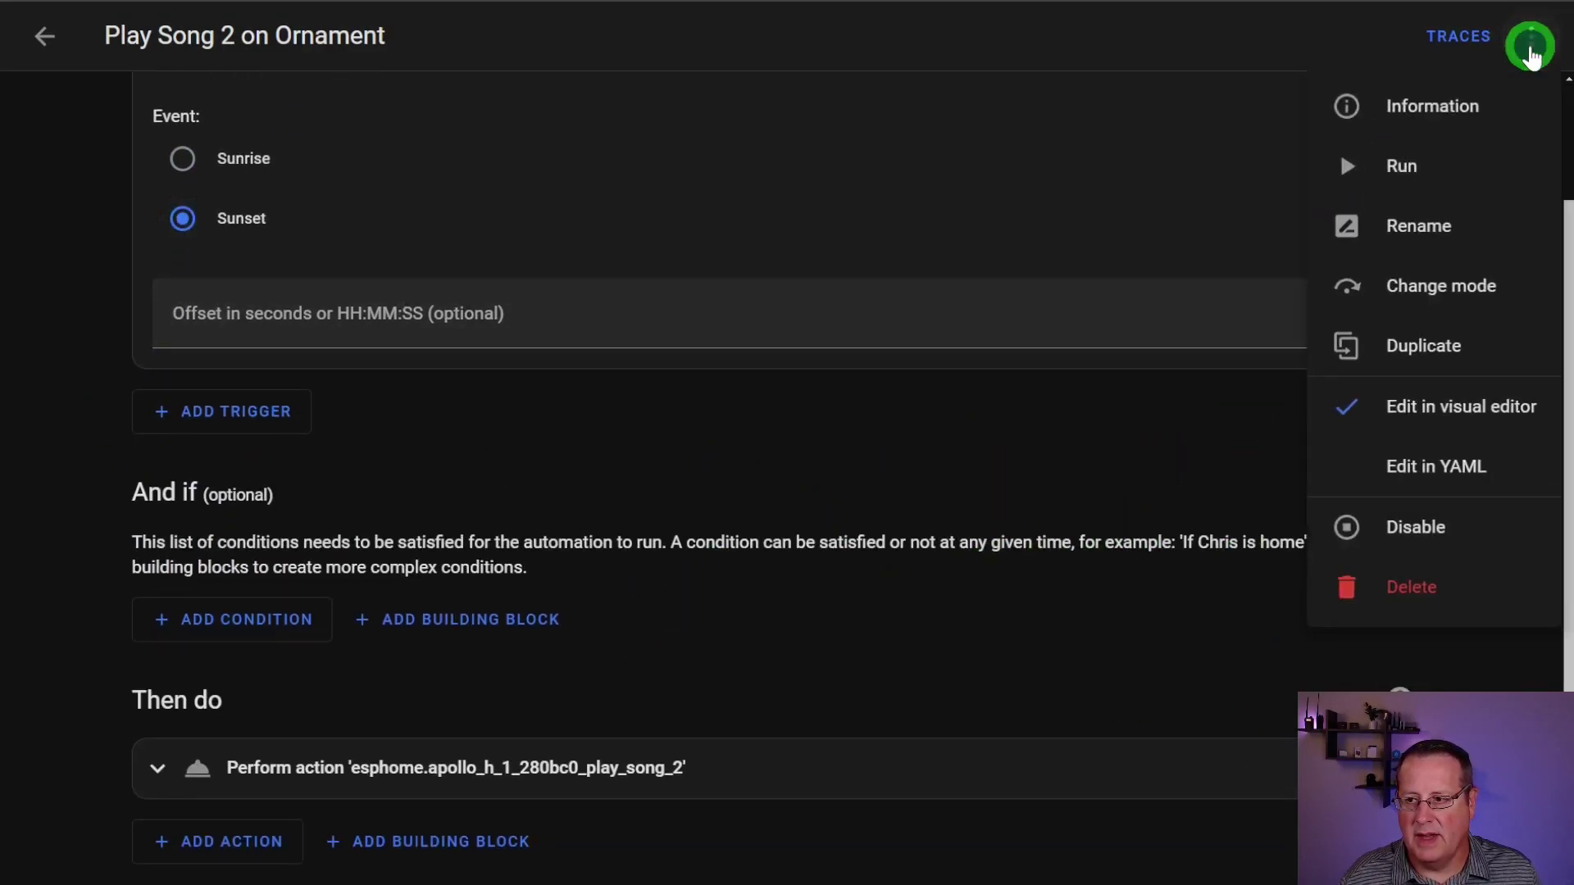
click(1435, 181)
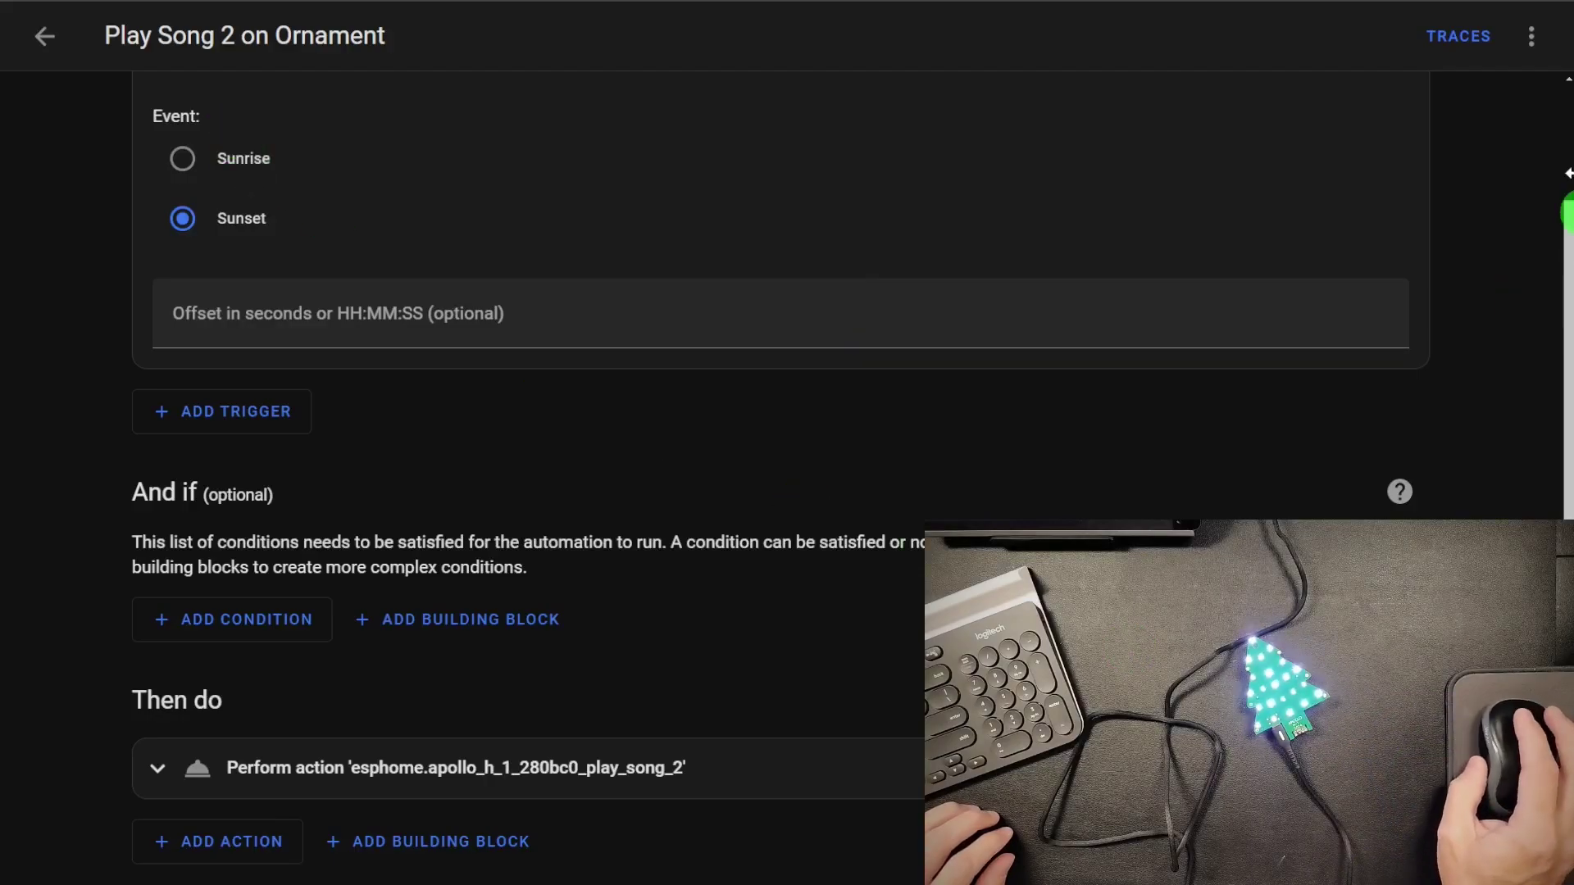
click(1436, 37)
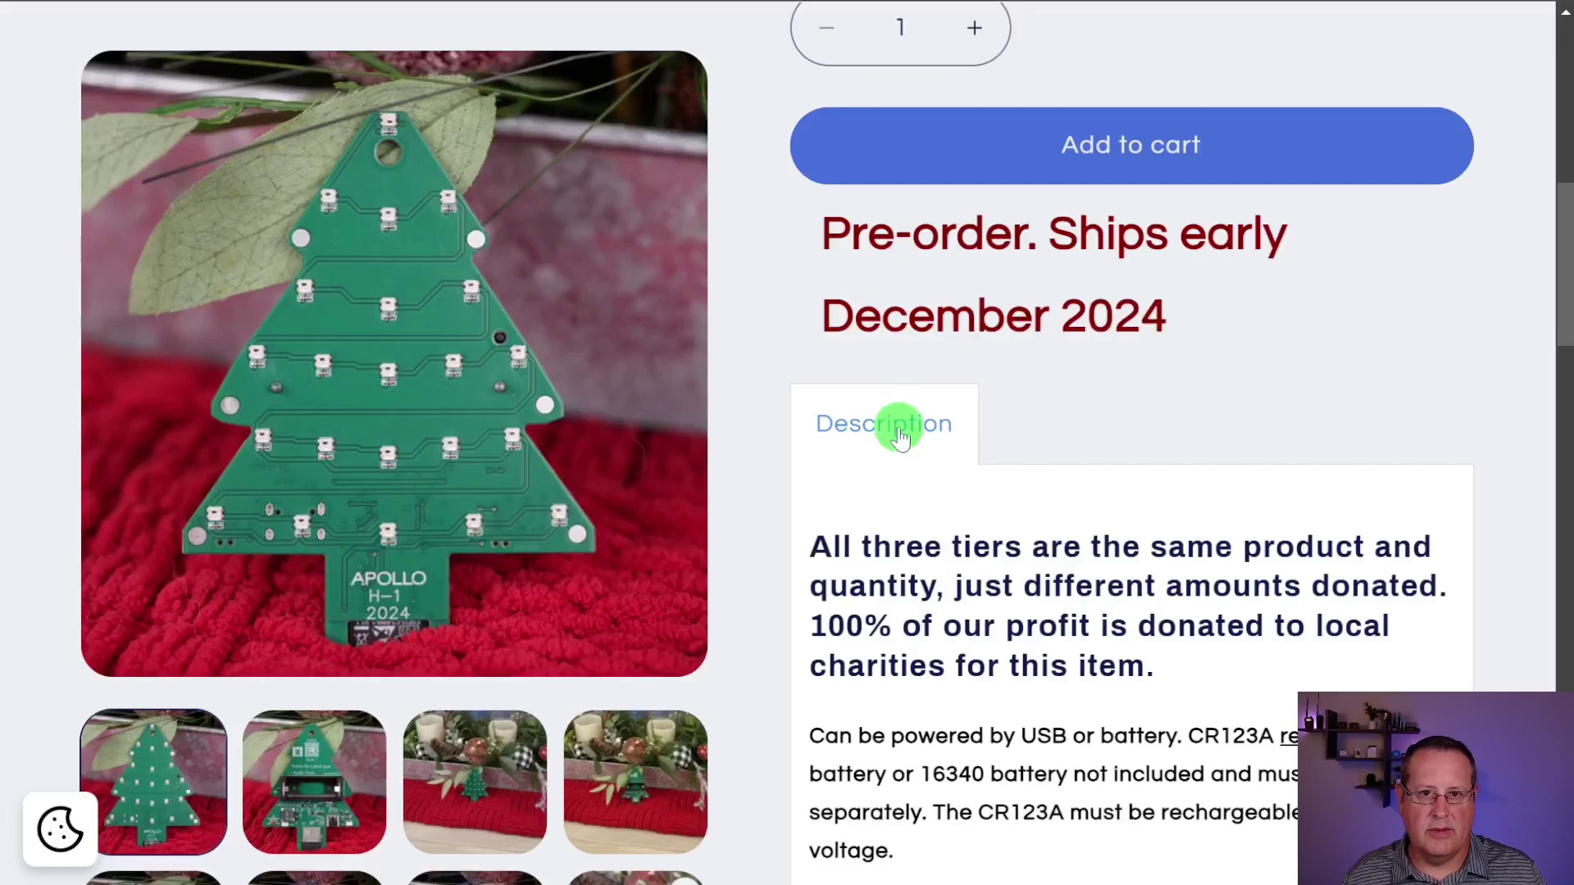
scroll(836, 437, down, 3)
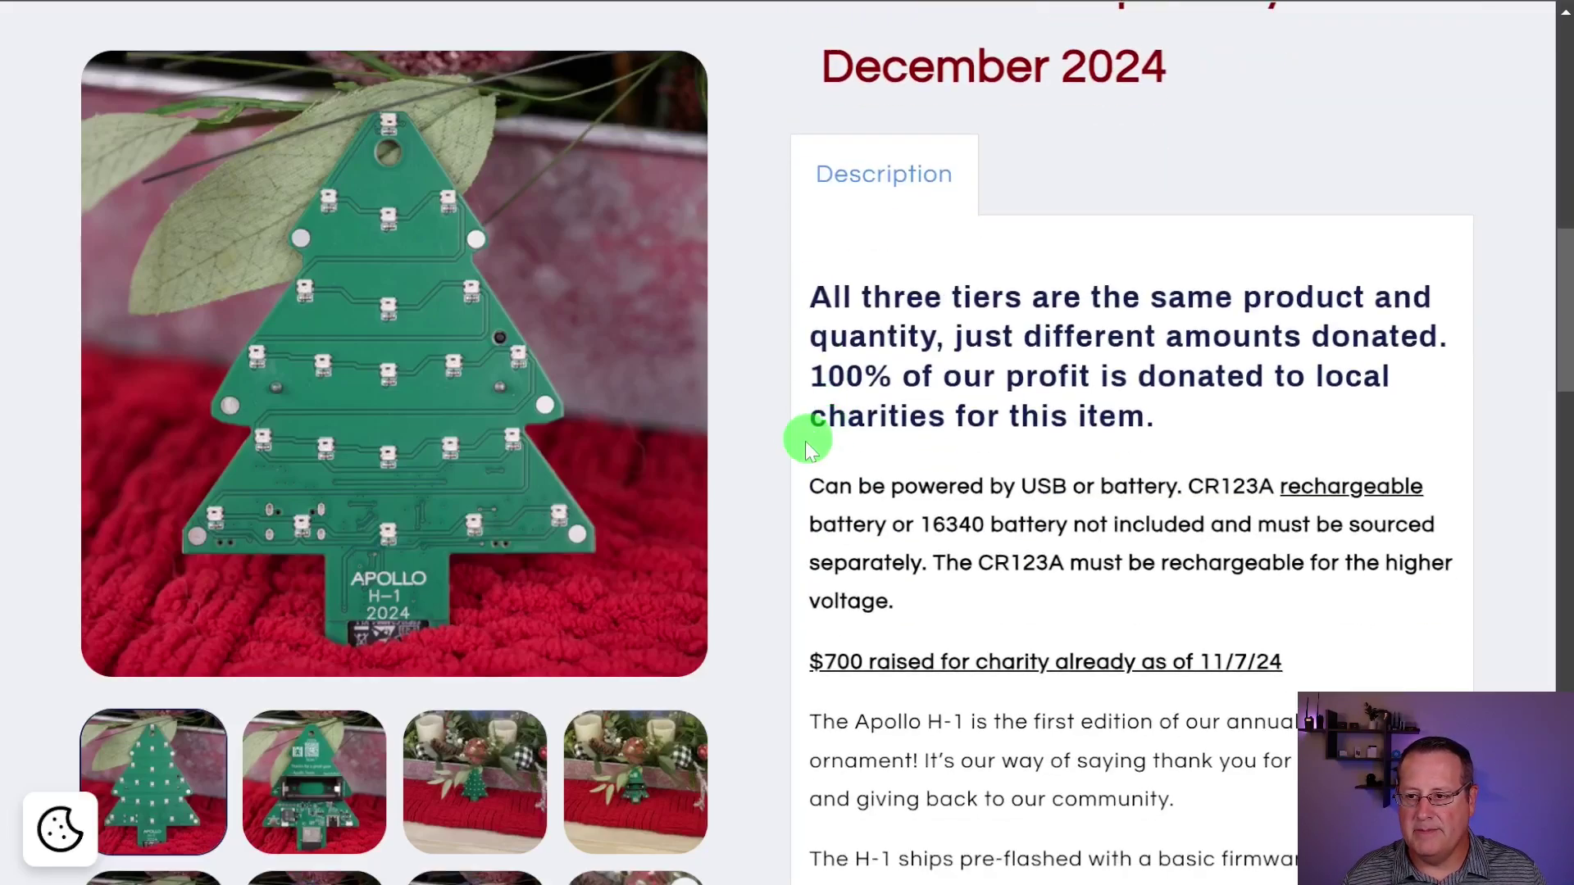
scroll(795, 455, down, 3)
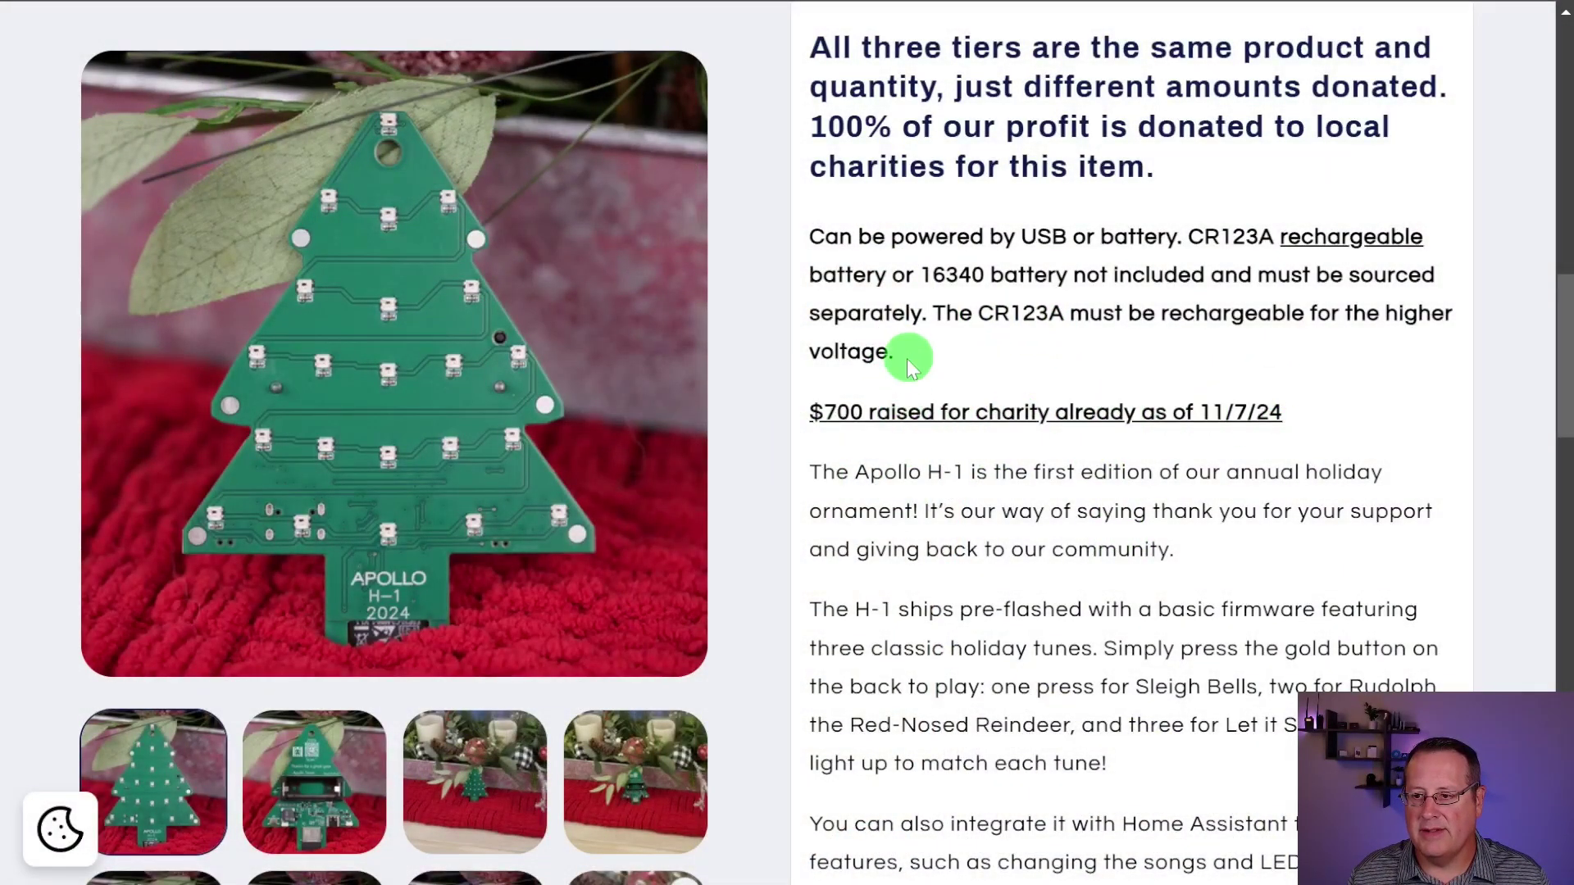
scroll(899, 390, down, 3)
scroll(894, 385, down, 6)
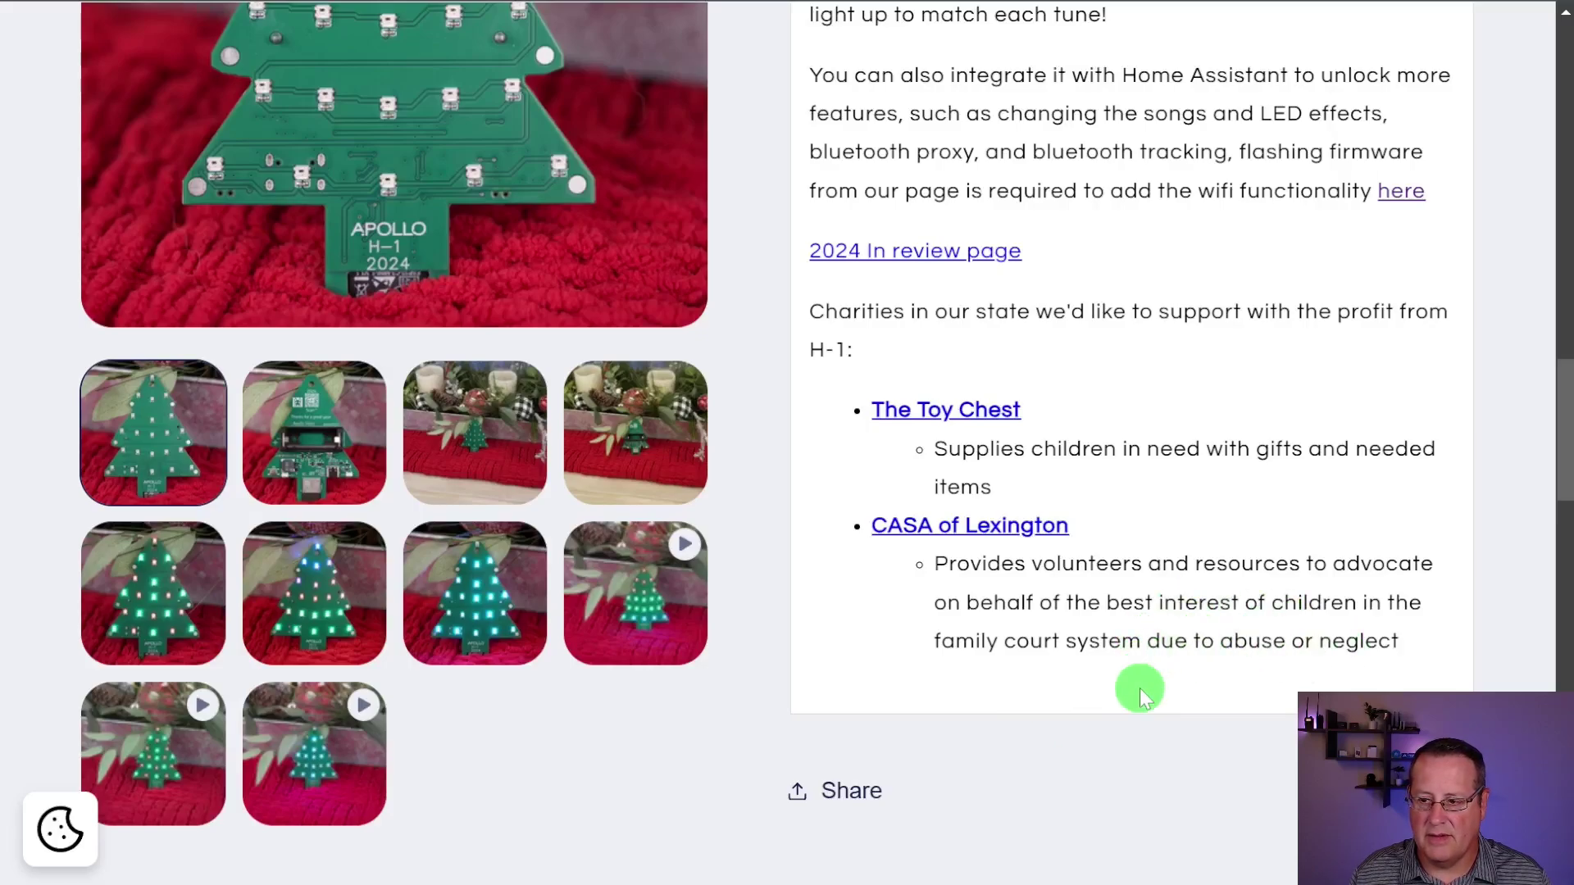
scroll(874, 715, up, 10)
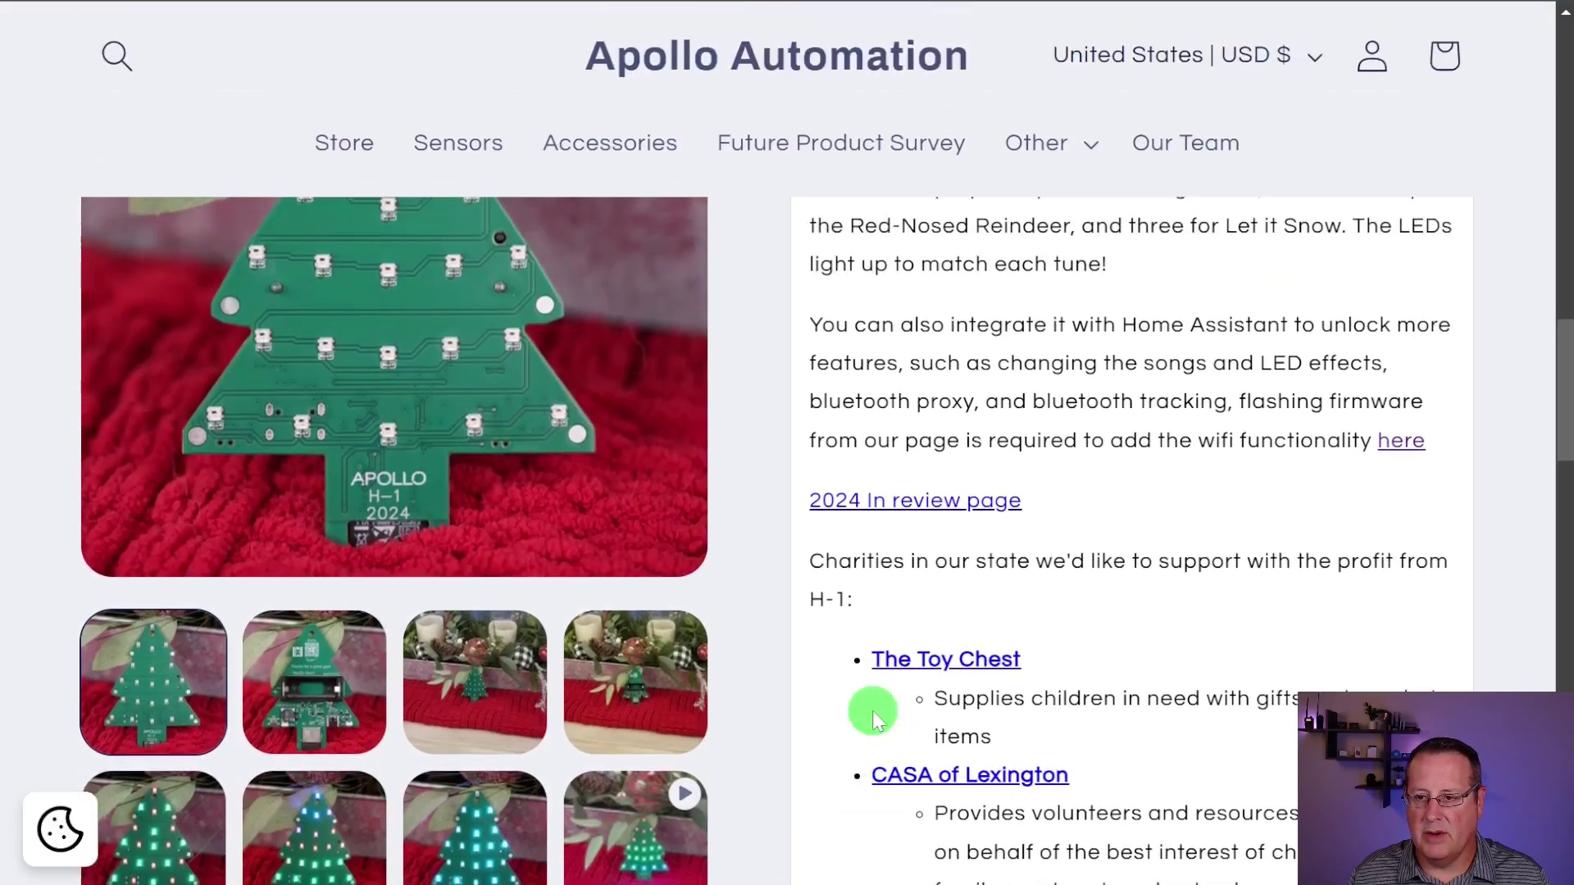
scroll(947, 636, up, 7)
scroll(826, 520, down, 7)
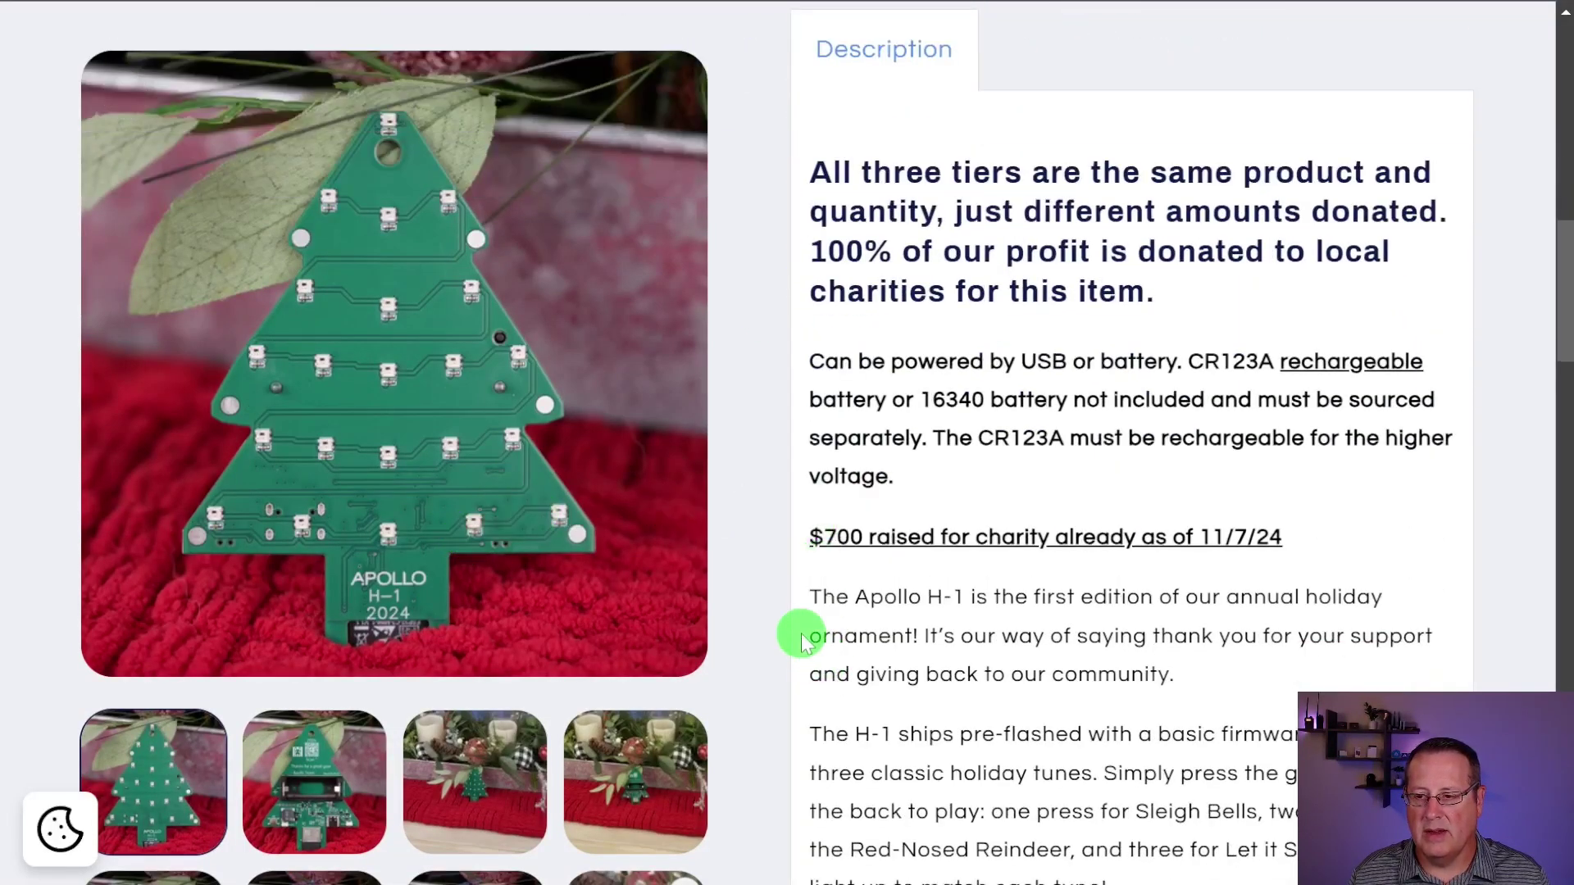
scroll(800, 633, down, 4)
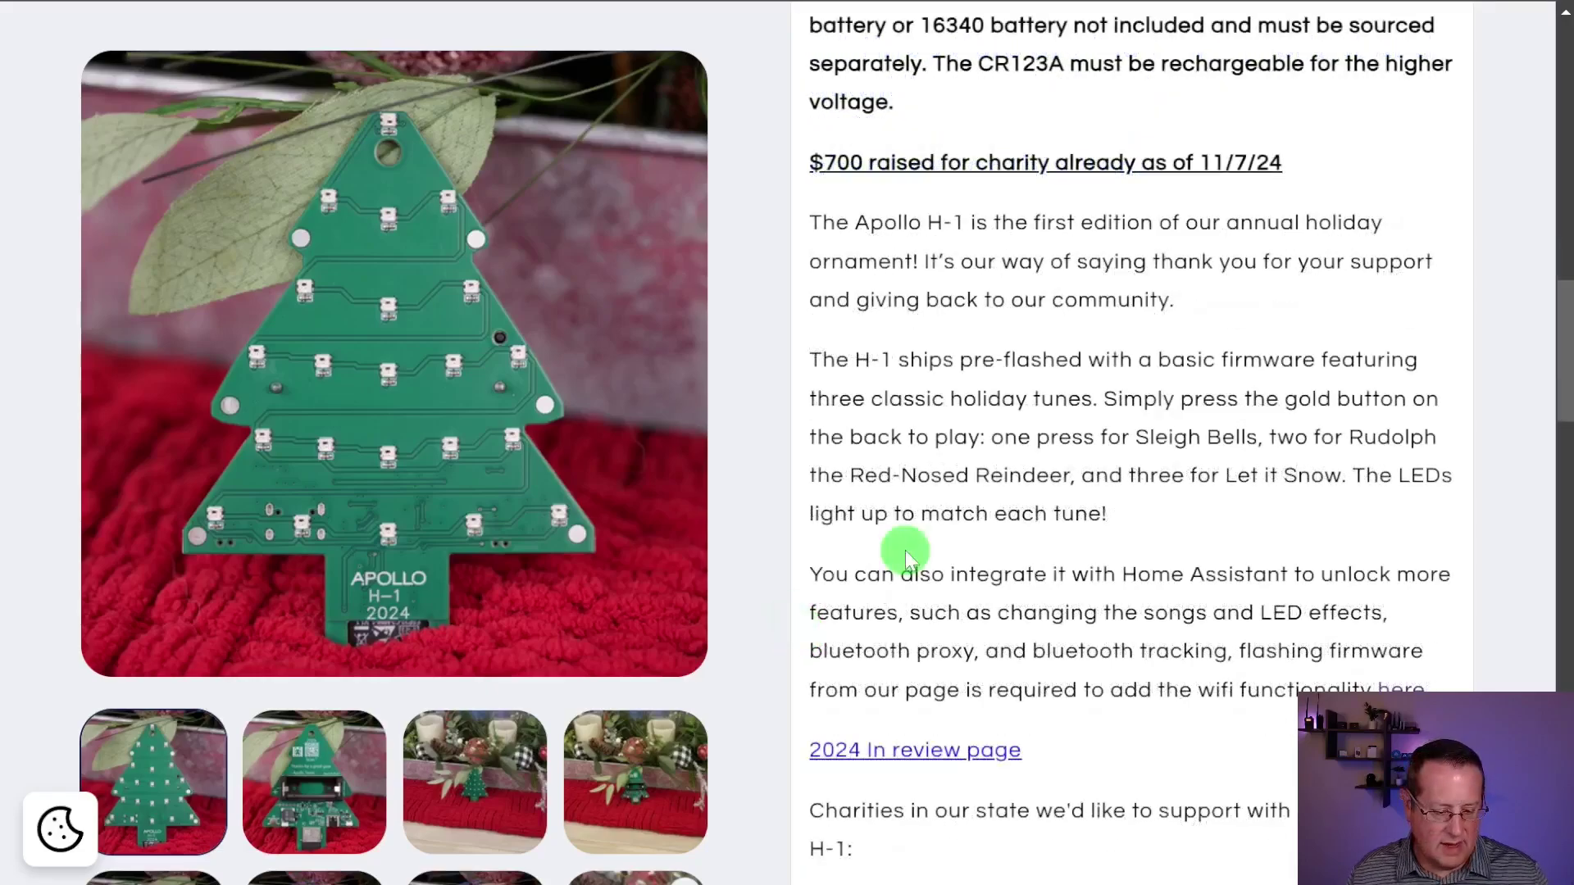